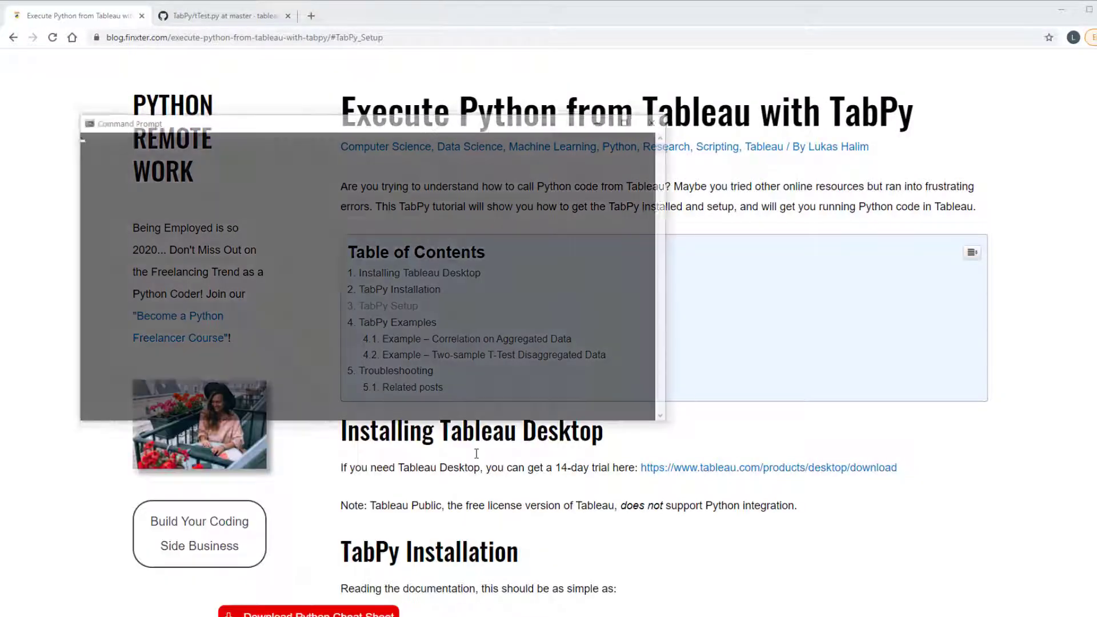
# Run pip install TabPy and pause the output where the Twisted build fails
pyautogui.write('pip inst')
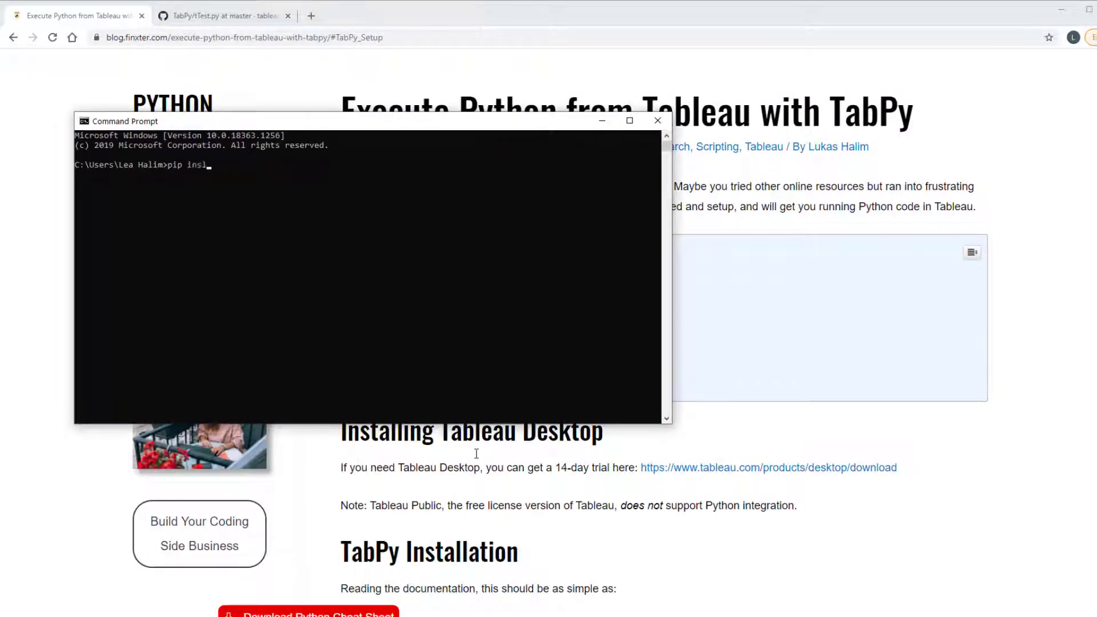
pyautogui.write('all TabPy')
pyautogui.press('Return')
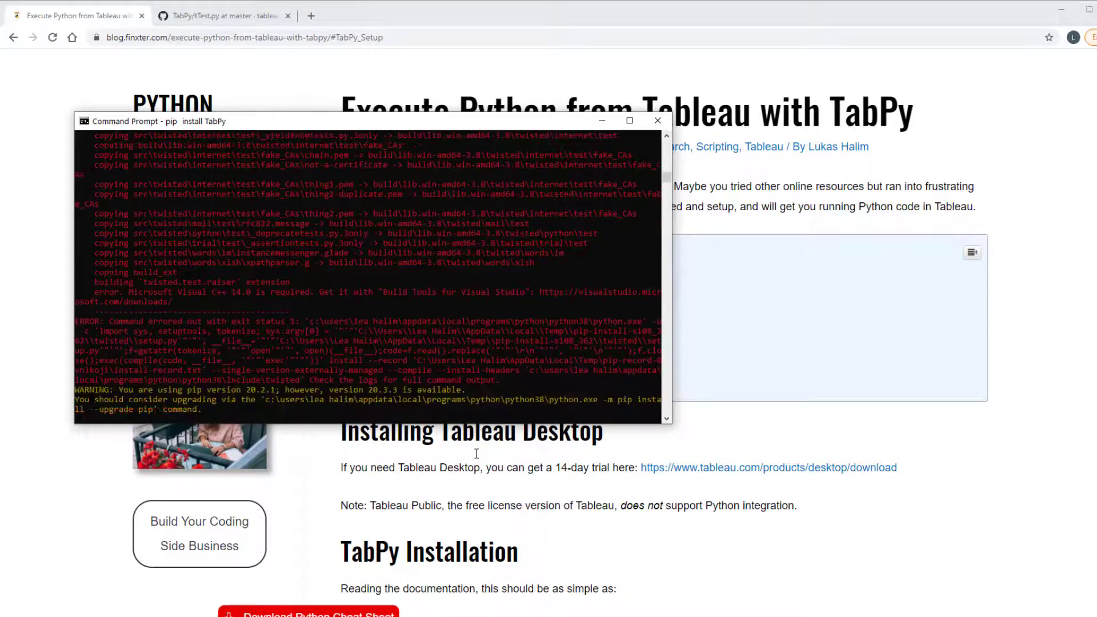
pyautogui.click(390, 225)
pyautogui.scroll(5, 391, 234)
pyautogui.scroll(-10, 391, 234)
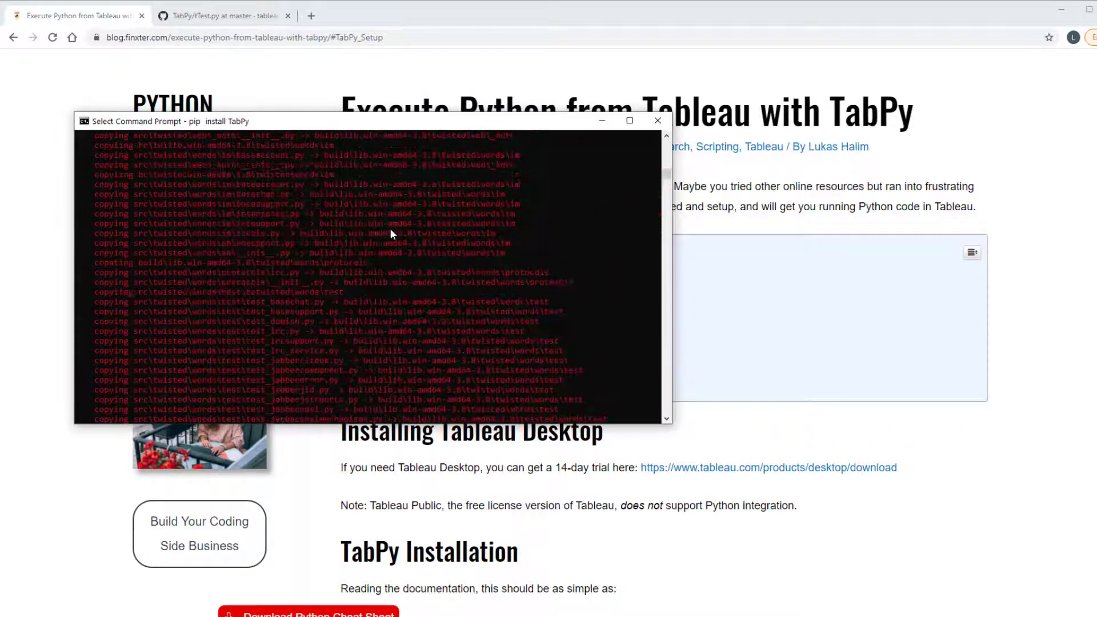
# Scroll back through the error log, then return to the blog article's Twisted binaries link
pyautogui.scroll(10, 390, 234)
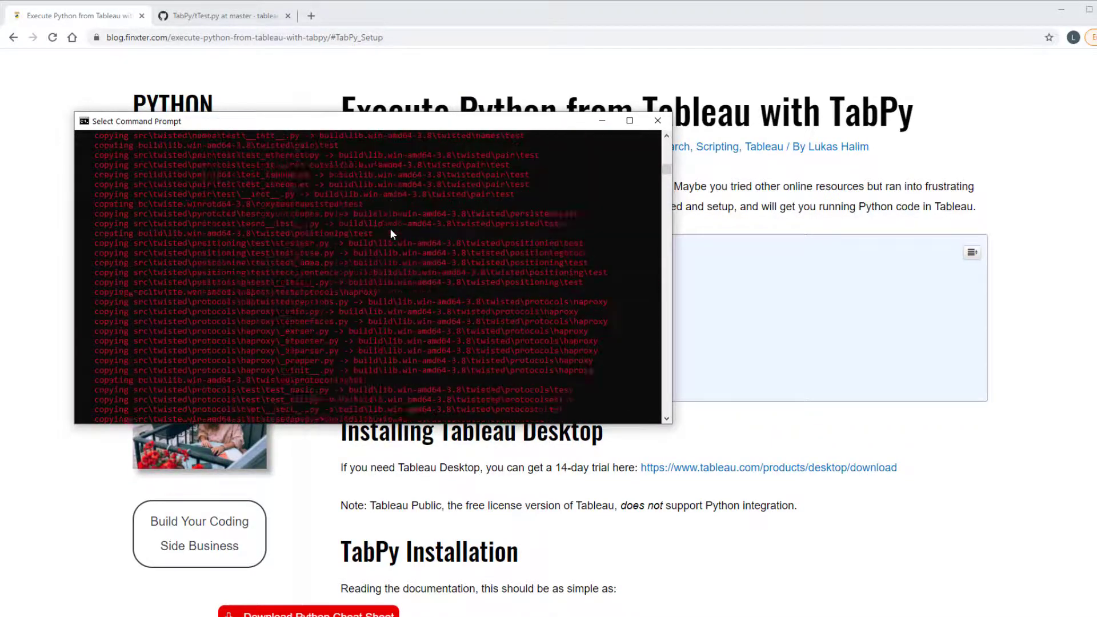
pyautogui.scroll(10, 390, 234)
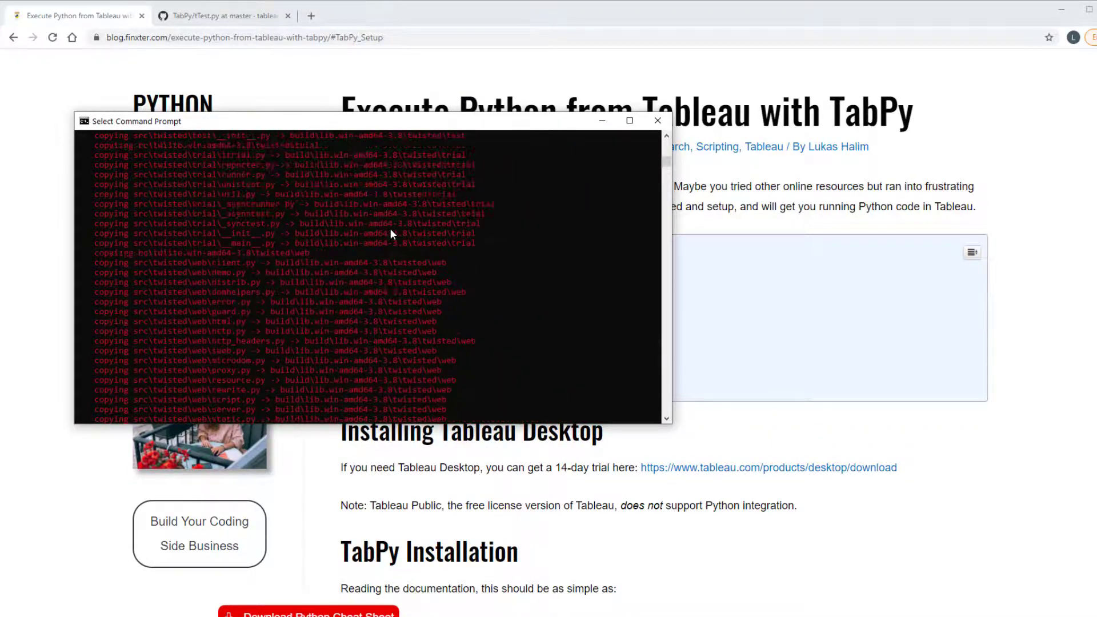
pyautogui.scroll(10, 389, 228)
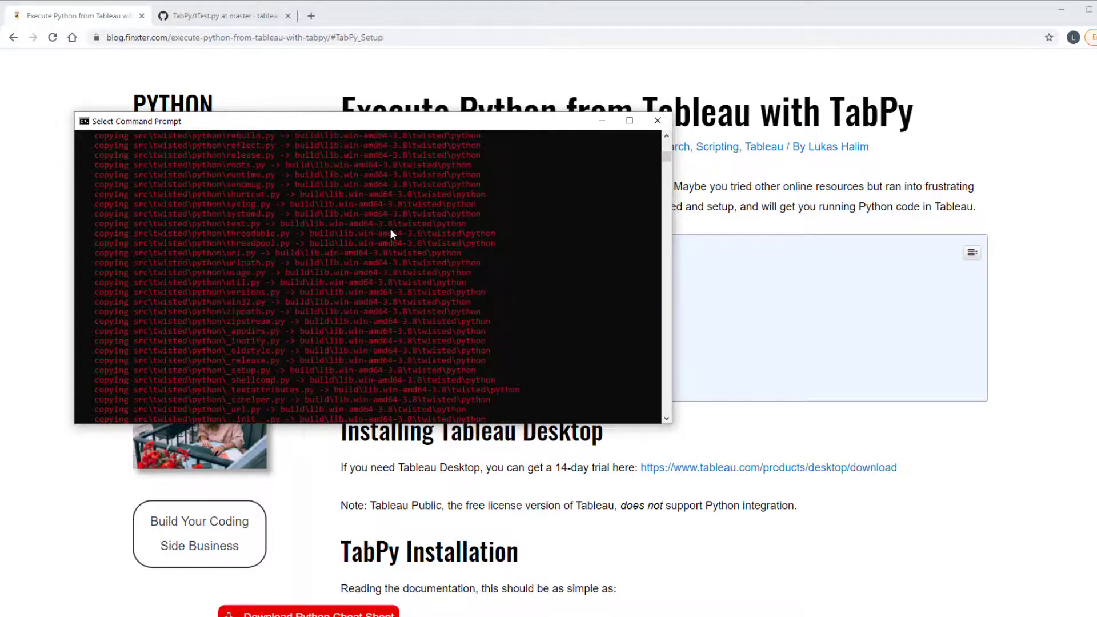
pyautogui.click(862, 516)
pyautogui.scroll(-6, 863, 517)
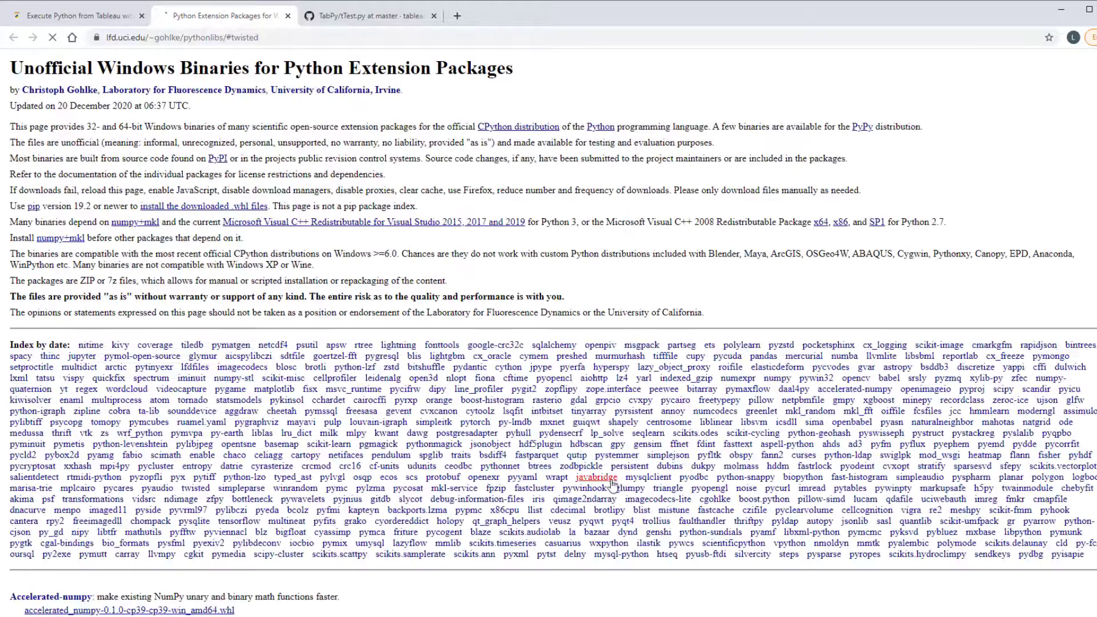
# In a new Command Prompt, install the Twisted-20.3.0 wheel from the Downloads folder
pyautogui.click(549, 613)
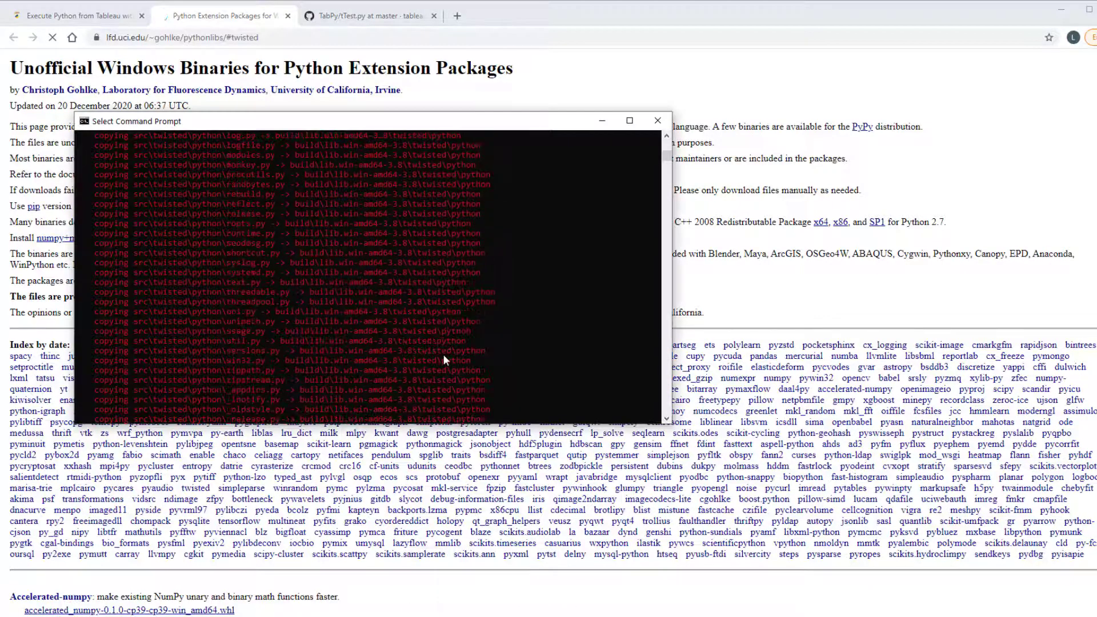
pyautogui.write('cd Downloads')
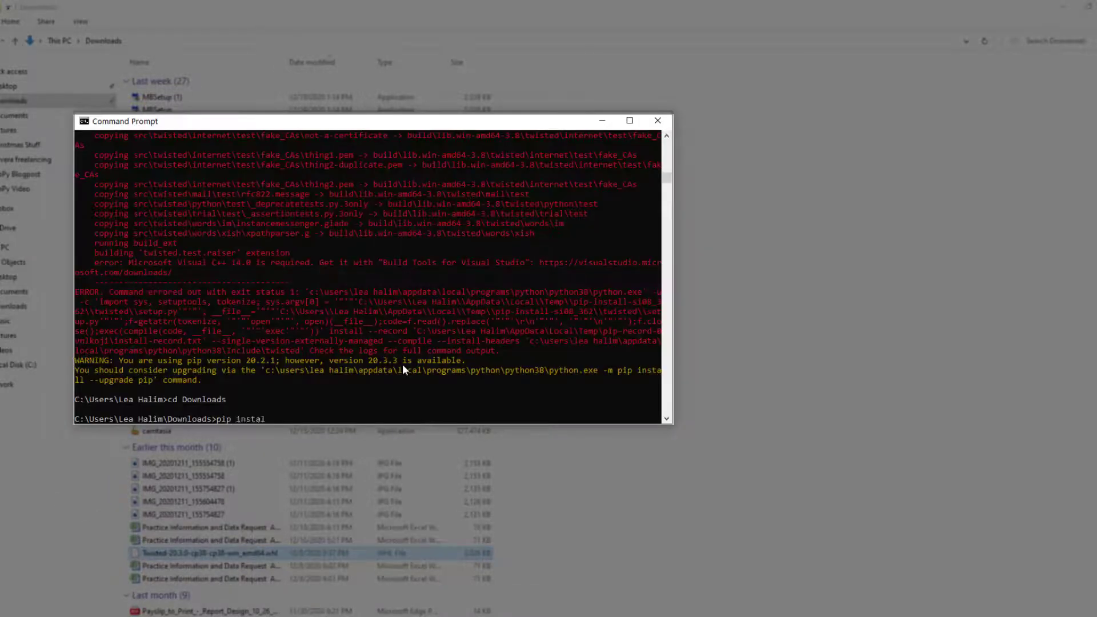
pyautogui.write('Twisted-20.3.0-cp38-cp38-win_amd64.whl')
pyautogui.press('Return')
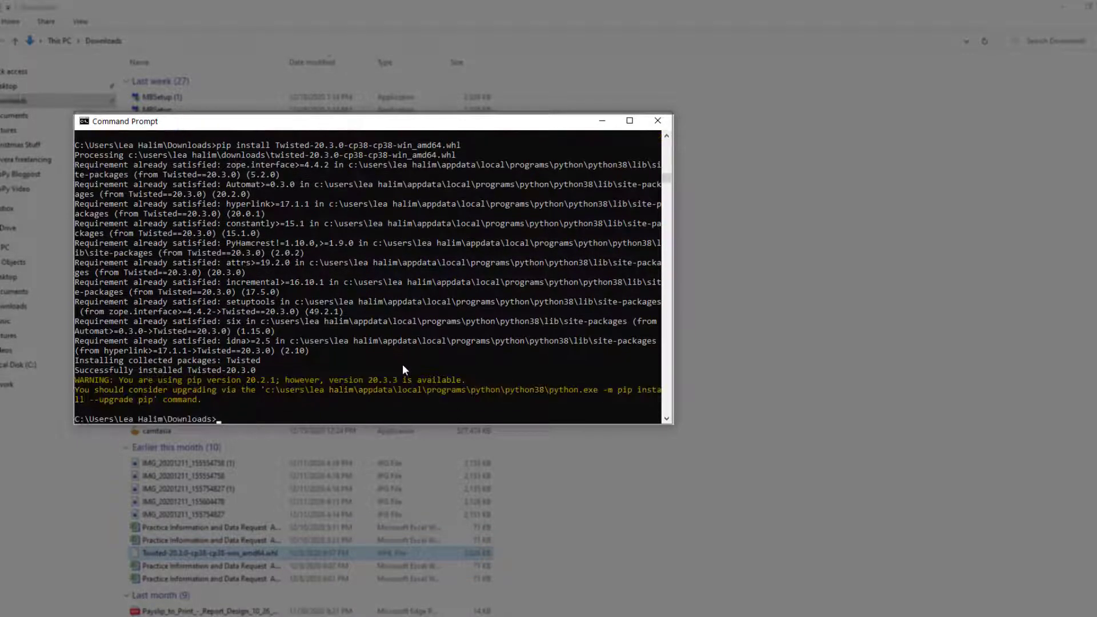
# Run pip install TabPy again now that Twisted is installed
pyautogui.write('cd Downloads')
pyautogui.press('Escape')
pyautogui.write('pip install TabPy')
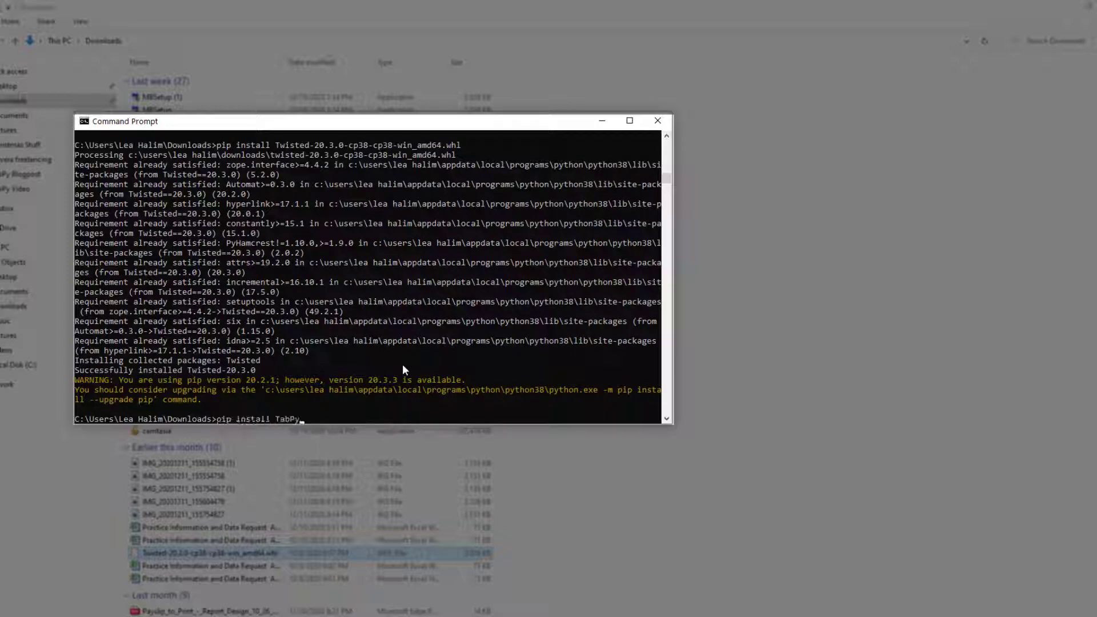
pyautogui.press('Return')
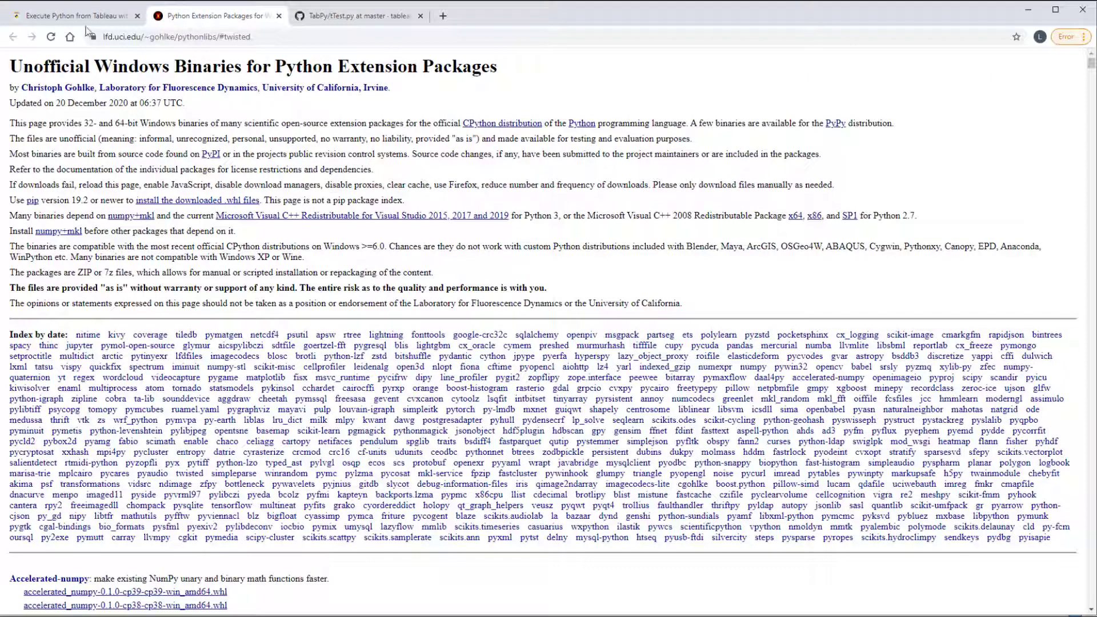
# Find the article's TabPy Setup section and start the TabPy server with the TabPy command
pyautogui.click(88, 16)
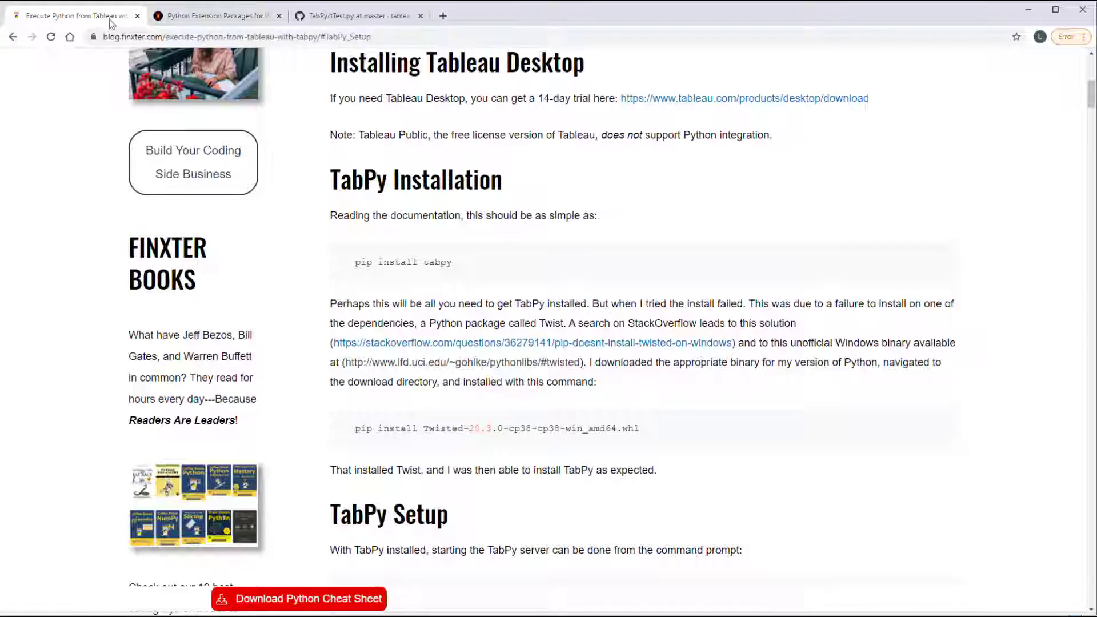
pyautogui.scroll(-3, 636, 352)
pyautogui.scroll(-4, 635, 359)
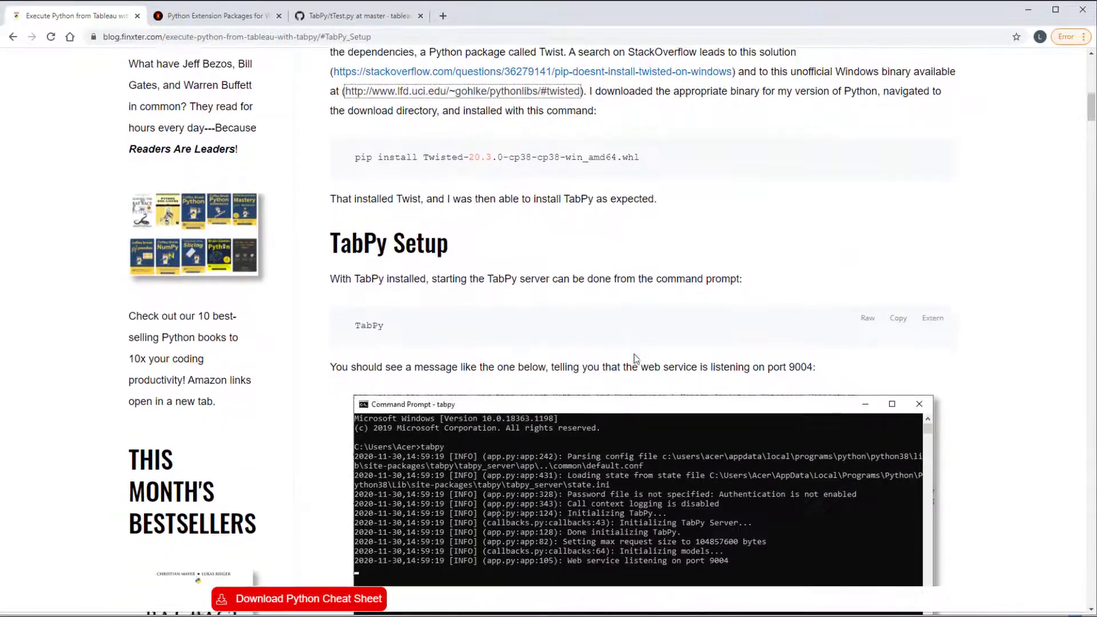
pyautogui.scroll(-1, 629, 381)
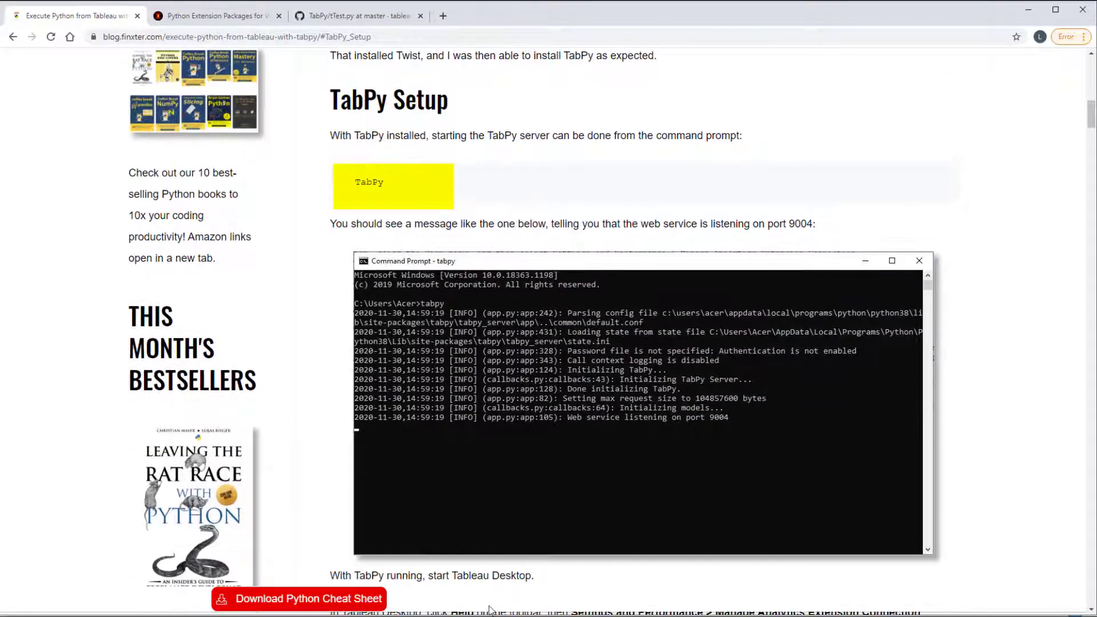
pyautogui.hotkey('alt', 'Tab')
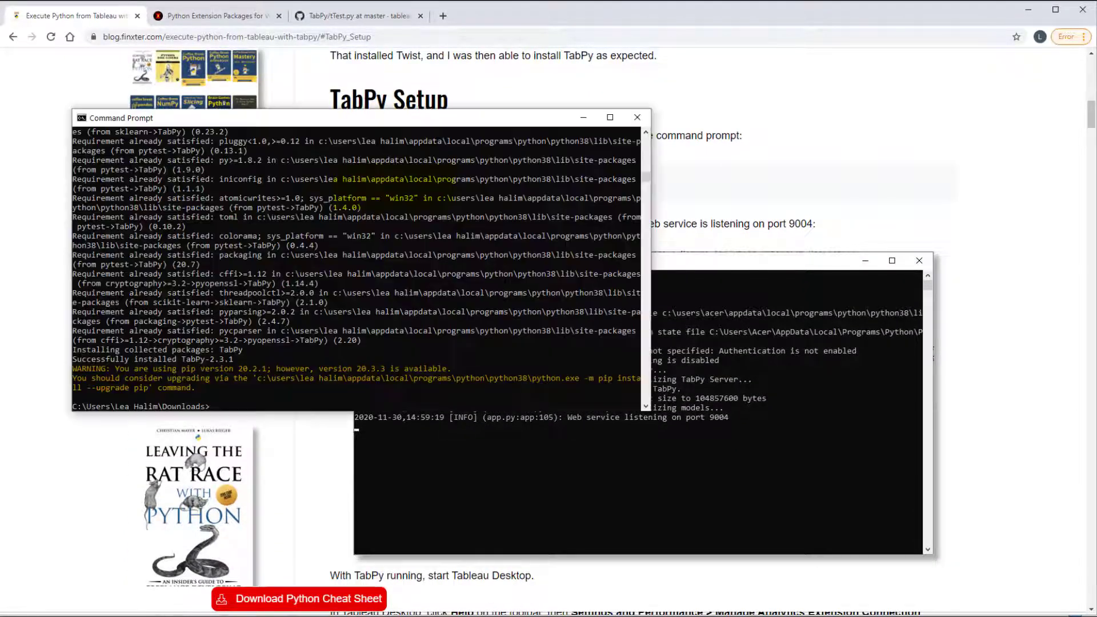
pyautogui.write('TabPy')
pyautogui.press('Return')
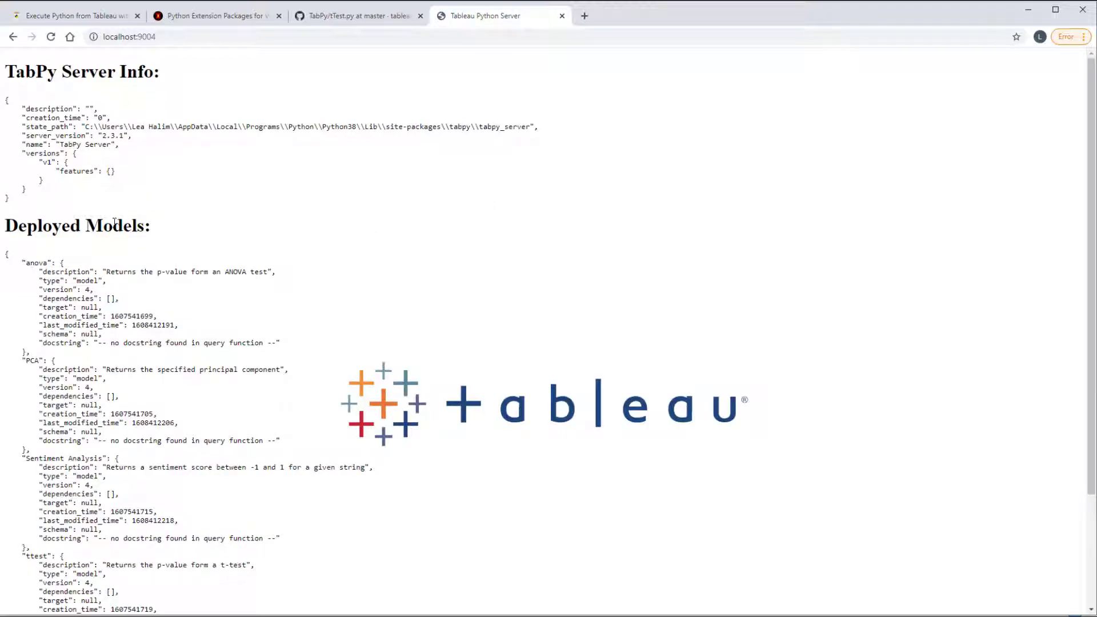
# Highlight the TabPy Server Info and Deployed Models listing, then scroll the article to connecting Tableau
pyautogui.moveTo(53, 226); pyautogui.dragTo(313, 588)
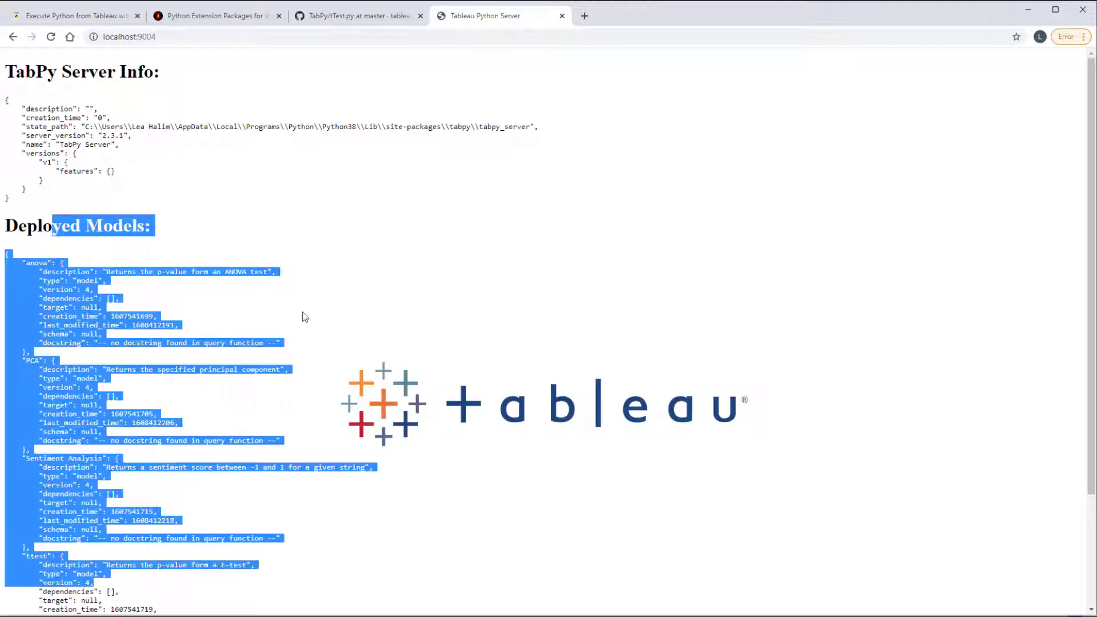
pyautogui.click(272, 205)
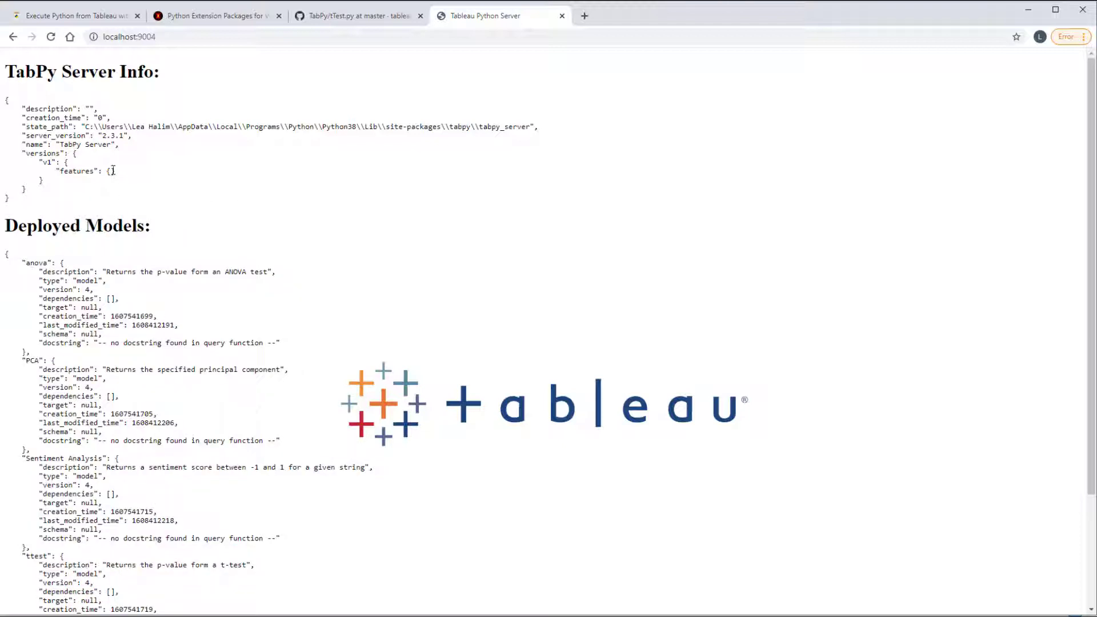
pyautogui.moveTo(85, 188); pyautogui.dragTo(6, 68)
pyautogui.click(249, 204)
pyautogui.scroll(-3, 249, 204)
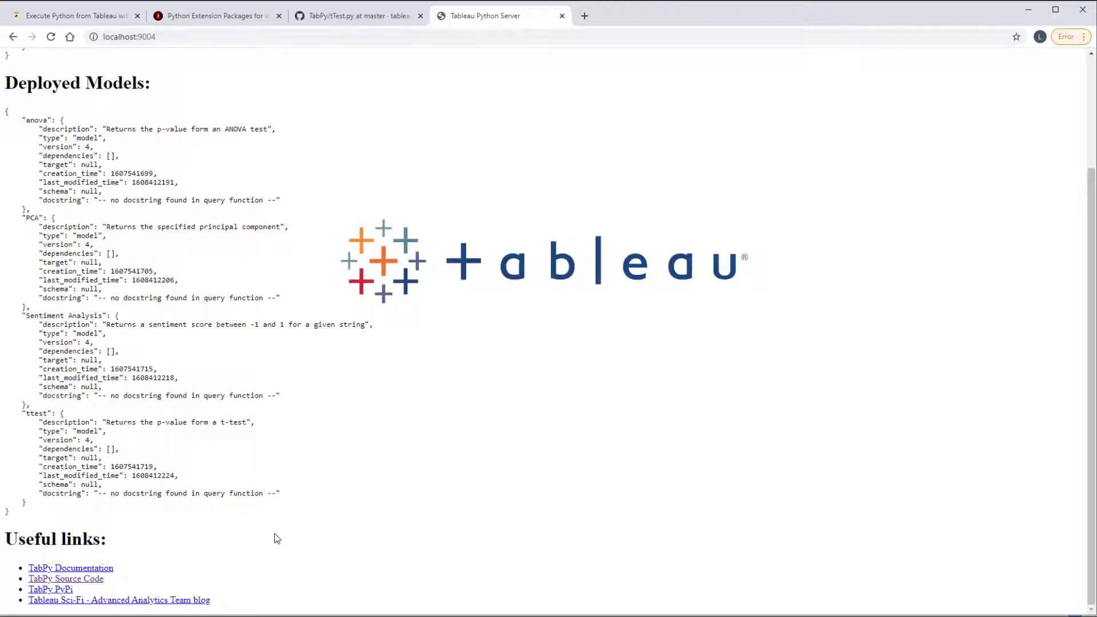
pyautogui.scroll(3, 277, 536)
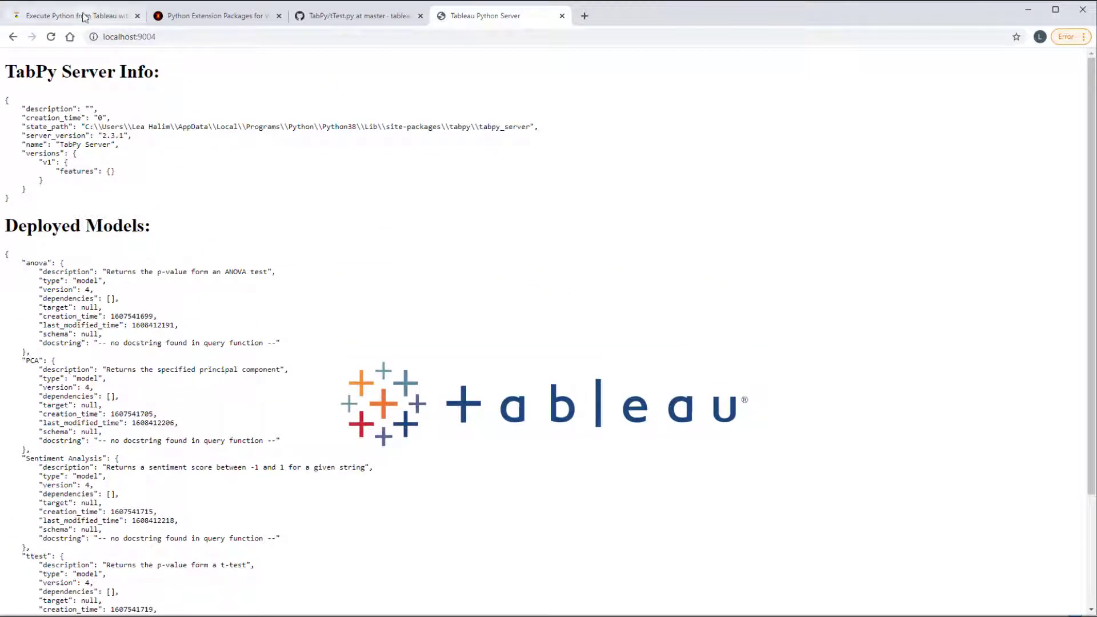
pyautogui.click(84, 17)
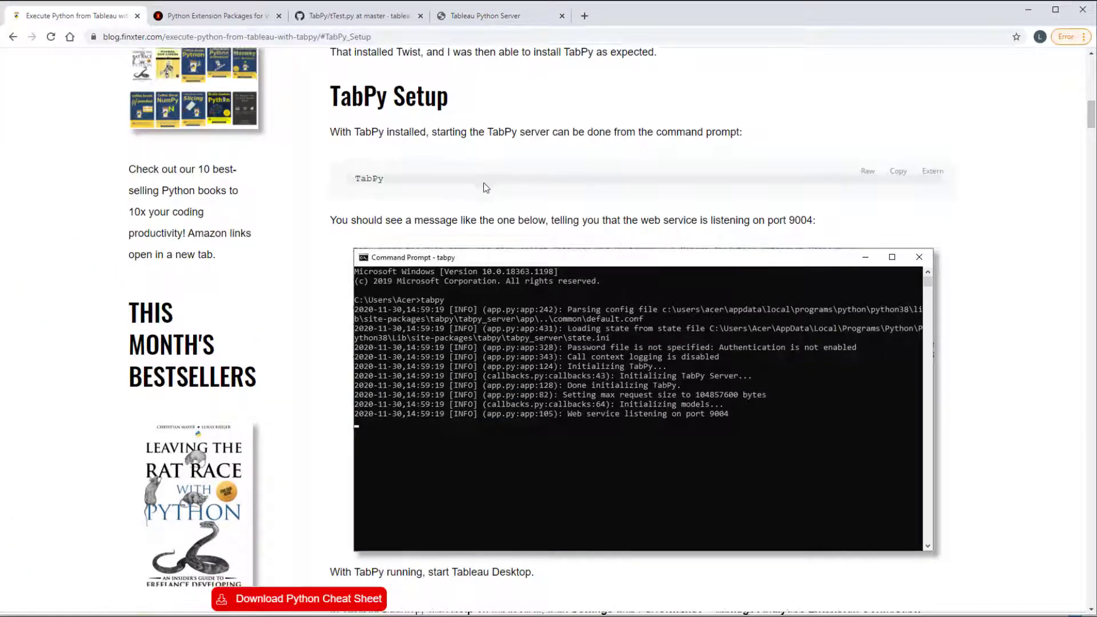
pyautogui.scroll(-6, 483, 183)
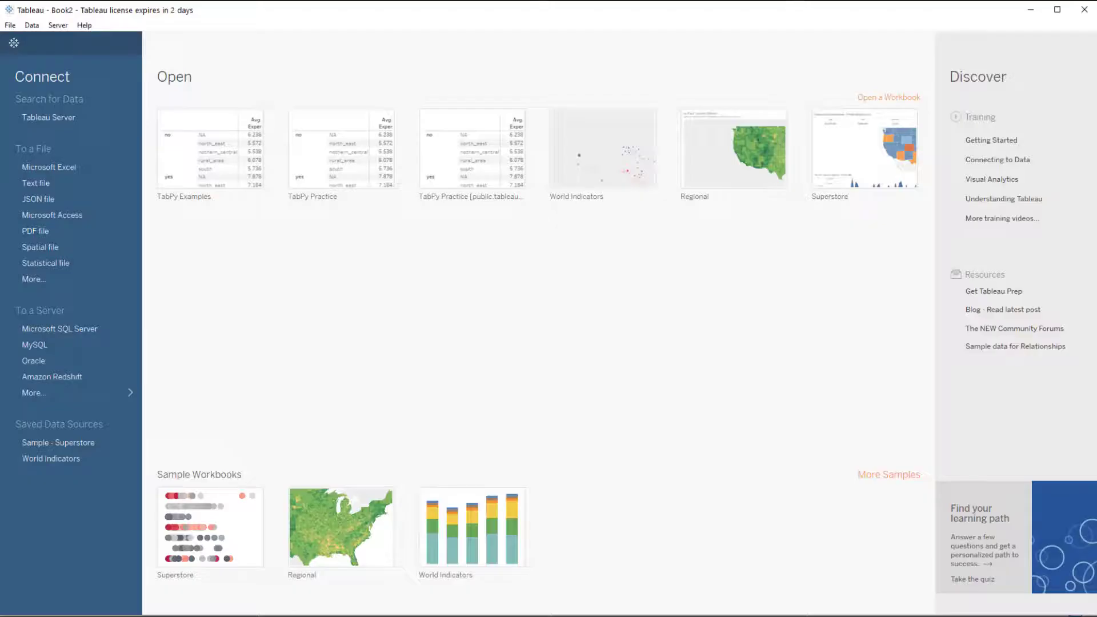
# Choose TabPy/External API in Tableau's analytics extension connection settings
pyautogui.click(84, 25)
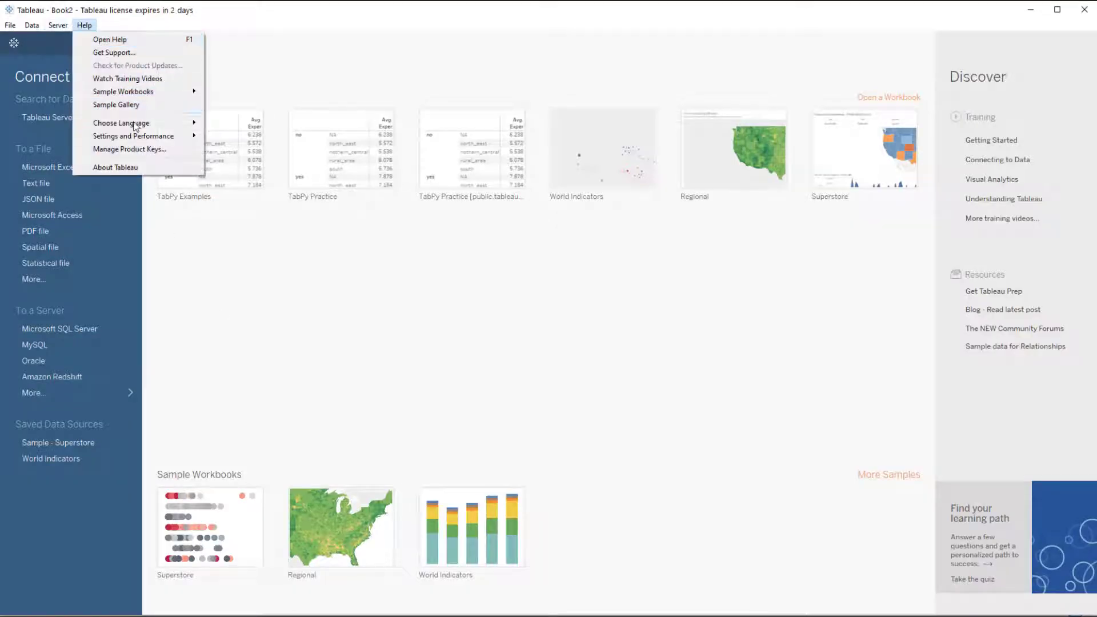
pyautogui.moveTo(135, 140)
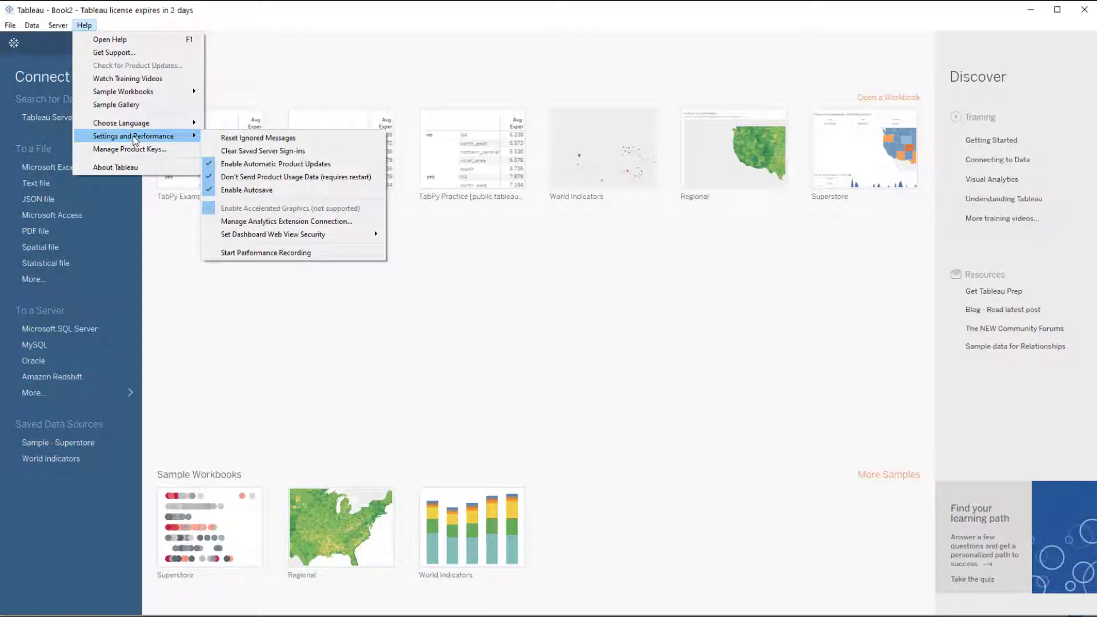
pyautogui.click(260, 223)
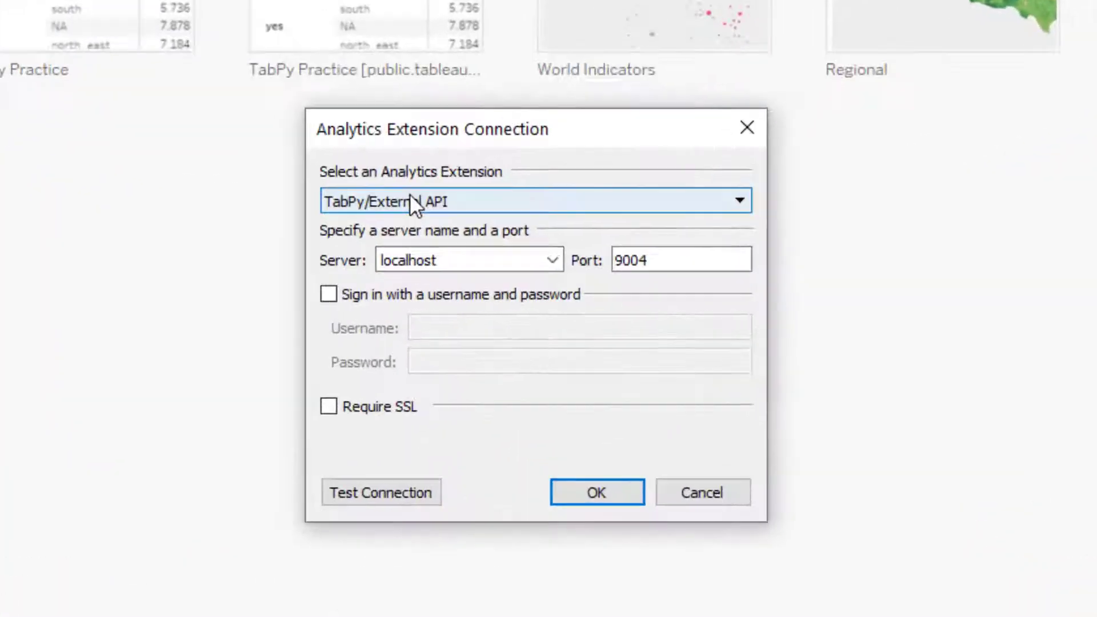
pyautogui.click(494, 258)
pyautogui.click(380, 204)
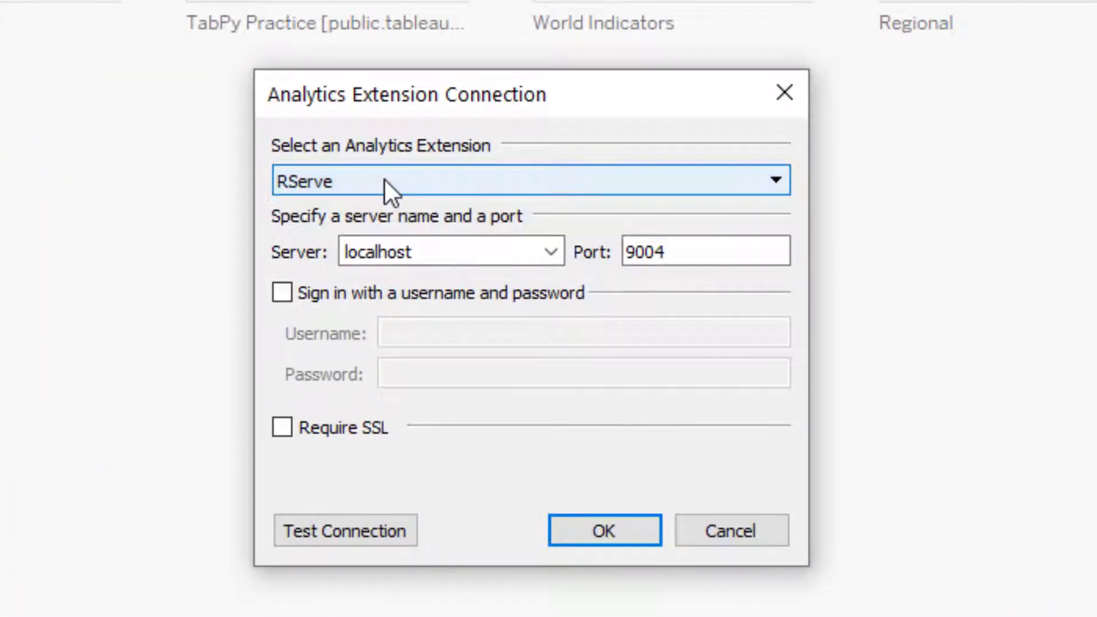
pyautogui.click(385, 179)
pyautogui.click(508, 227)
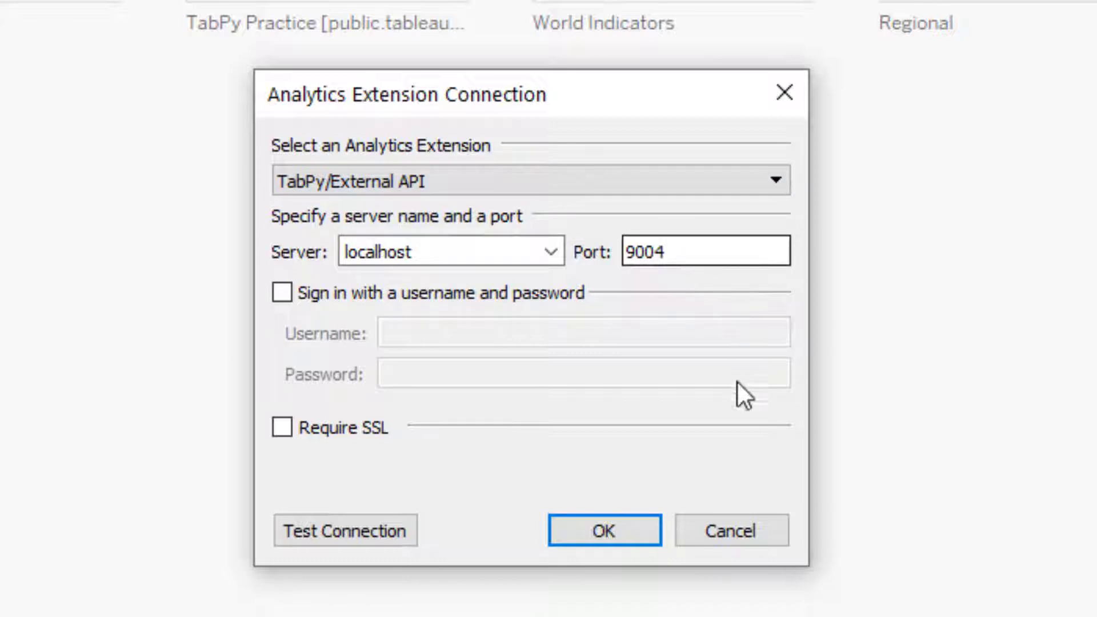
# Test the localhost port 9004 connection, acknowledge the success message, and save the settings
pyautogui.click(356, 537)
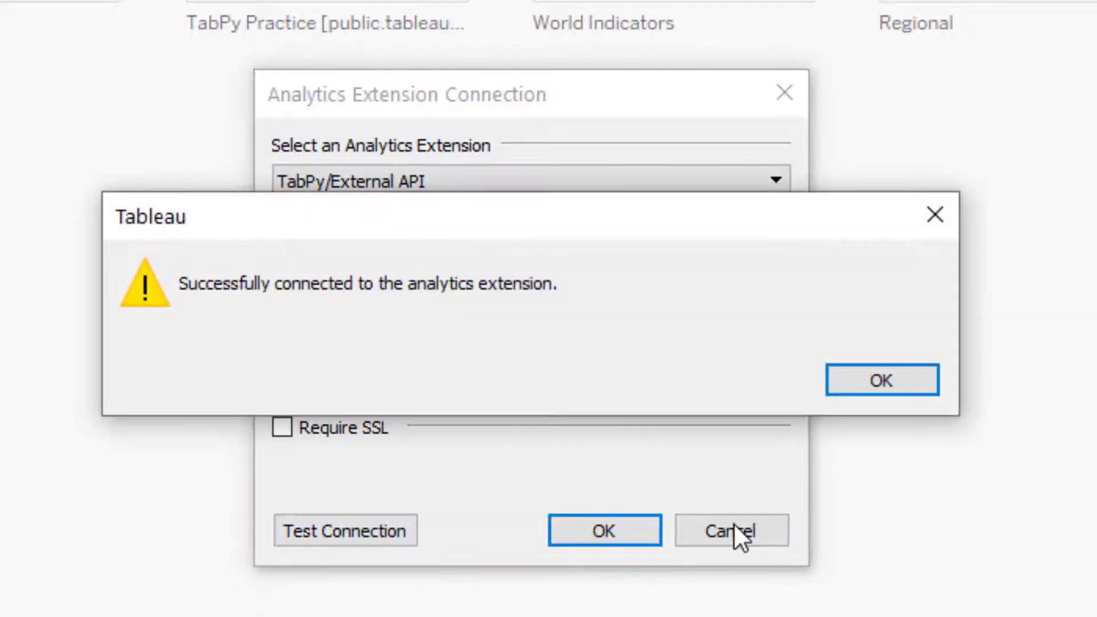
pyautogui.click(891, 381)
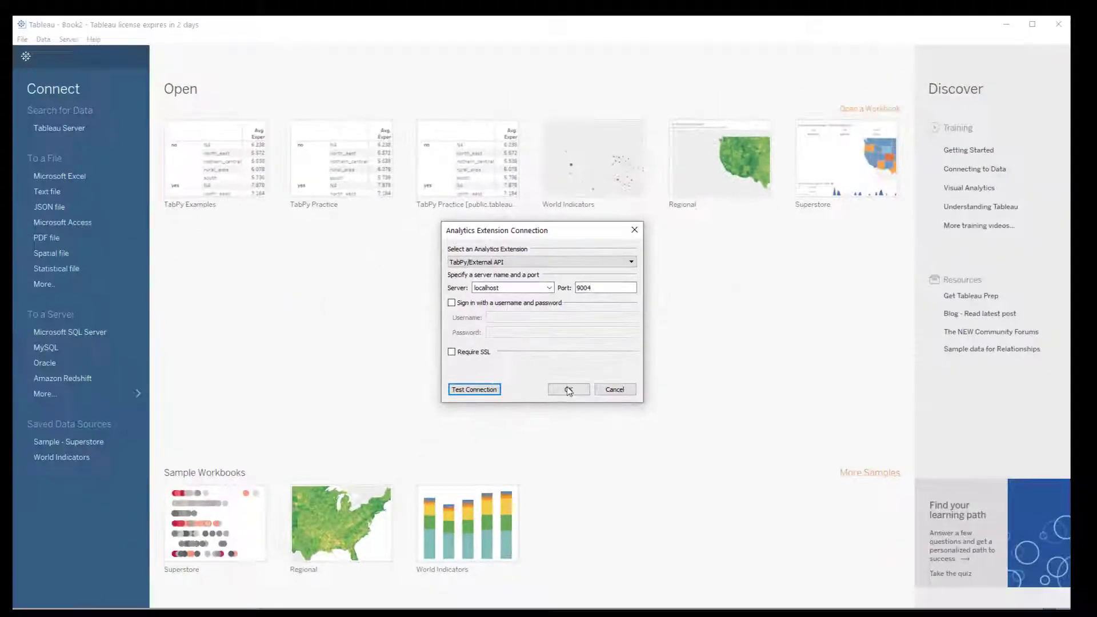
pyautogui.click(605, 530)
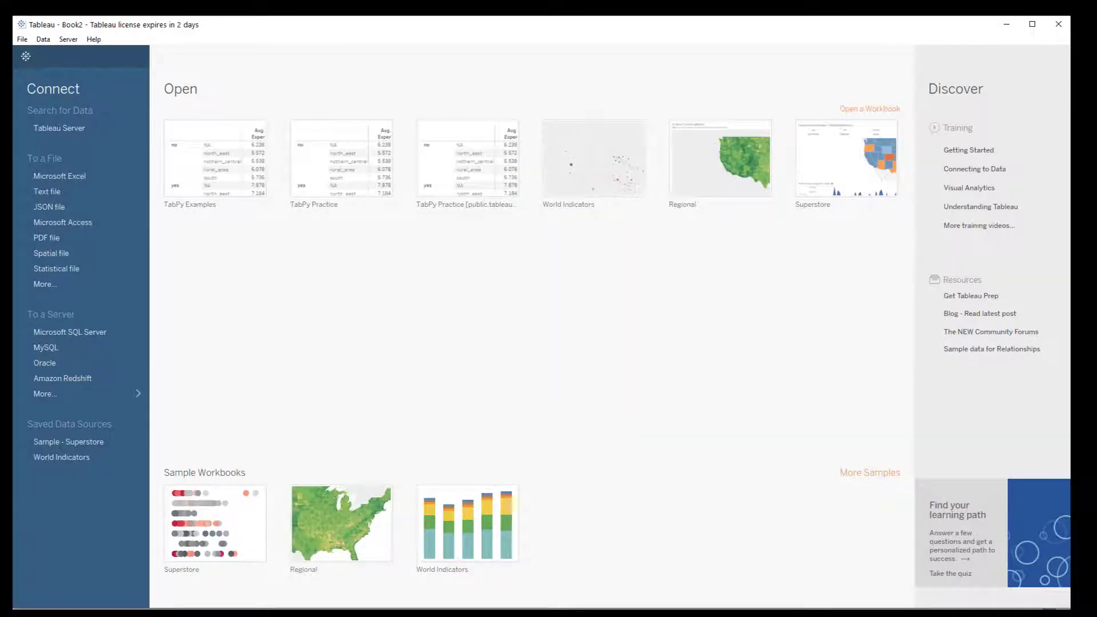
# Connect to the Males.csv text file in Downloads, filtering the file list to *.csv
pyautogui.click(384, 613)
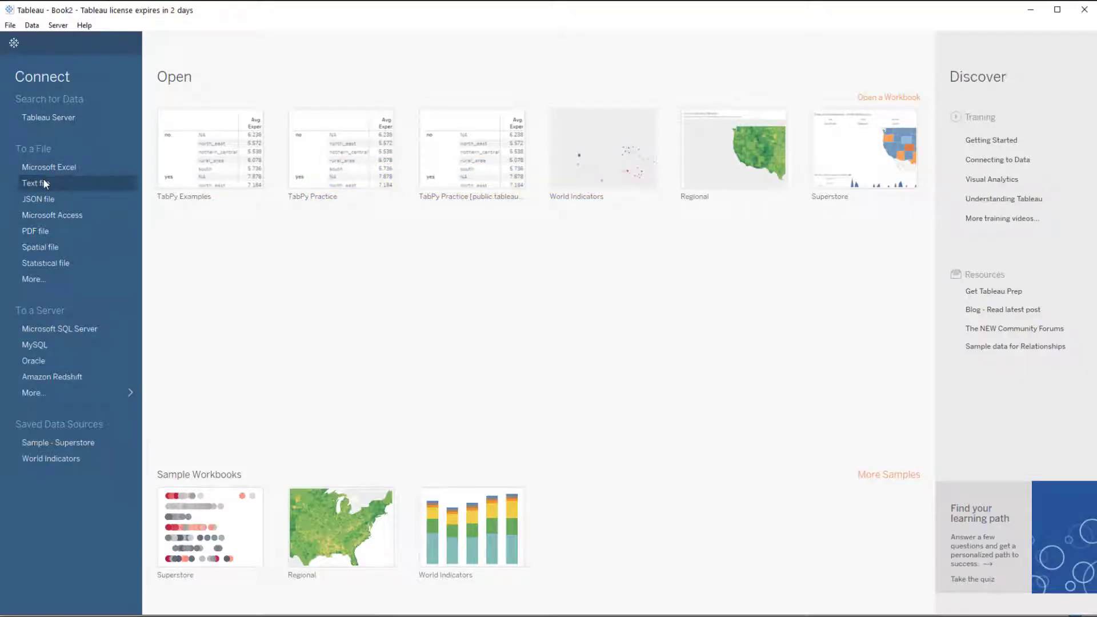
pyautogui.click(44, 180)
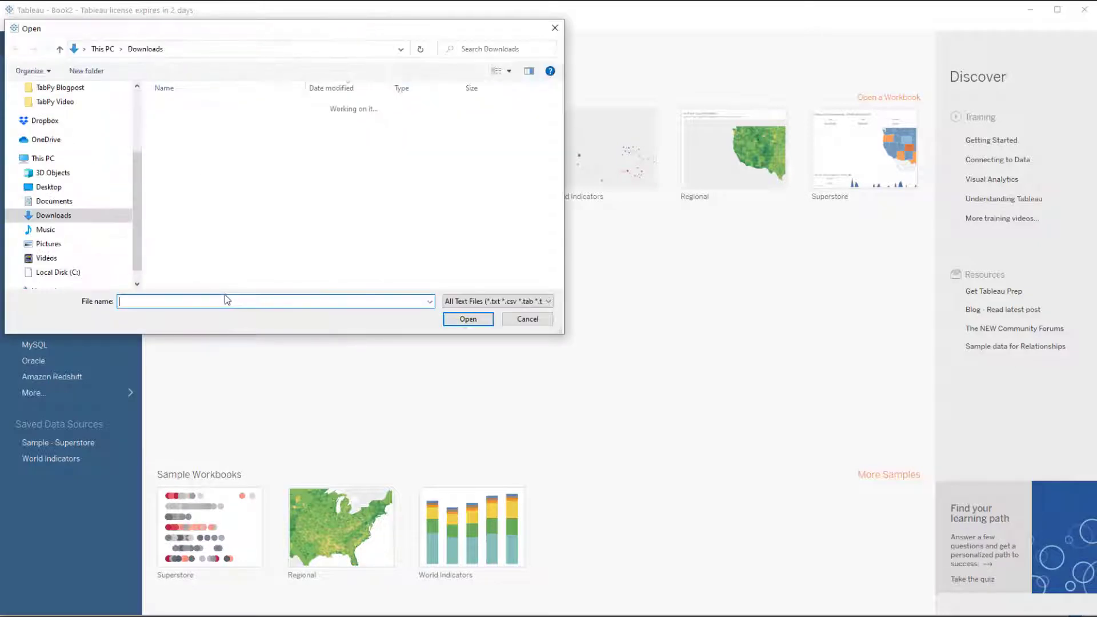
pyautogui.write('*.csv')
pyautogui.press('Return')
pyautogui.doubleClick(174, 133)
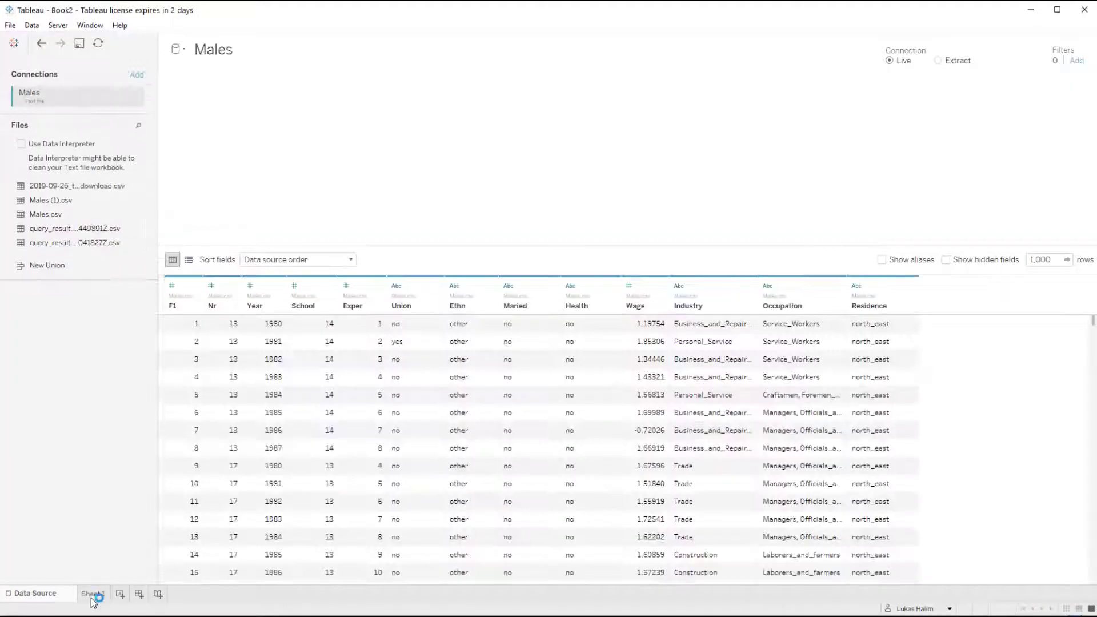
# On Sheet 1, rename the Maried field to Married
pyautogui.click(92, 594)
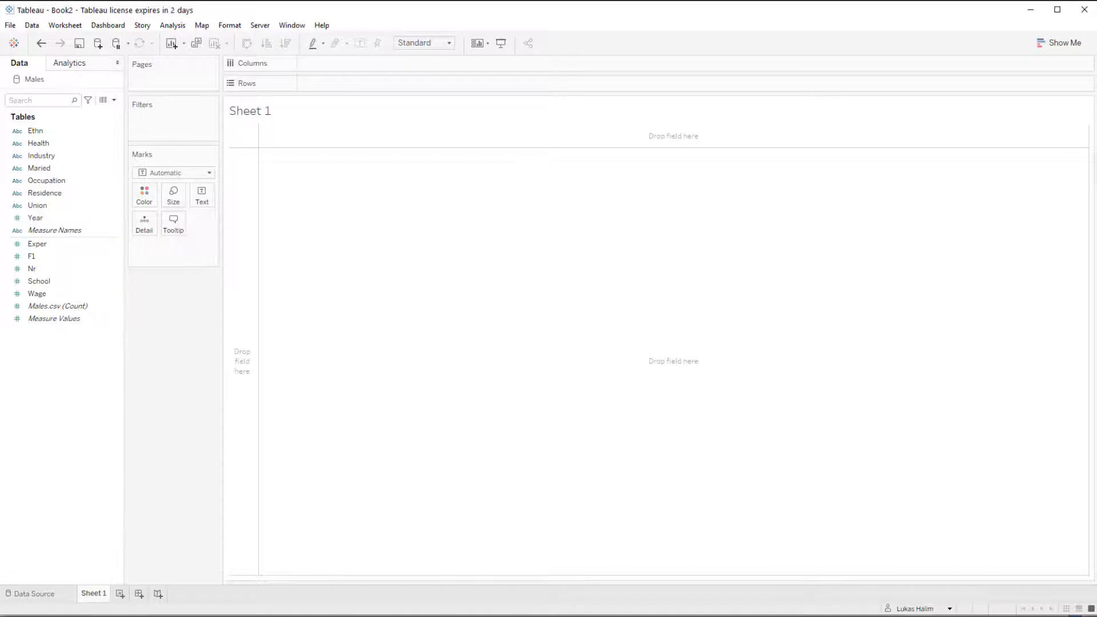
pyautogui.hotkey('alt', 'Tab')
pyautogui.scroll(-8, 370, 396)
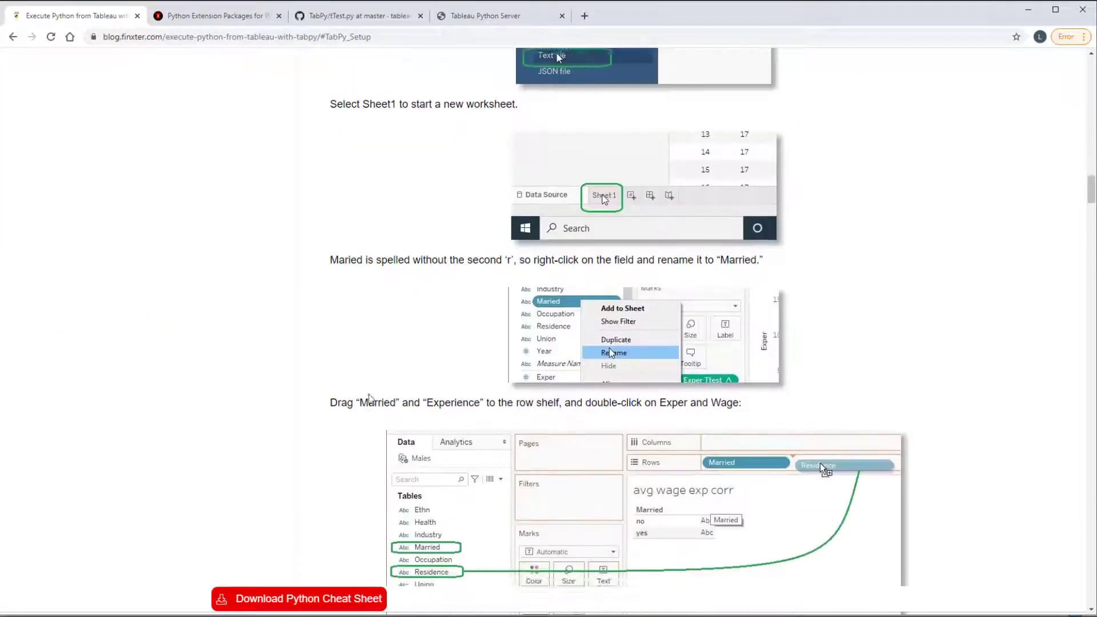
pyautogui.scroll(-4, 370, 395)
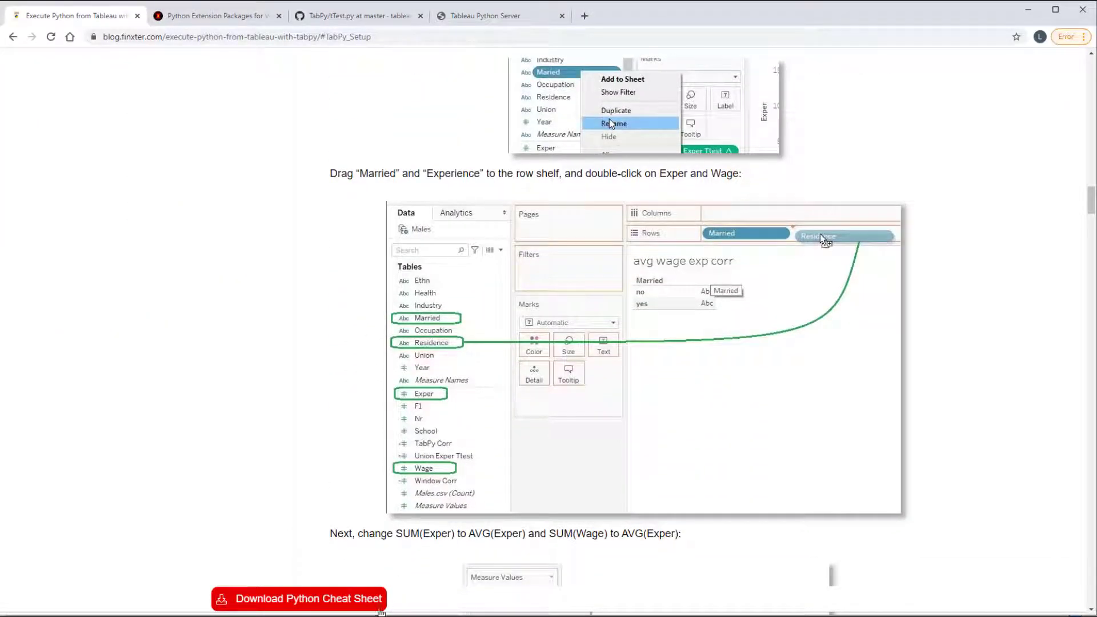
pyautogui.hotkey('alt', 'Tab')
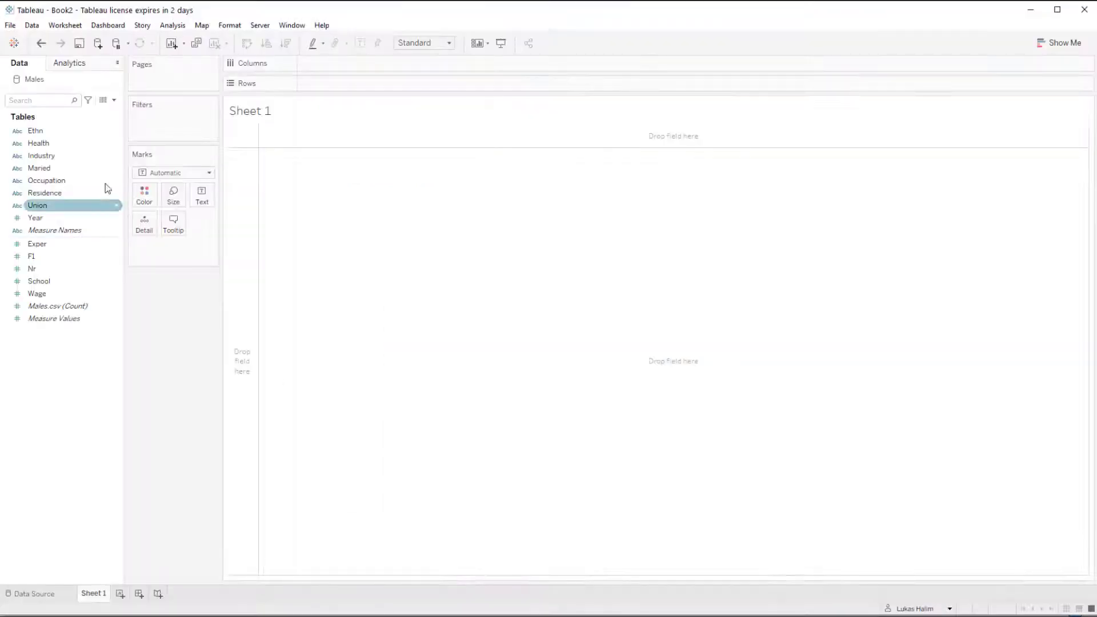
pyautogui.click(67, 169)
pyautogui.rightClick(67, 170)
pyautogui.click(107, 207)
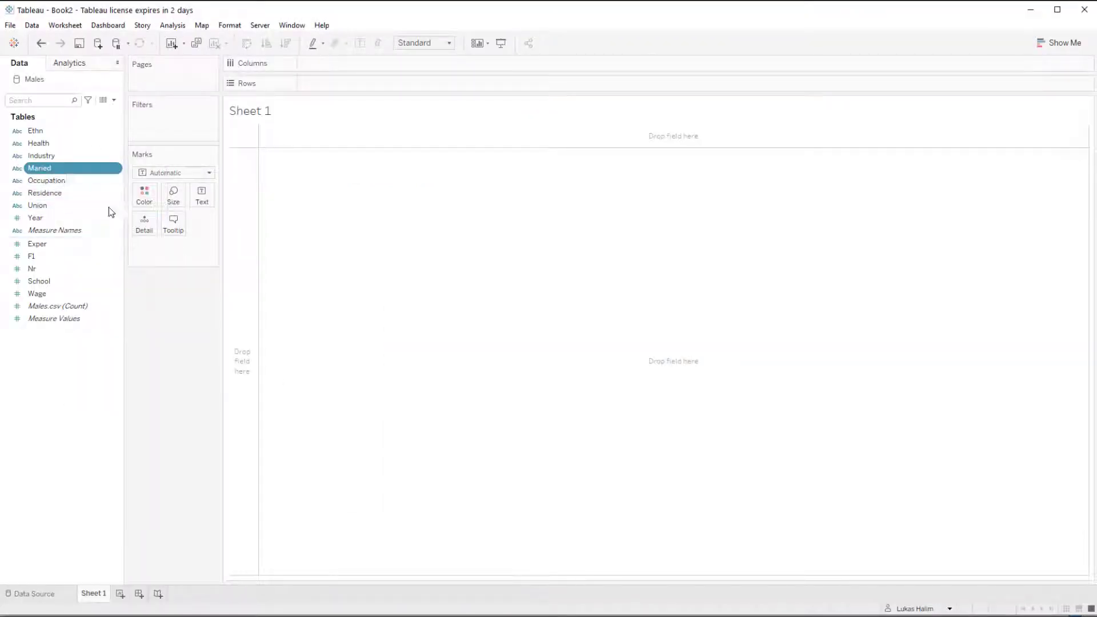
pyautogui.click(41, 170)
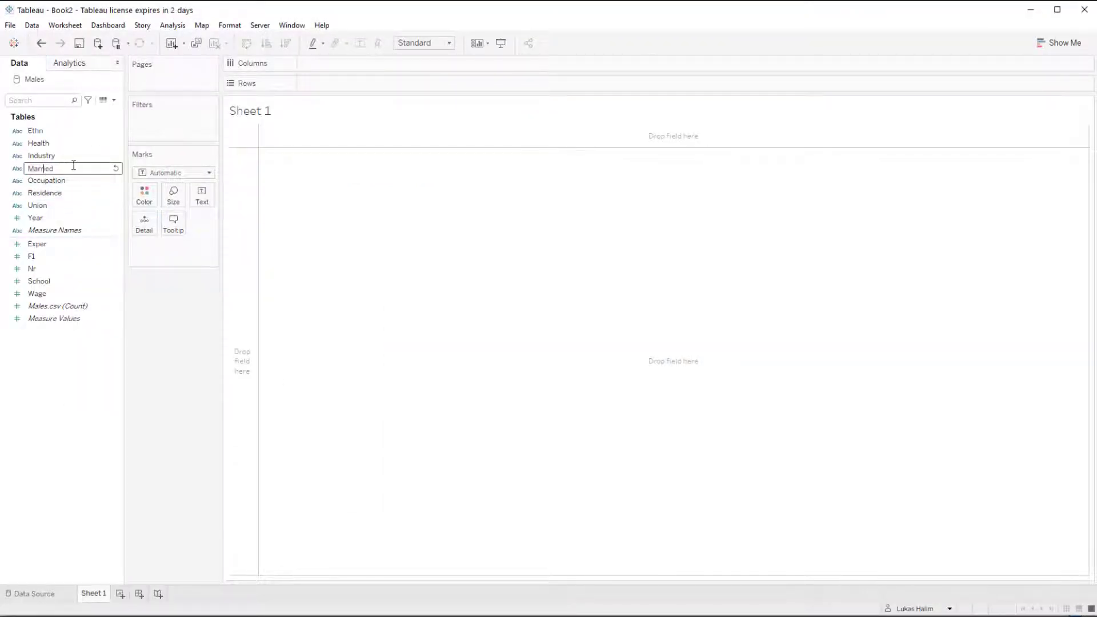
pyautogui.press('Return')
# Put Married and Residence on Rows and add Exper and Wage values to the table
pyautogui.moveTo(67, 168); pyautogui.dragTo(89, 290)
pyautogui.moveTo(46, 192); pyautogui.dragTo(462, 487)
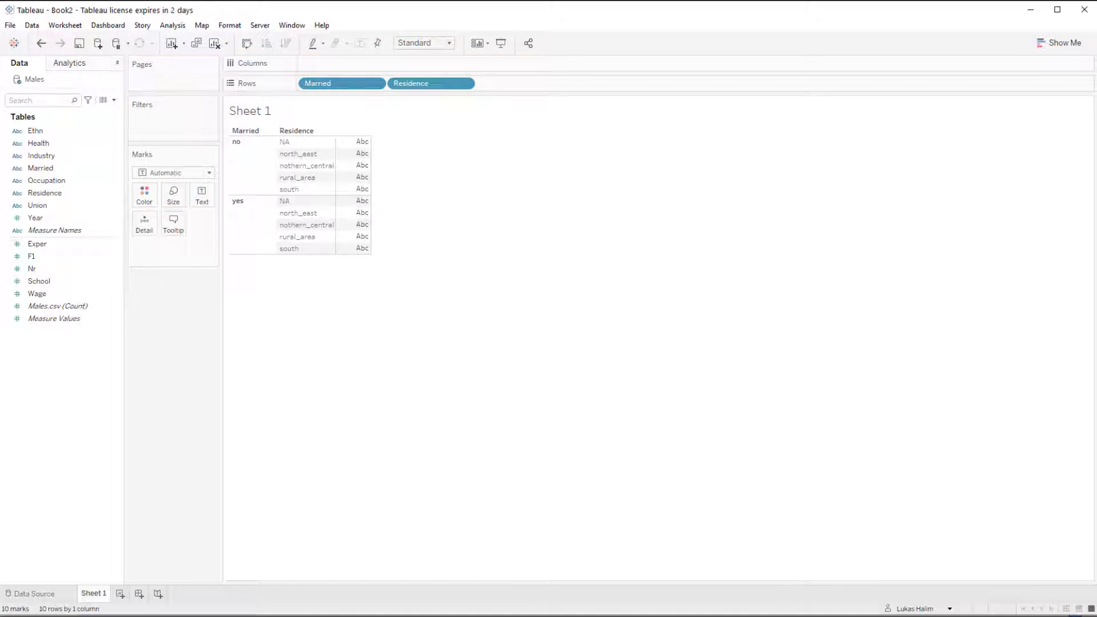
pyautogui.hotkey('alt', 'Tab')
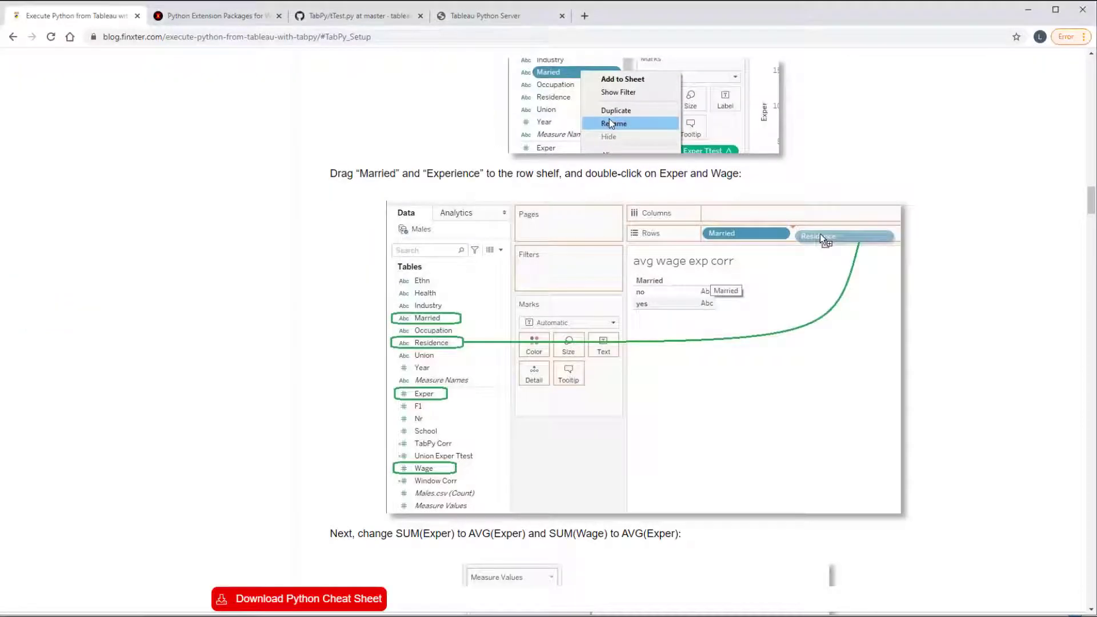
pyautogui.hotkey('alt', 'Tab')
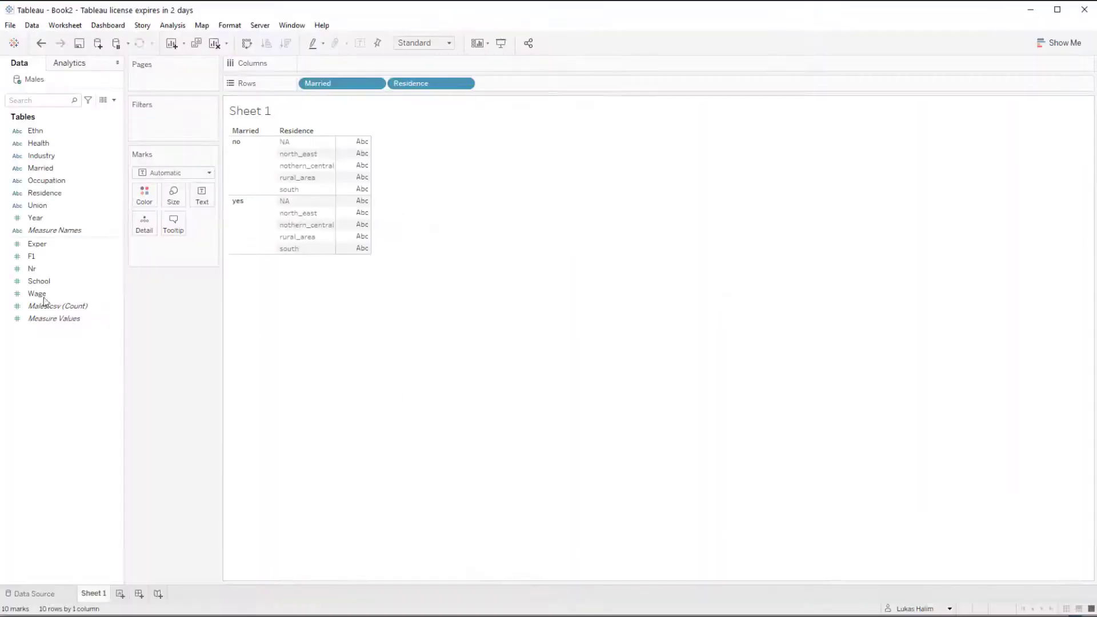
pyautogui.doubleClick(51, 243)
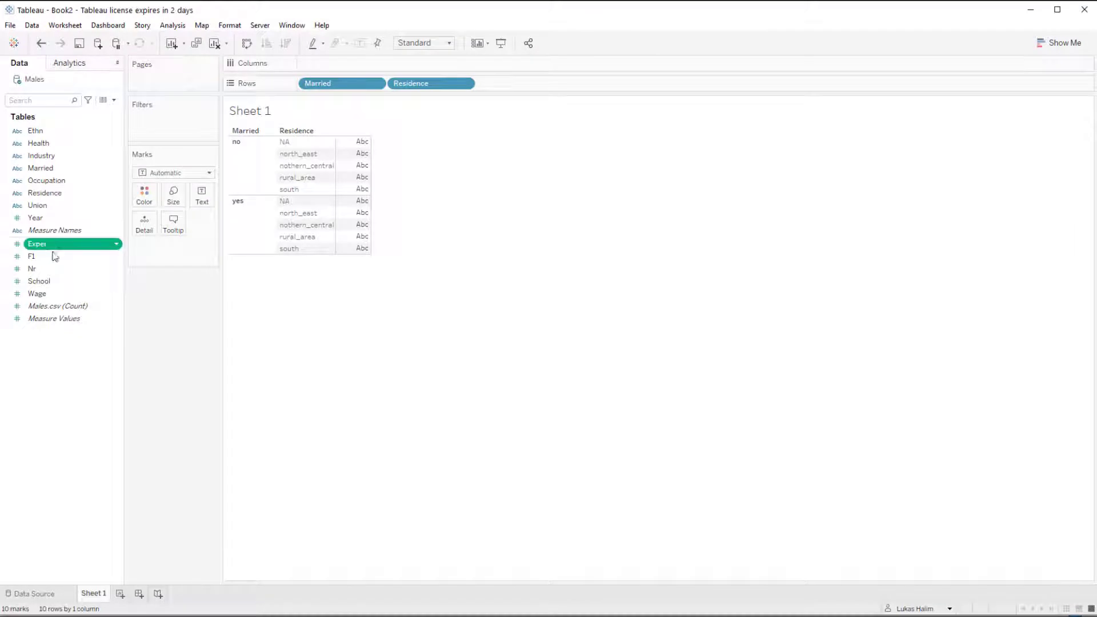
pyautogui.doubleClick(48, 295)
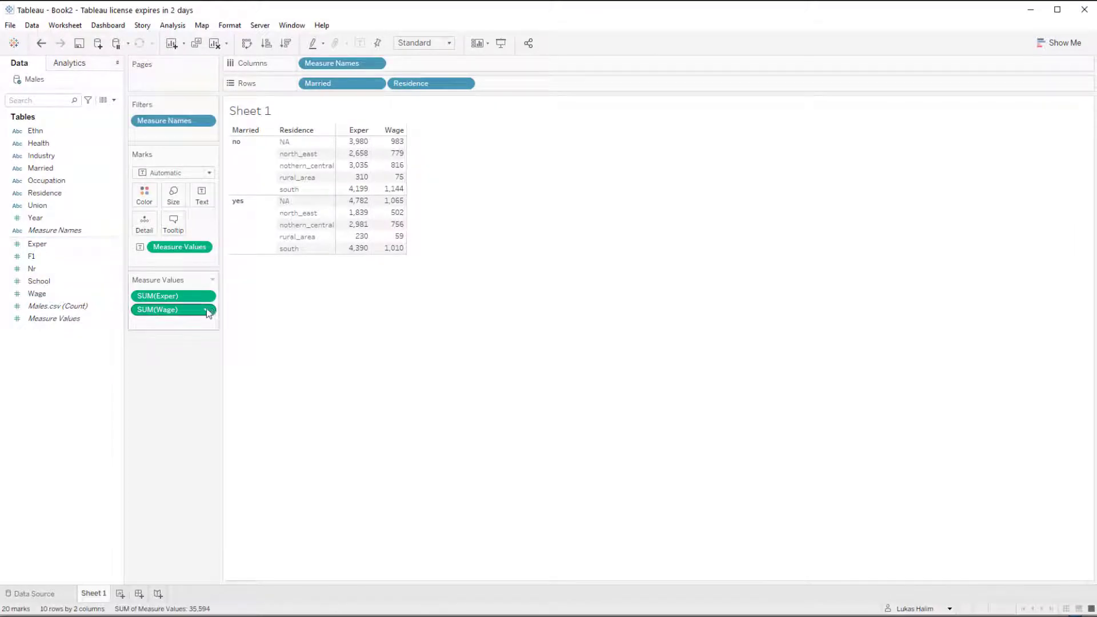
# Change the Exper and Wage measures to Average
pyautogui.click(206, 295)
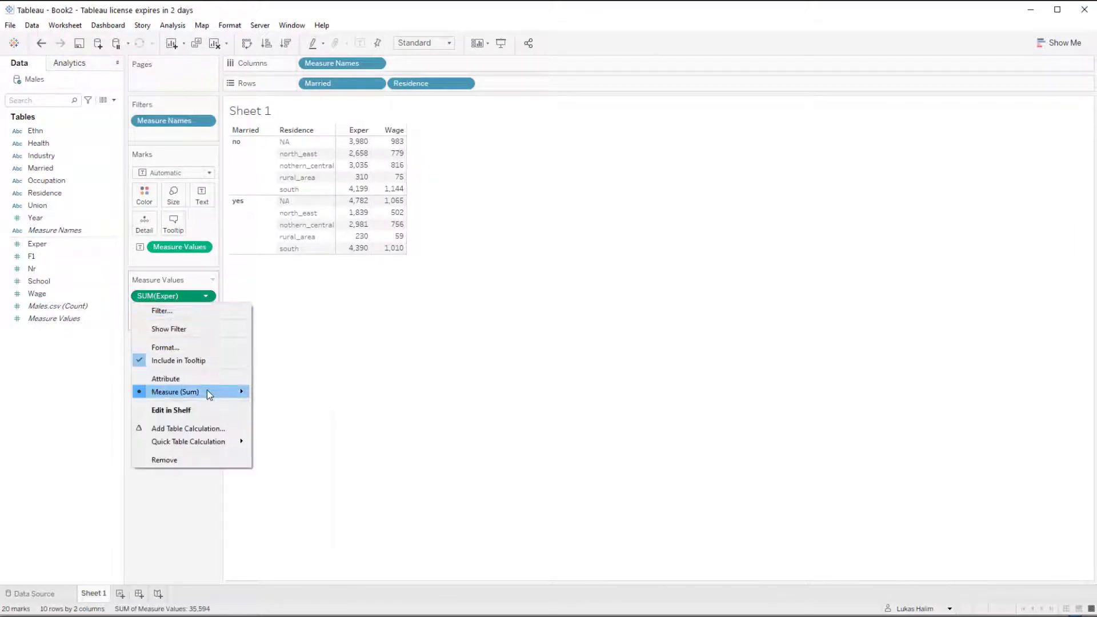
pyautogui.moveTo(207, 390)
pyautogui.click(275, 405)
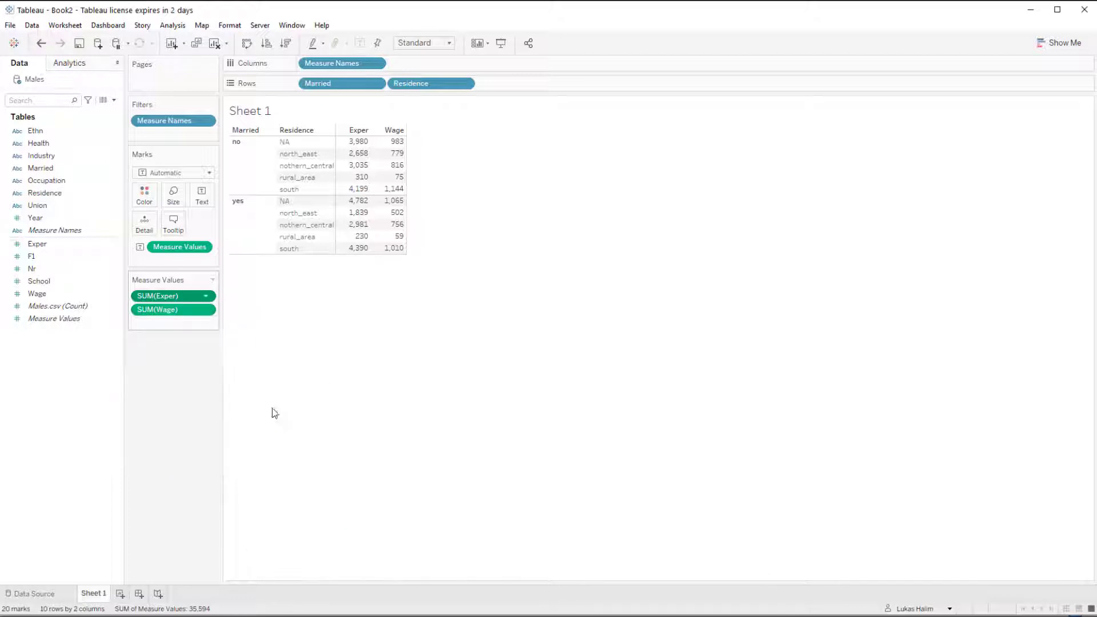
pyautogui.click(206, 310)
pyautogui.click(426, 562)
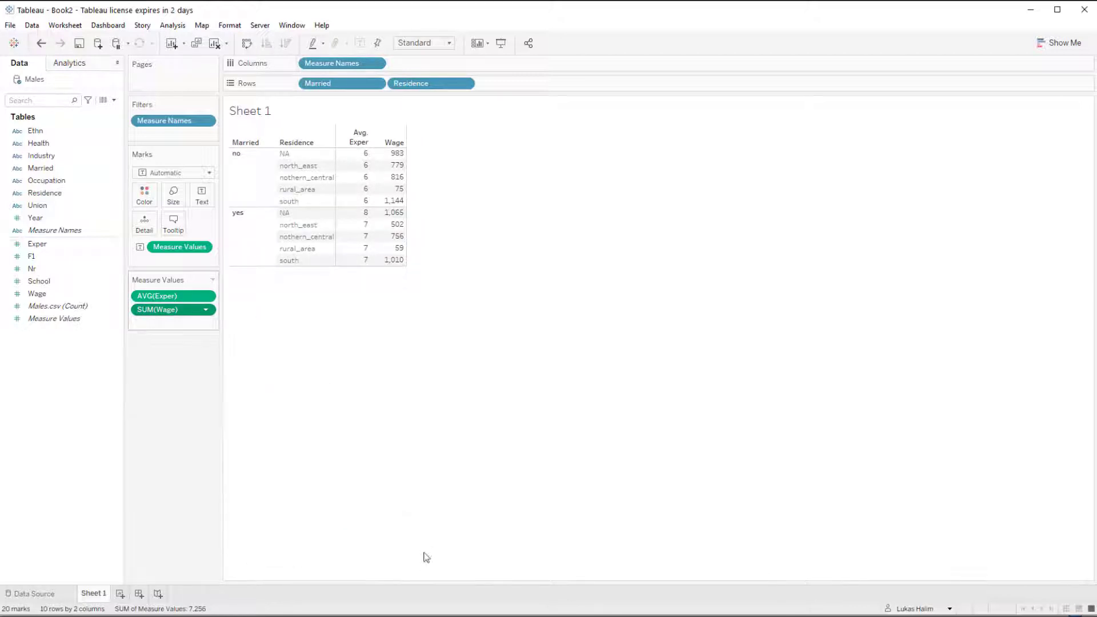
pyautogui.hotkey('alt', 'Tab')
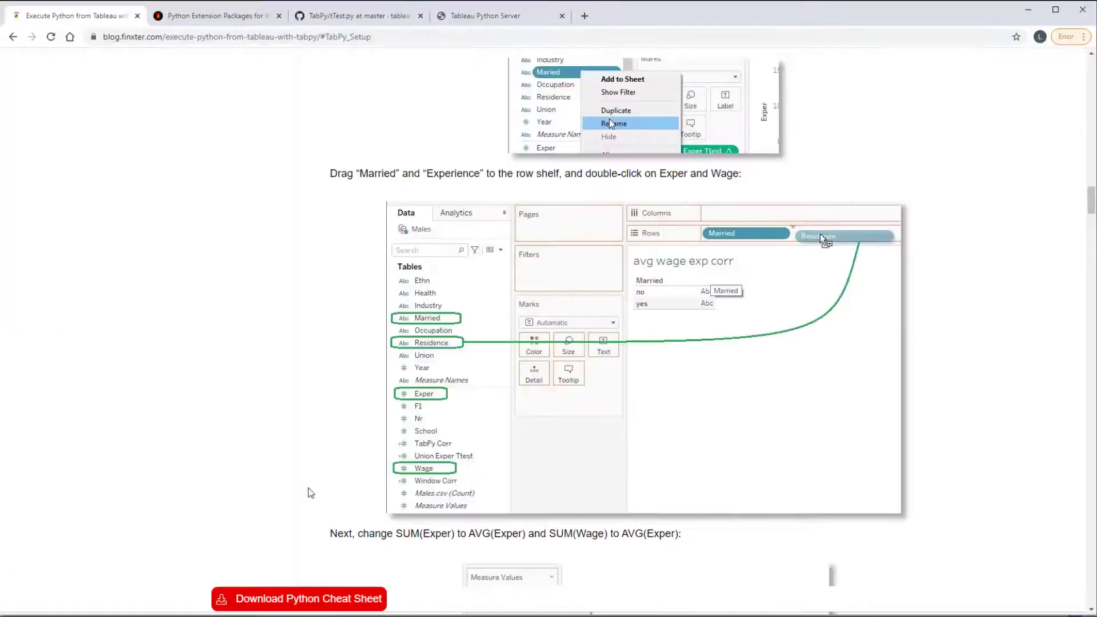
pyautogui.scroll(-10, 310, 485)
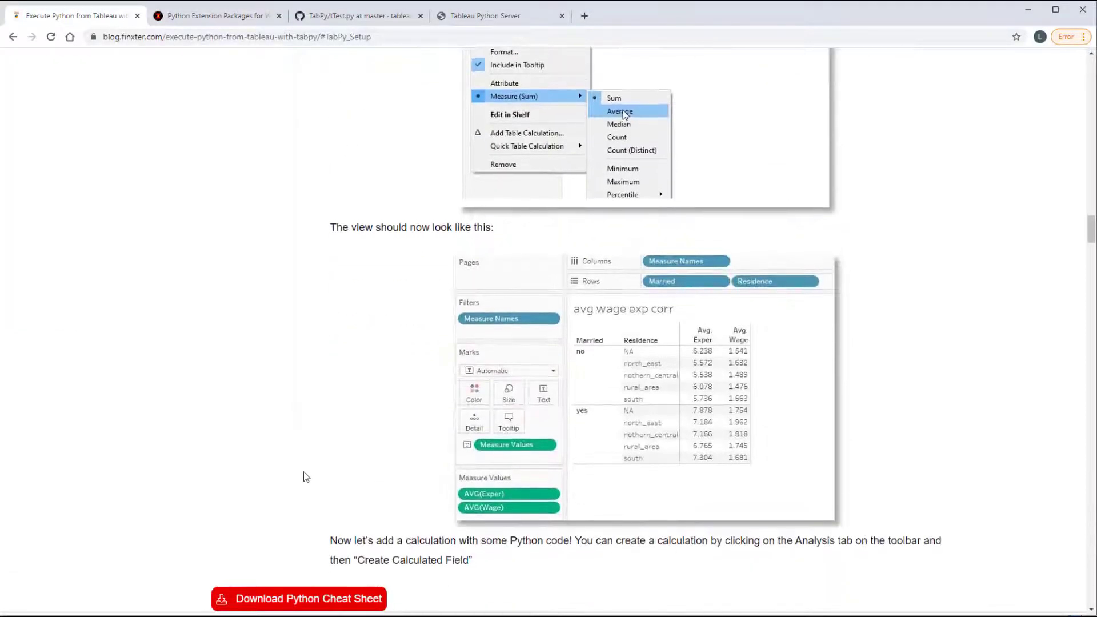
pyautogui.scroll(-4, 303, 472)
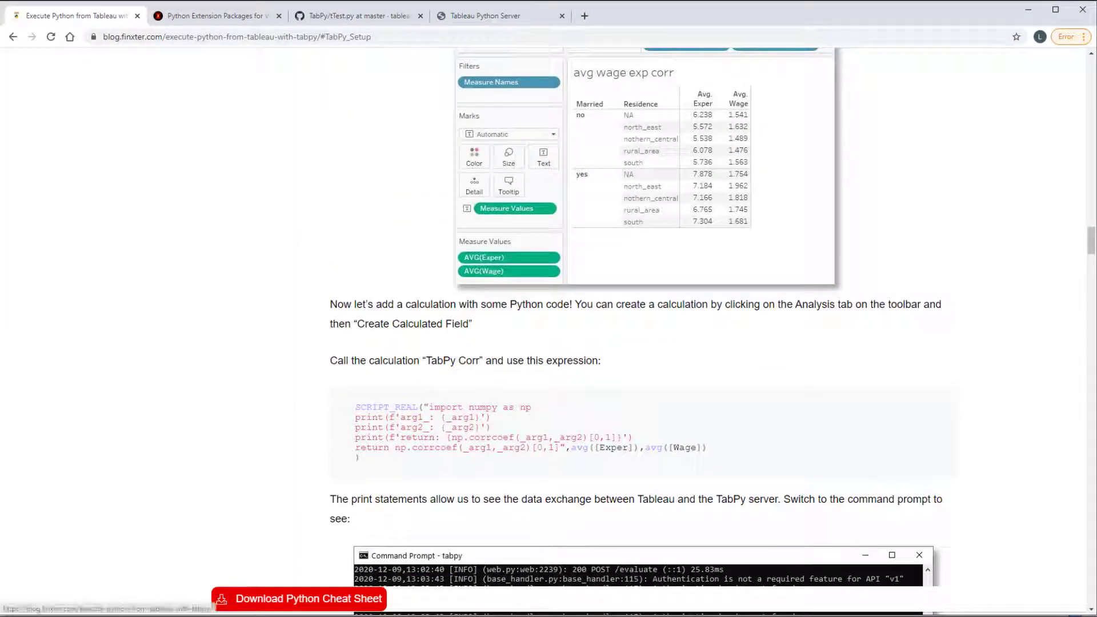
pyautogui.hotkey('alt', 'Tab')
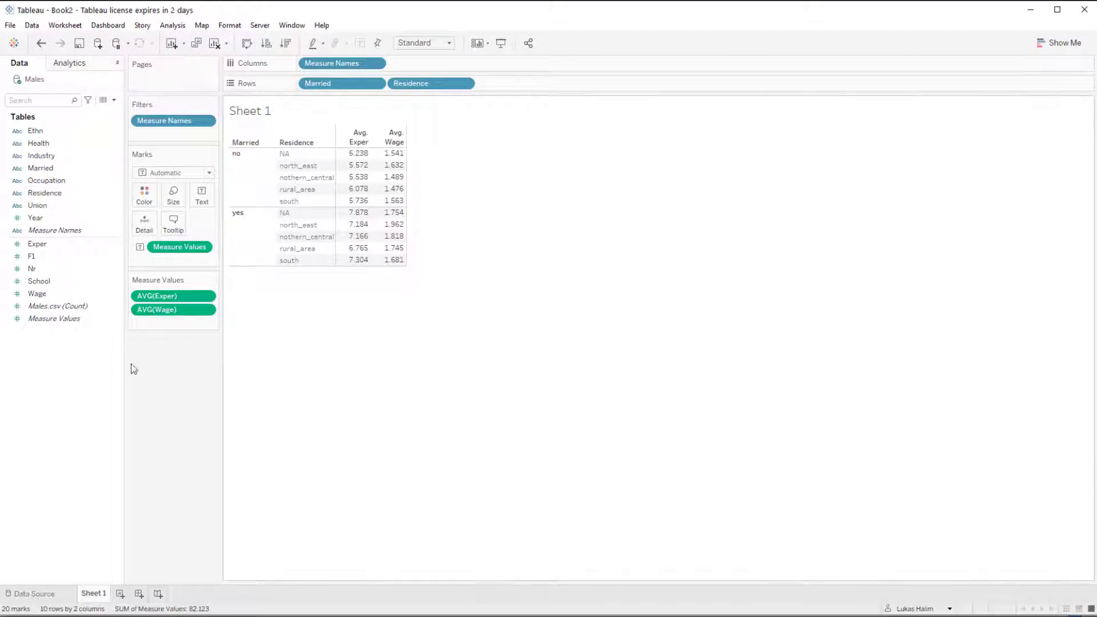
# Create a calculated field named TabPy Corr and look up the SCRIPT_REAL help
pyautogui.rightClick(44, 357)
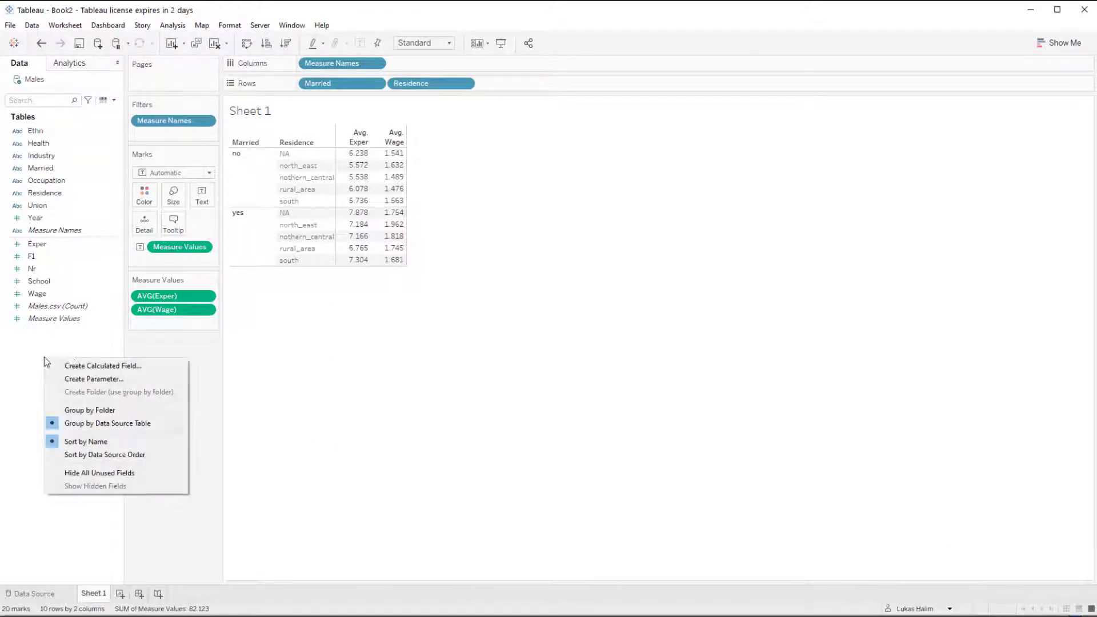
pyautogui.click(90, 366)
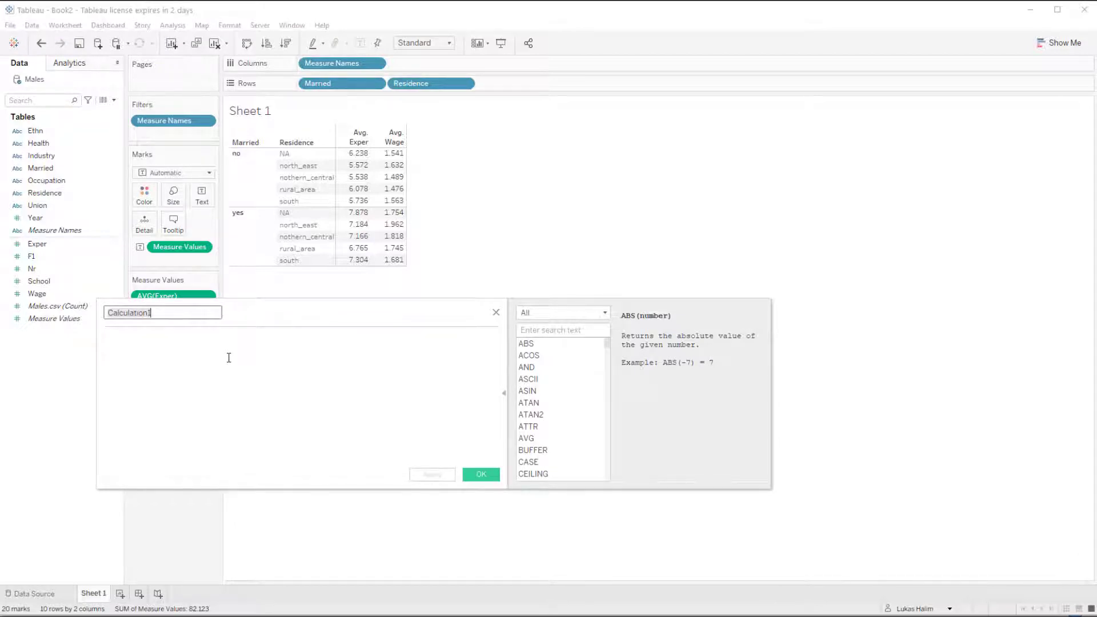
pyautogui.write('E')
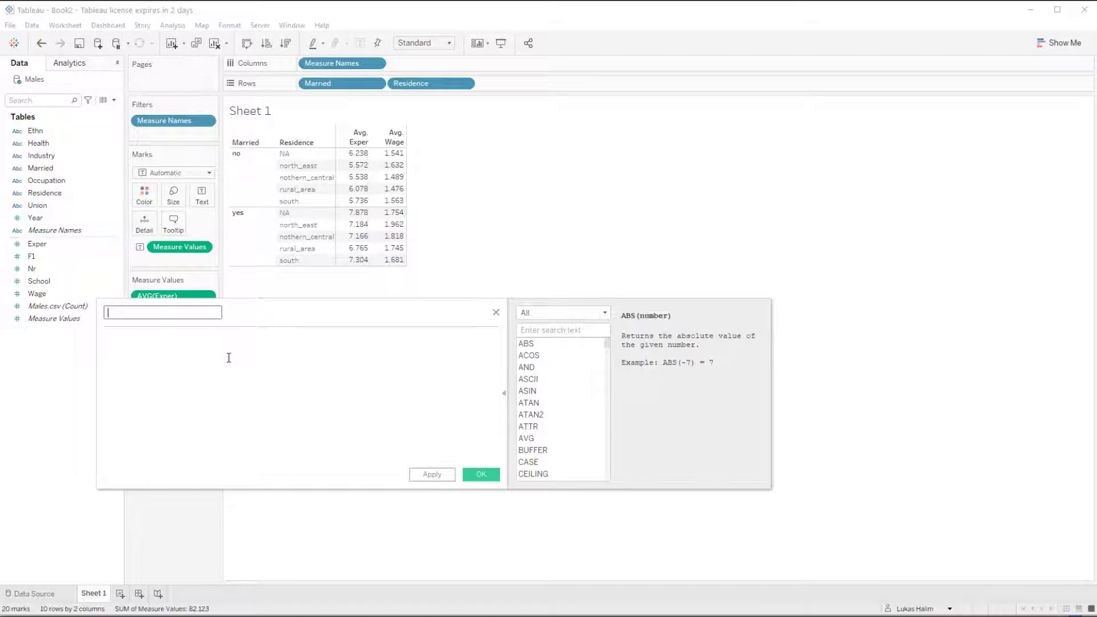
pyautogui.write('abPy Corr')
pyautogui.click(229, 358)
pyautogui.scroll(-15, 560, 408)
pyautogui.click(543, 461)
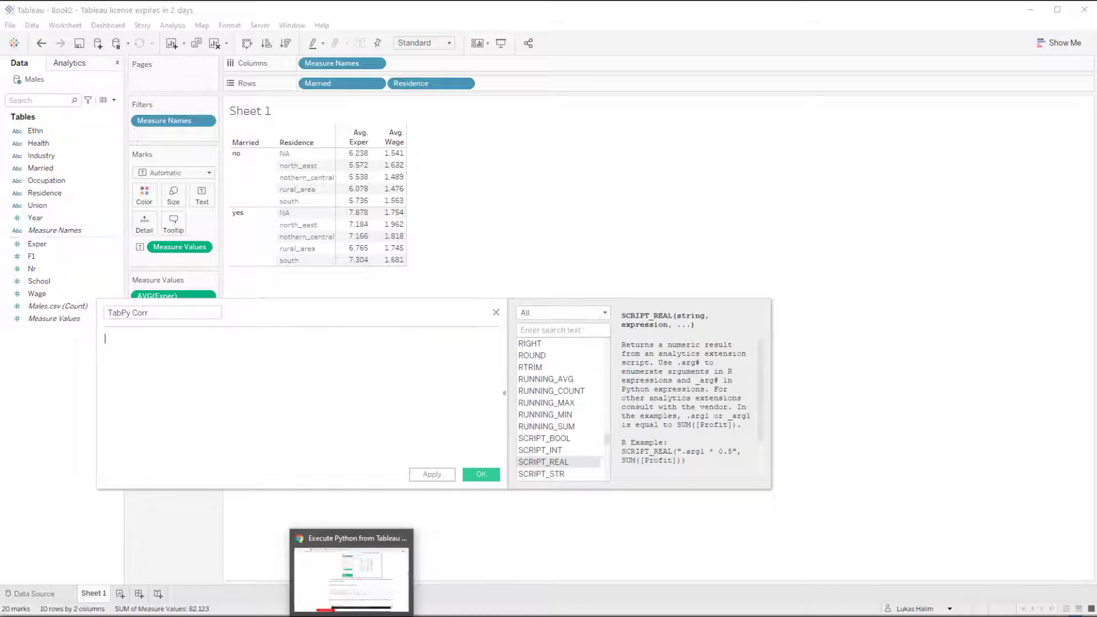
# Enter SCRIPT_REAL("python expression",avg([Exper]),avg([Wage])) using autocomplete
pyautogui.write('scri')
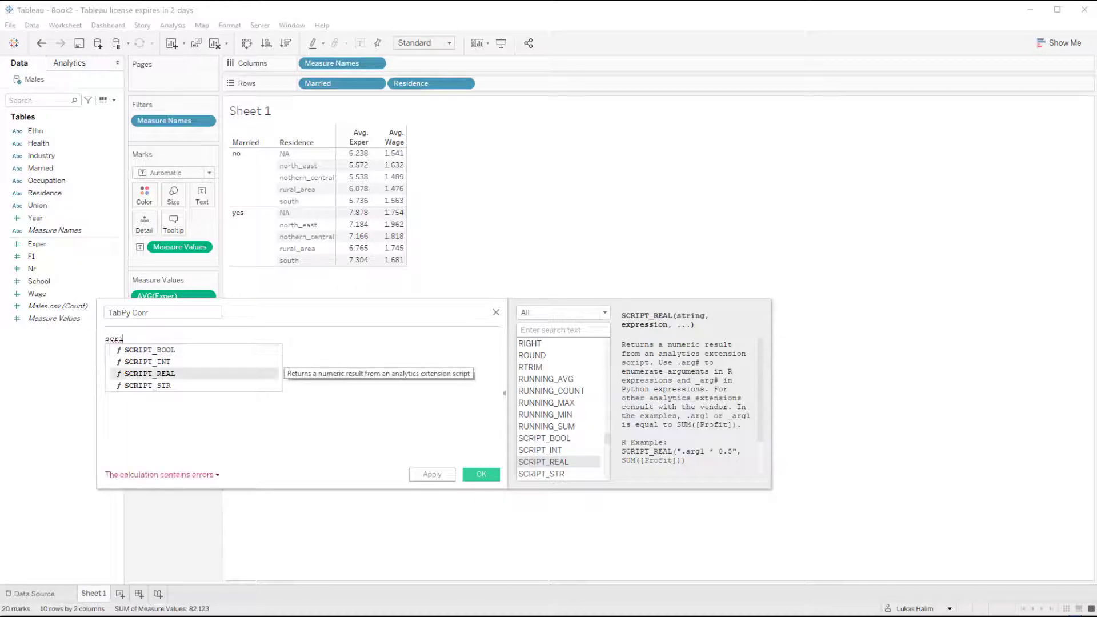
pyautogui.press('Return')
pyautogui.write('"')
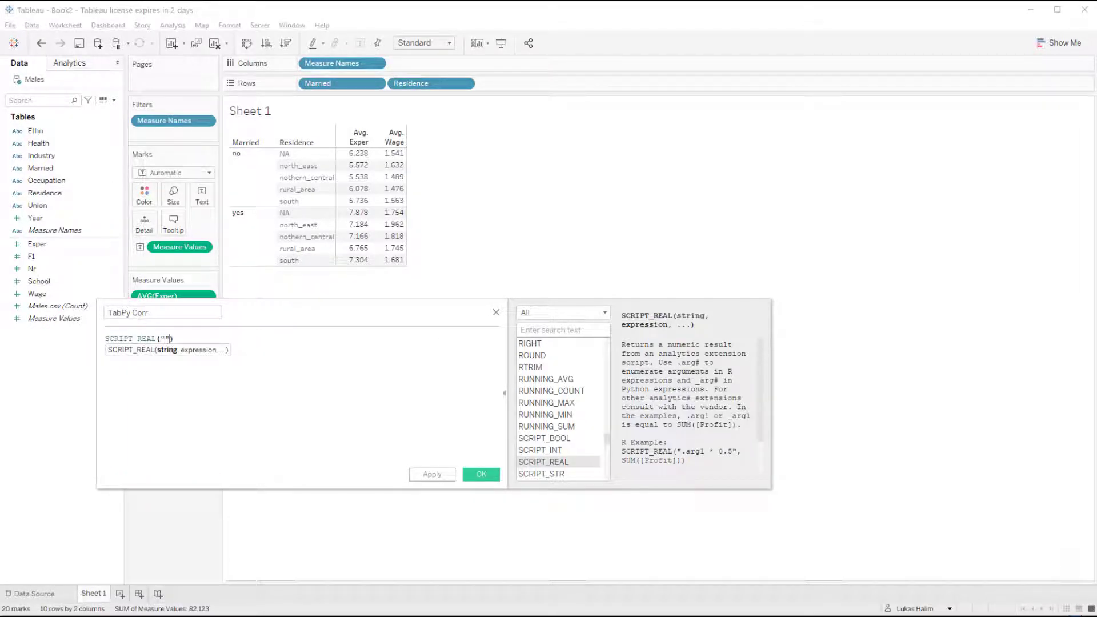
pyautogui.write('pyth')
pyautogui.write(',')
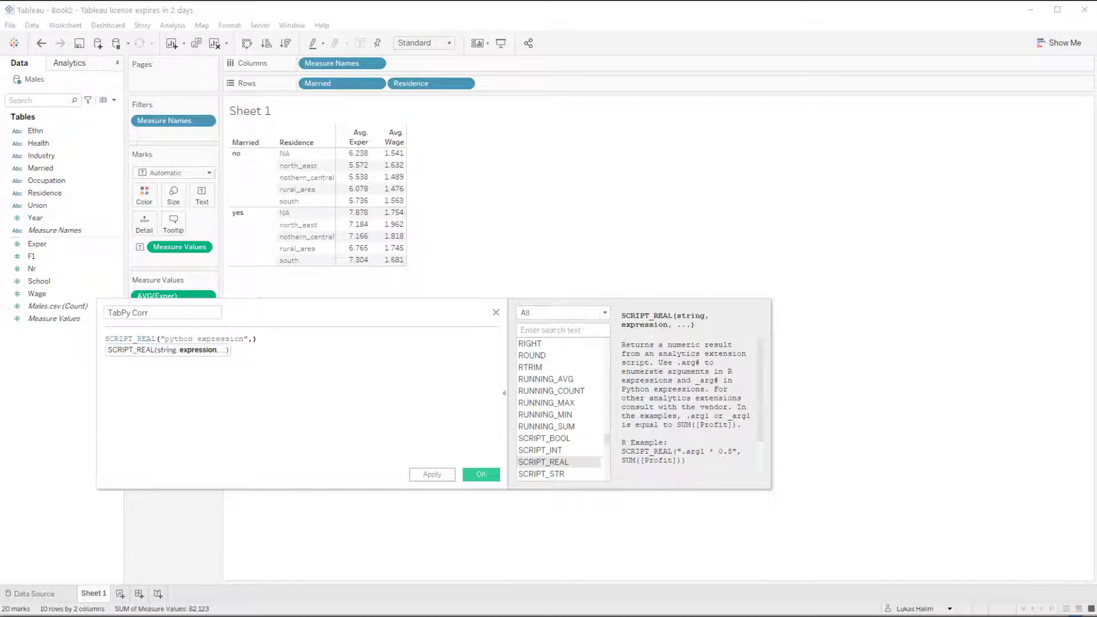
pyautogui.write('sav')
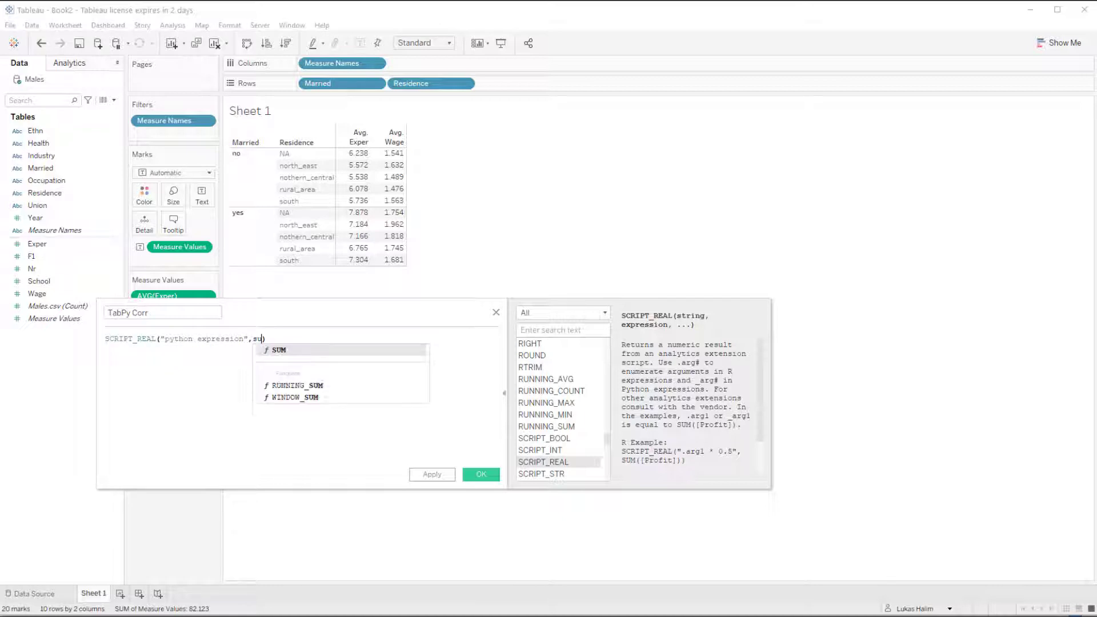
pyautogui.press('BackSpace')
pyautogui.press('BackSpace')
pyautogui.press('BackSpace')
pyautogui.write('avg(')
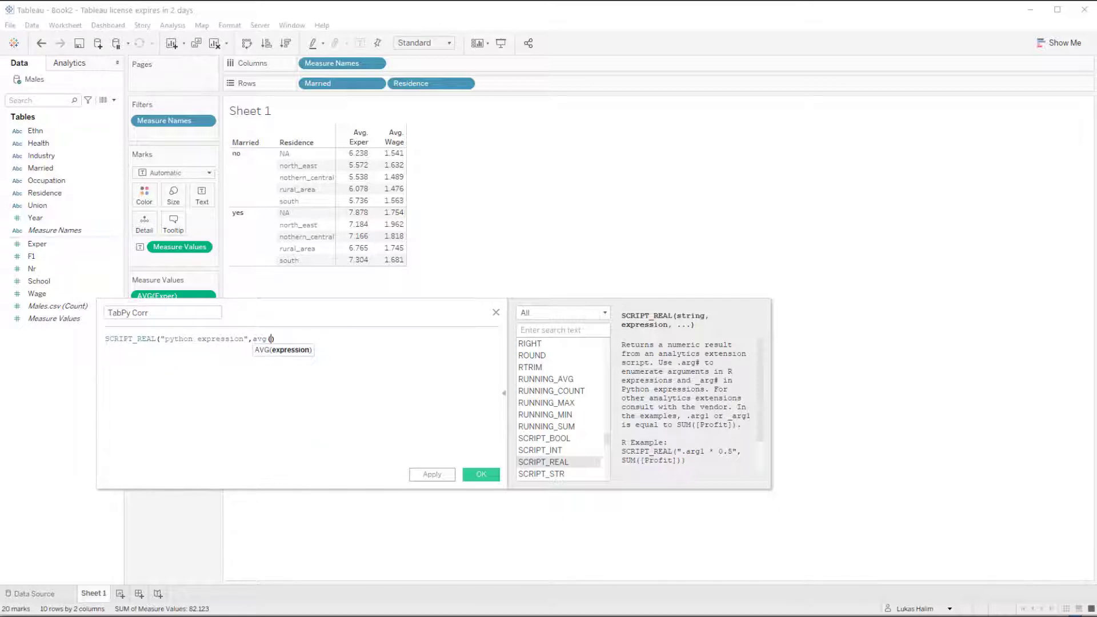
pyautogui.write('exp')
pyautogui.press('Down')
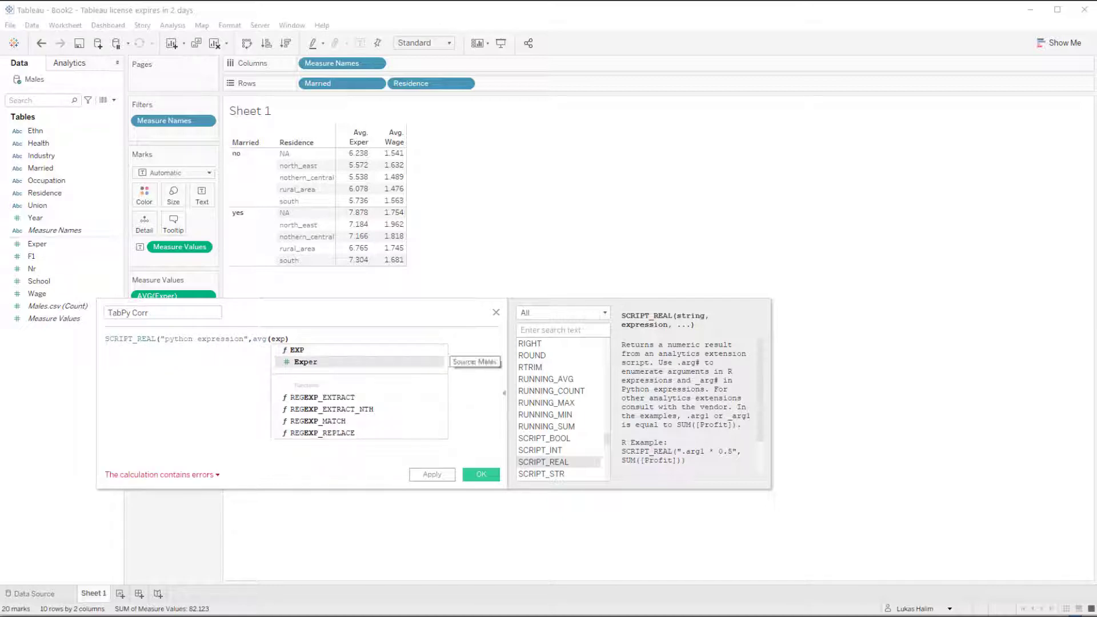
pyautogui.press('Return')
pyautogui.press('Right')
pyautogui.write(',avg(w')
pyautogui.press('Return')
pyautogui.write('))')
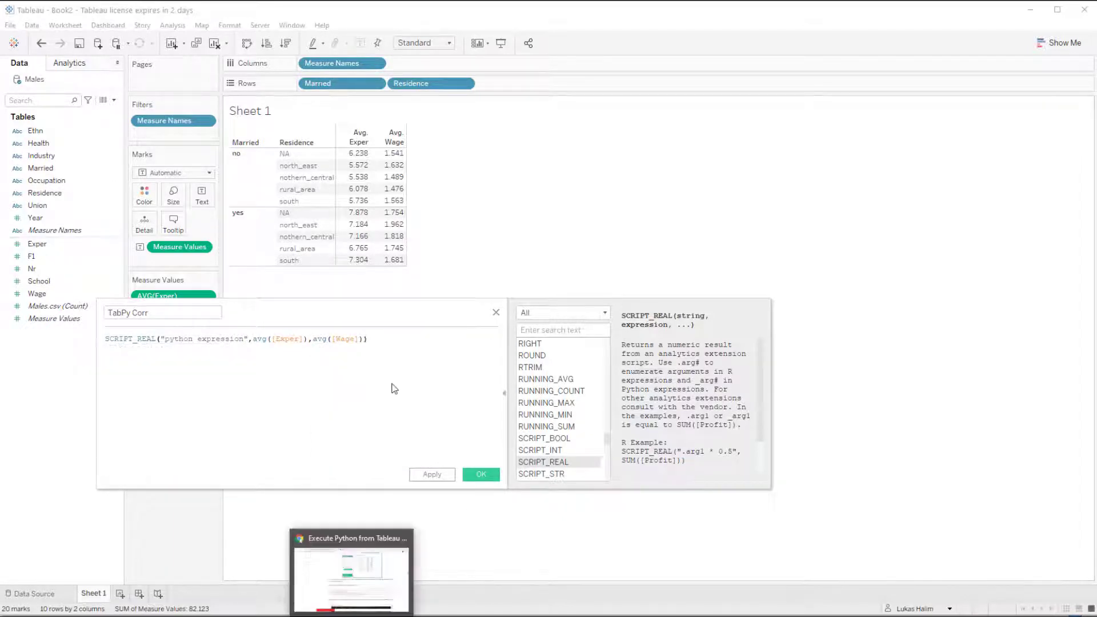
# Highlight the formula's arguments and the blog's example SCRIPT_REAL code
pyautogui.moveTo(249, 341); pyautogui.dragTo(302, 338)
pyautogui.moveTo(165, 339); pyautogui.dragTo(223, 338)
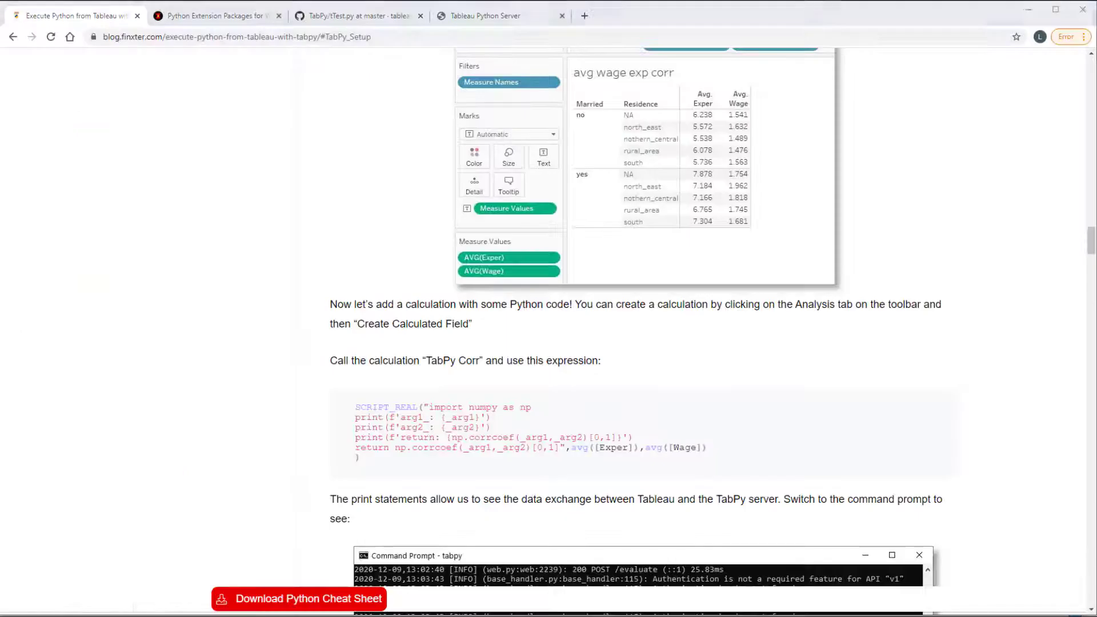
pyautogui.moveTo(355, 407)
pyautogui.mouseDown()
pyautogui.moveTo(377, 454)
pyautogui.moveTo(351, 408)
pyautogui.mouseUp()
# Copy the blog's numpy corrcoef script and paste it over the existing formula
pyautogui.click(375, 454)
pyautogui.click(897, 399)
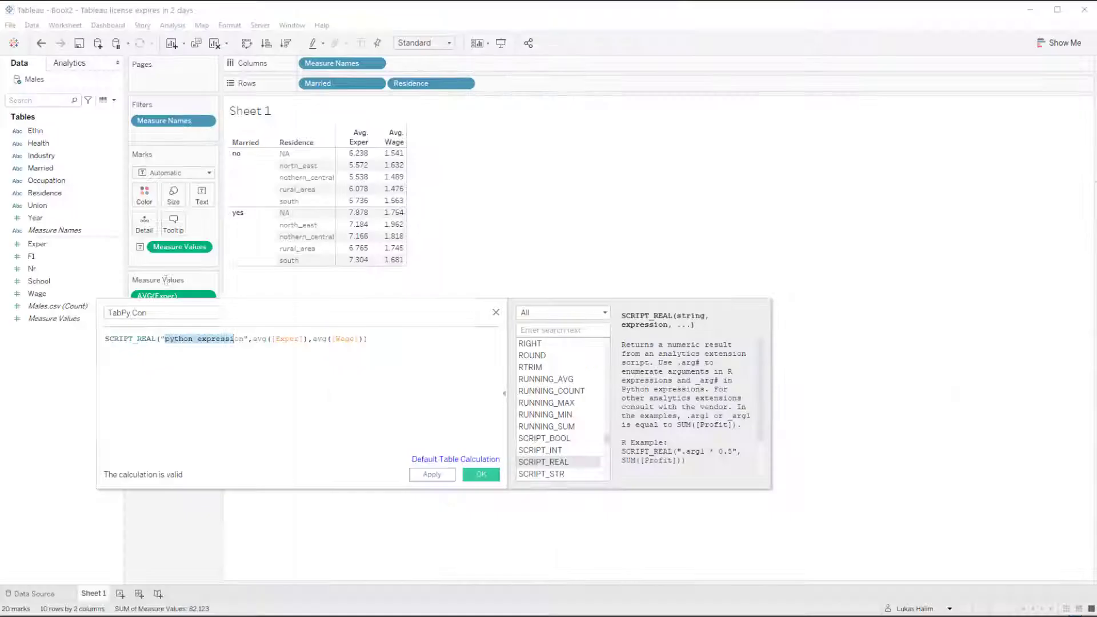
pyautogui.hotkey('ctrl', 'a')
pyautogui.rightClick(250, 351)
pyautogui.click(380, 352)
pyautogui.hotkey('ctrl', 'a')
pyautogui.hotkey('ctrl', 'v')
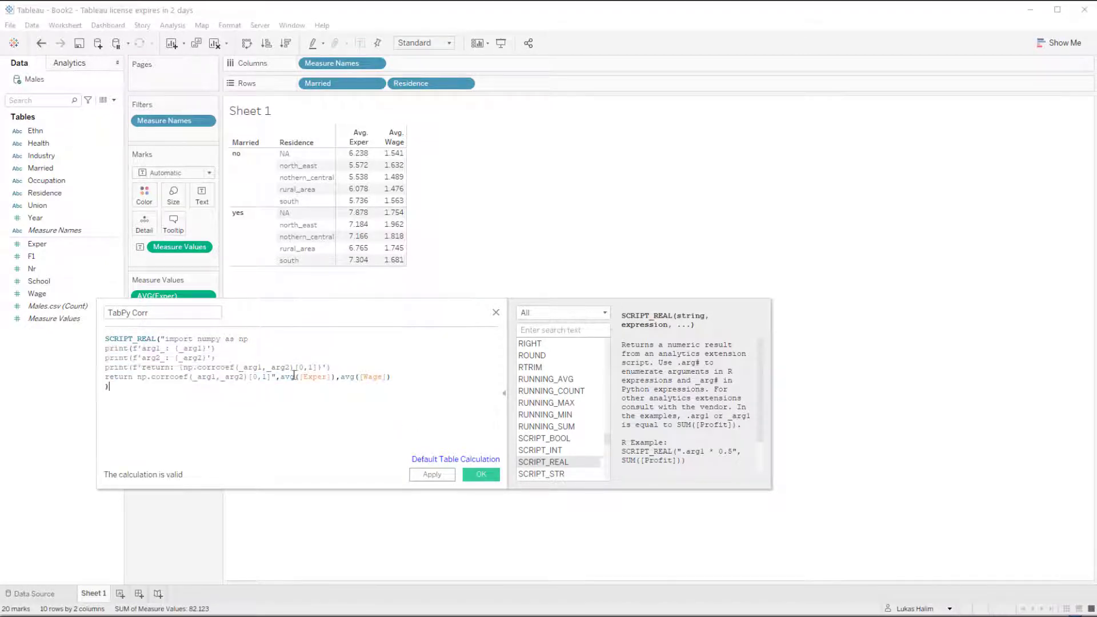
# Move the closing parenthesis to its own line and walk through the script's arguments
pyautogui.moveTo(281, 378); pyautogui.dragTo(322, 377)
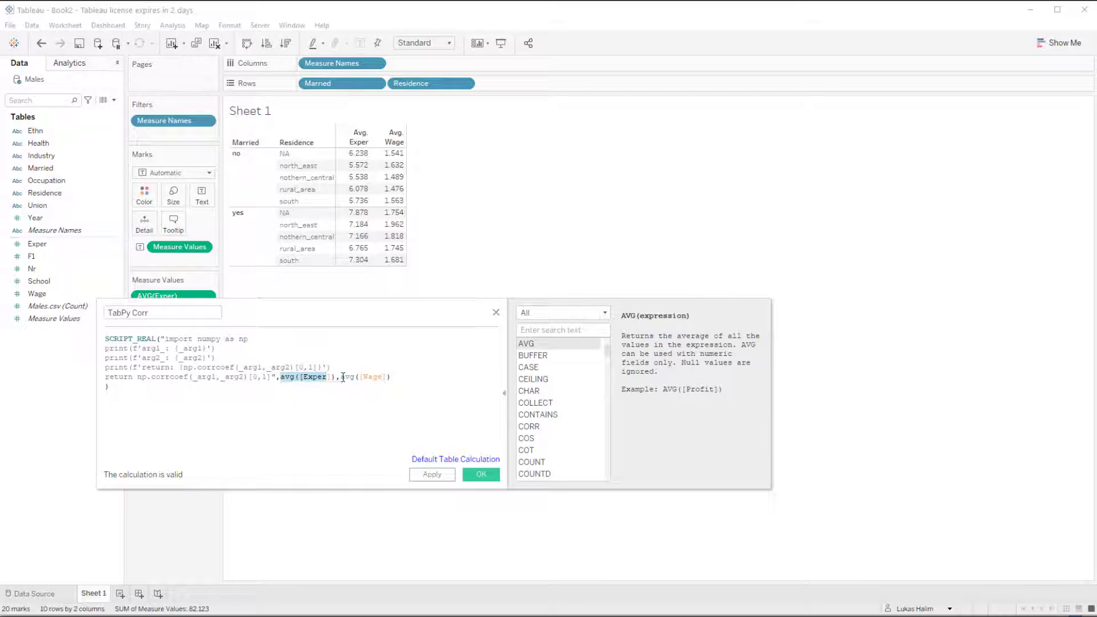
pyautogui.click(347, 378)
pyautogui.click(287, 380)
pyautogui.doubleClick(182, 349)
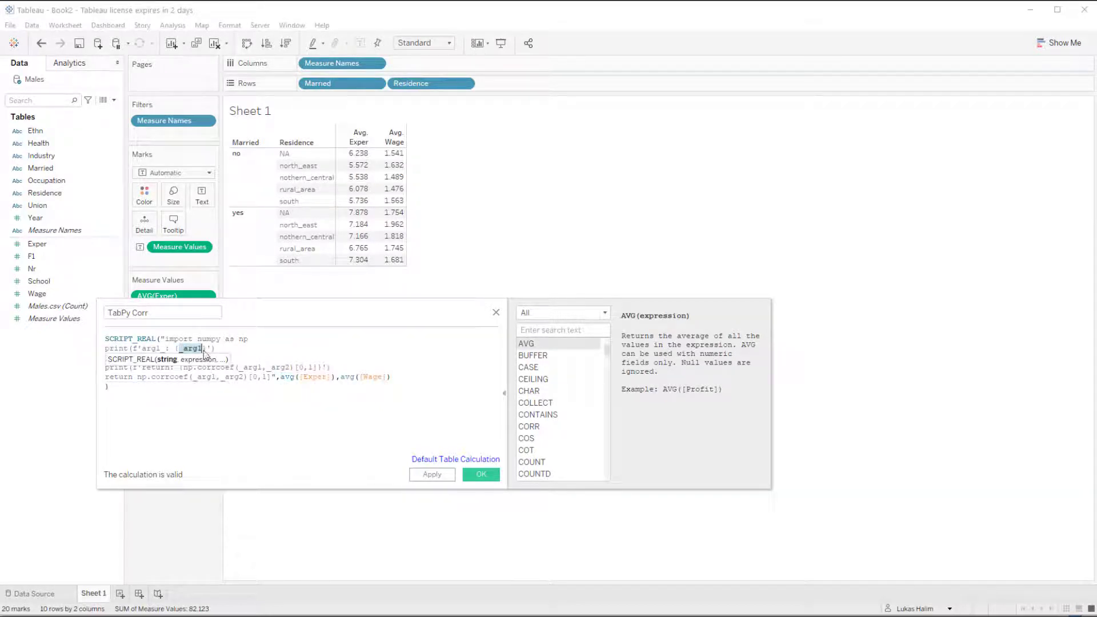
pyautogui.moveTo(337, 380); pyautogui.dragTo(393, 379)
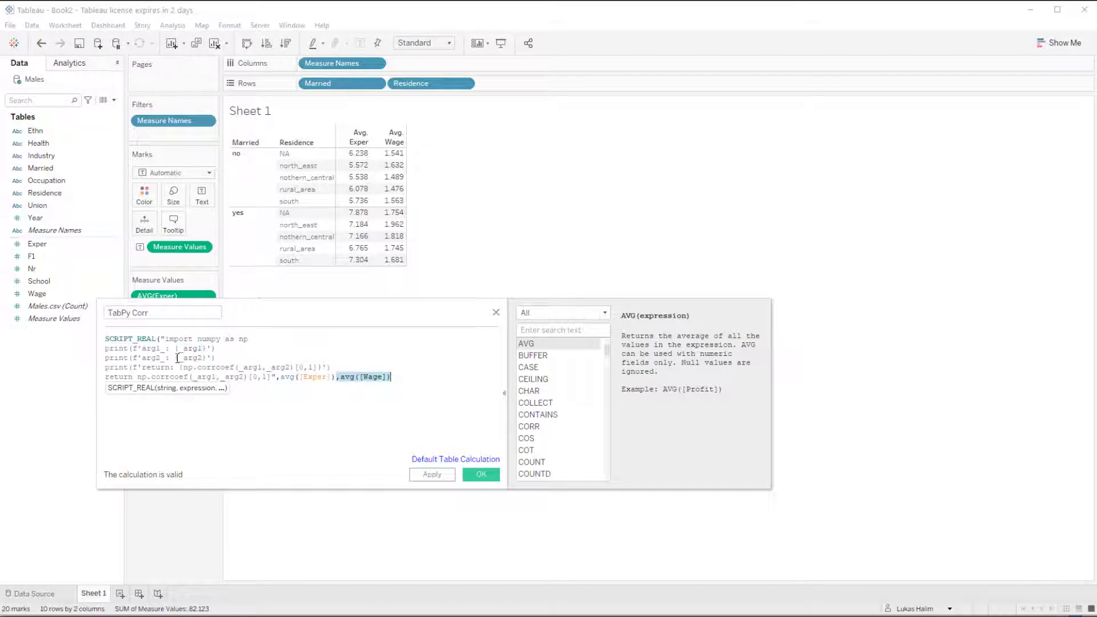
pyautogui.press('Right')
pyautogui.press('Return')
pyautogui.write(')')
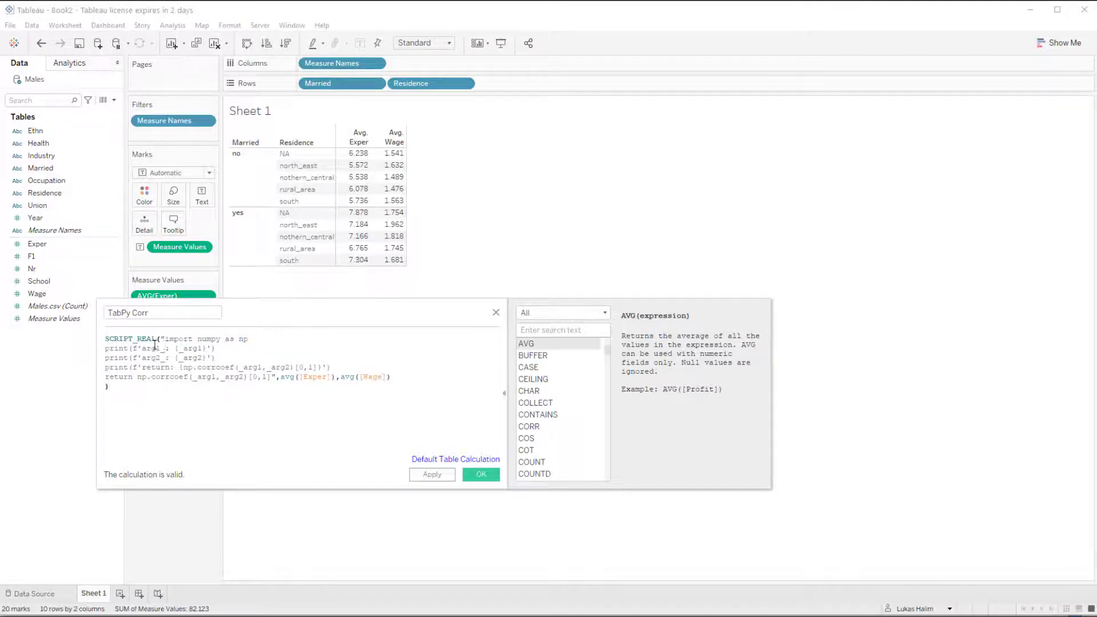
pyautogui.moveTo(166, 339); pyautogui.dragTo(251, 341)
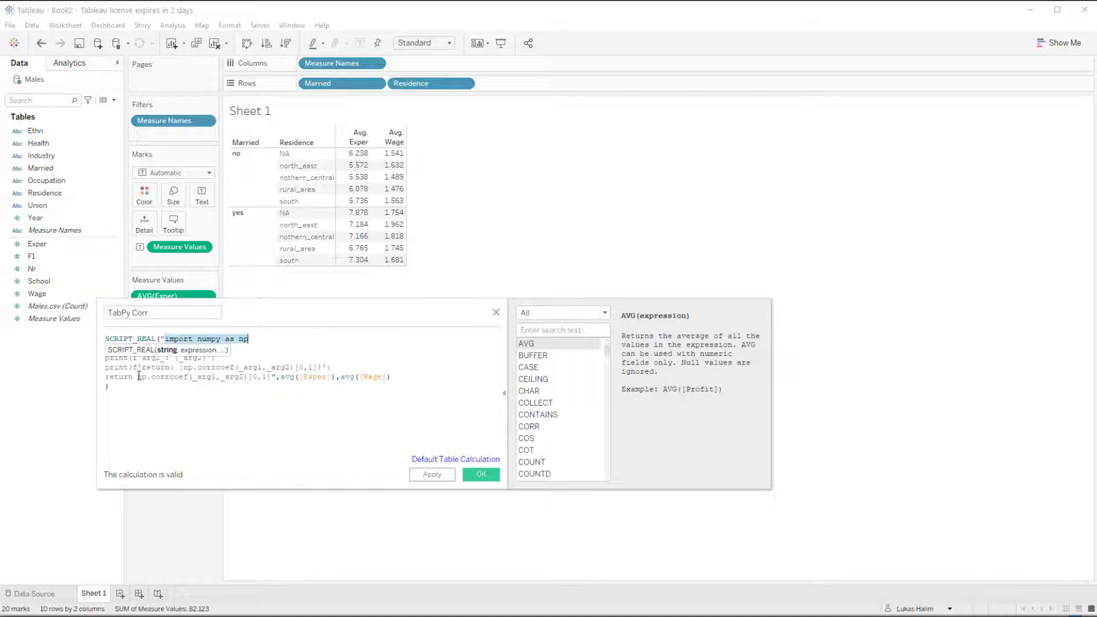
pyautogui.moveTo(139, 376); pyautogui.dragTo(272, 380)
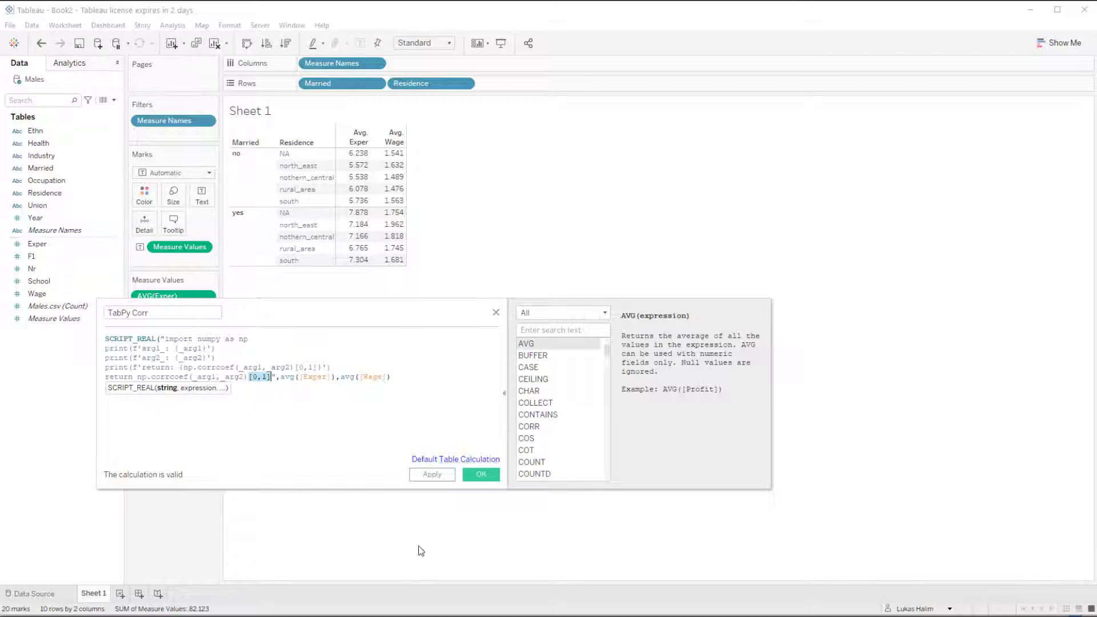
# Save TabPy Corr to add its 0.734 column, widen the measures, and show the TabPy console
pyautogui.click(487, 476)
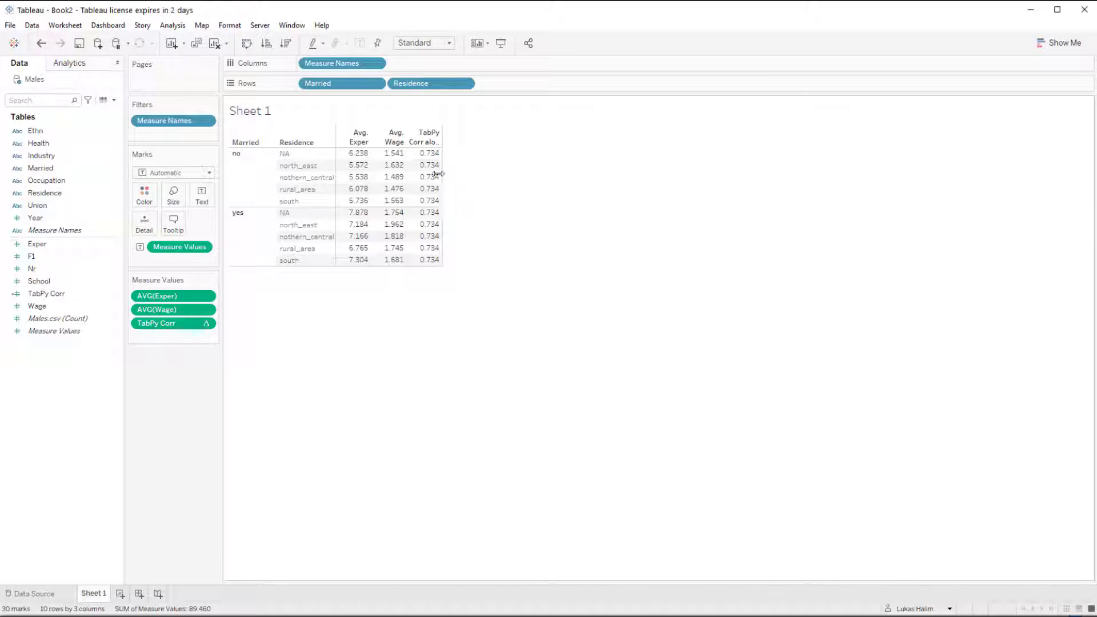
pyautogui.moveTo(443, 181); pyautogui.dragTo(494, 171)
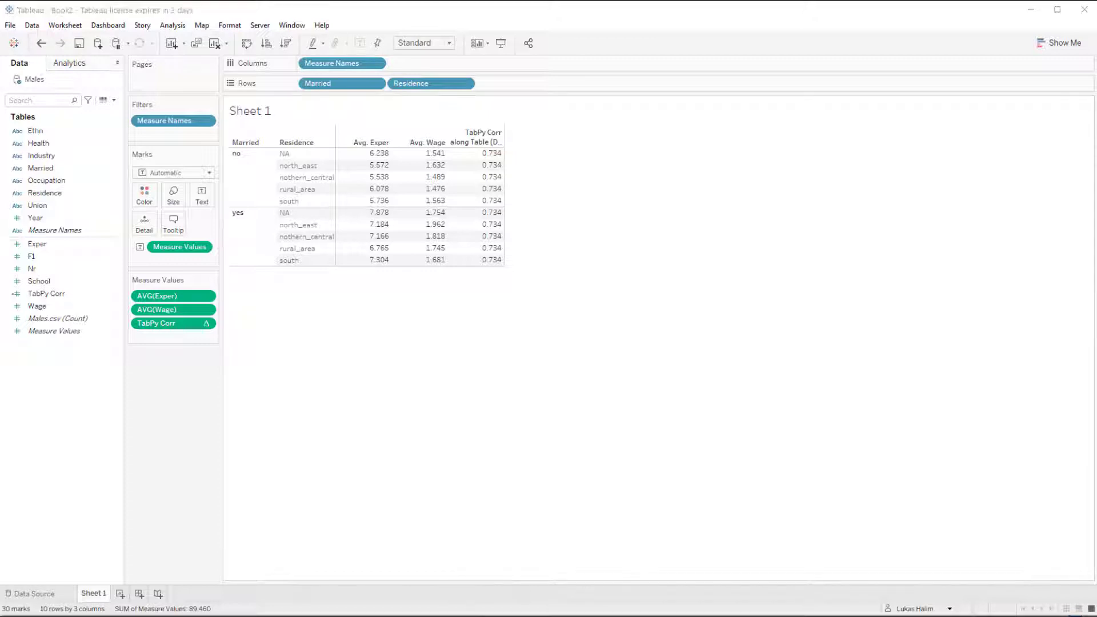
pyautogui.hotkey('alt', 'Tab')
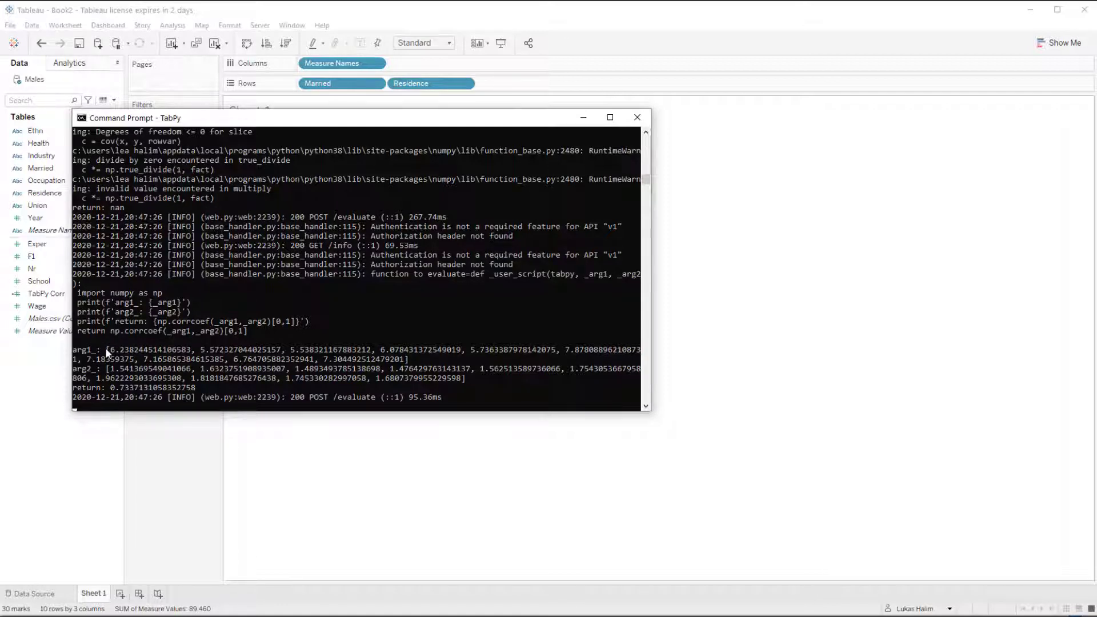
# Select the logged arg1_ and arg2_ values in the TabPy console and move the window aside
pyautogui.moveTo(105, 347); pyautogui.dragTo(413, 360)
pyautogui.moveTo(105, 369); pyautogui.dragTo(480, 379)
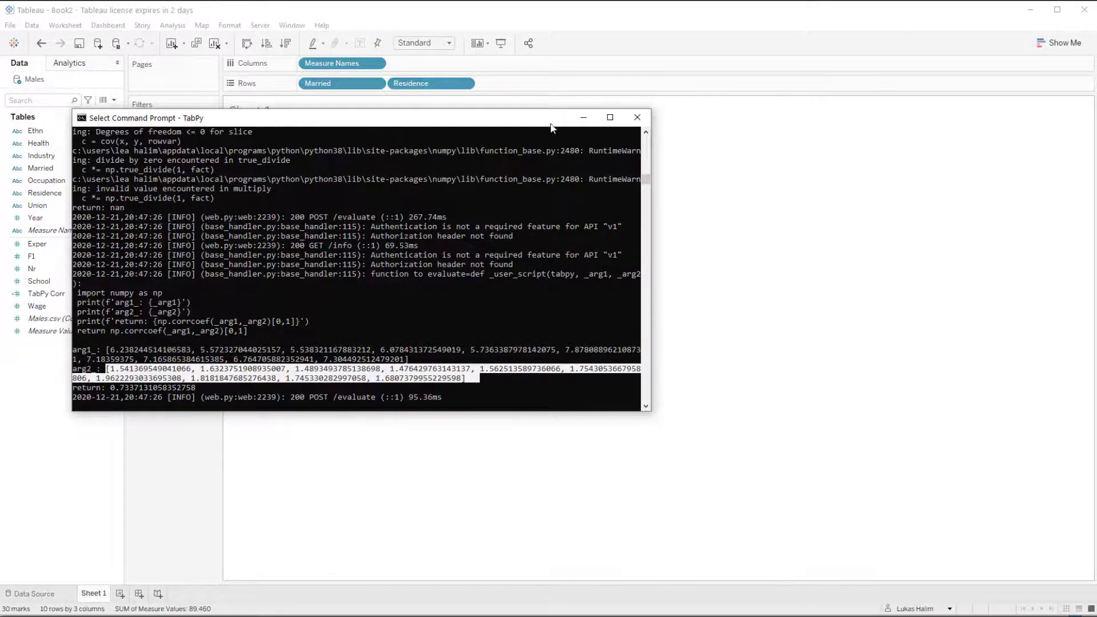
pyautogui.moveTo(620, 120); pyautogui.dragTo(1030, 58)
pyautogui.click(612, 309)
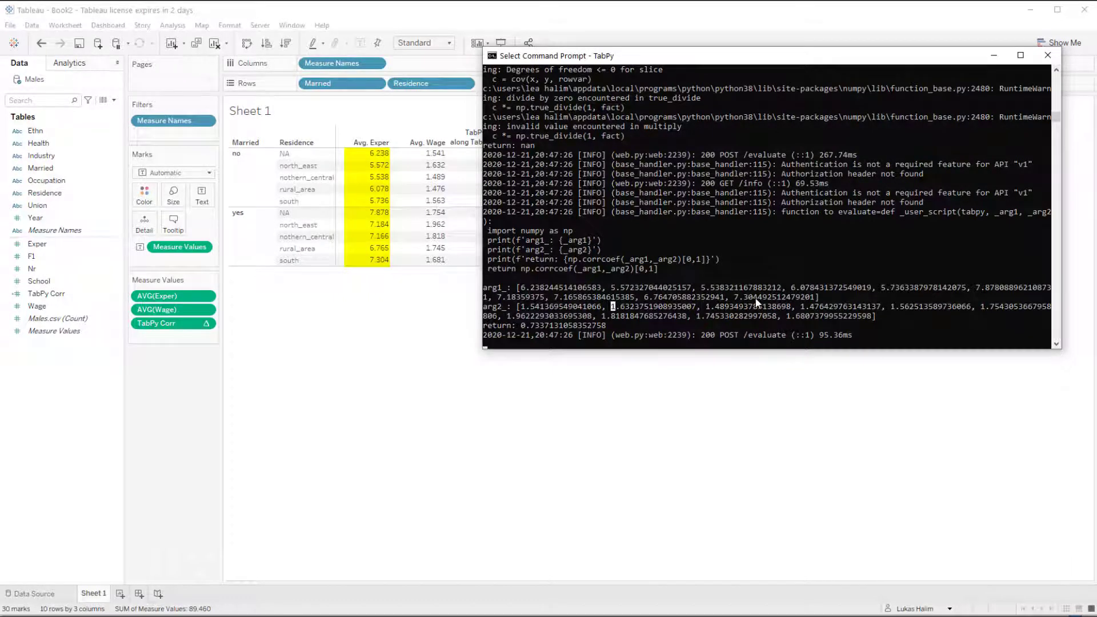
# Check the yes/south (7.304) and no/NA (6.238) Avg. Exper cells against the console log
pyautogui.click(366, 260)
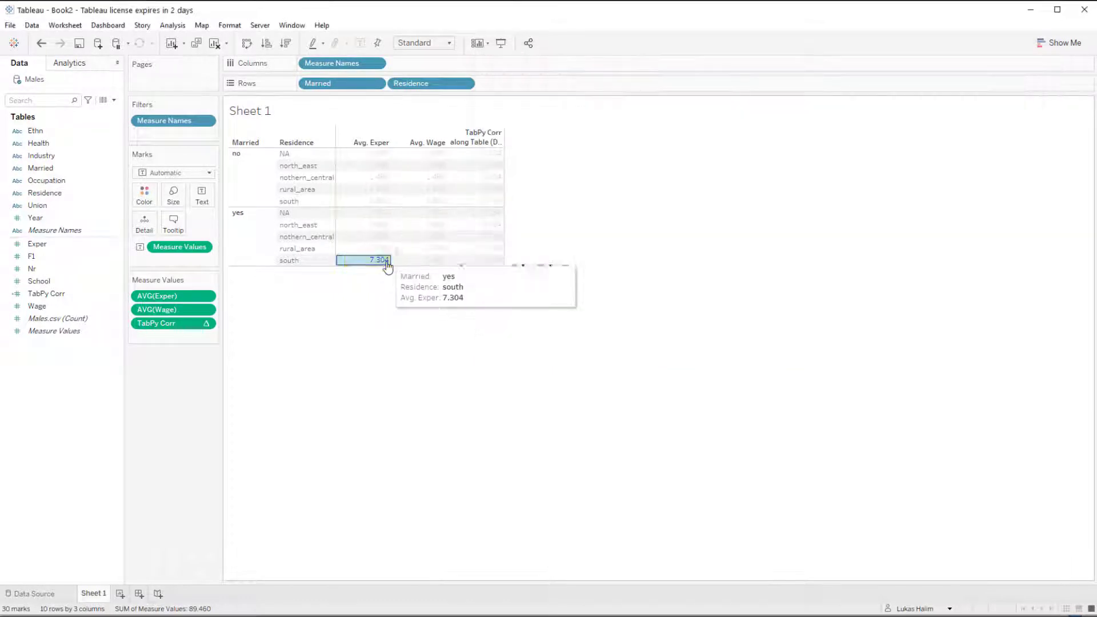
pyautogui.click(381, 153)
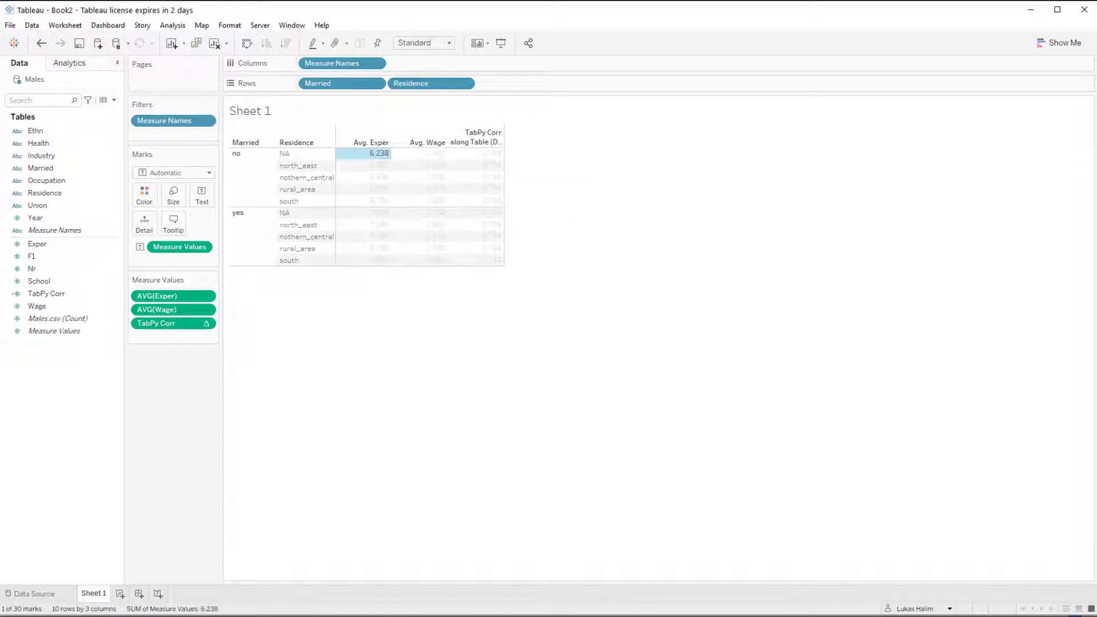
pyautogui.click(532, 607)
pyautogui.click(377, 155)
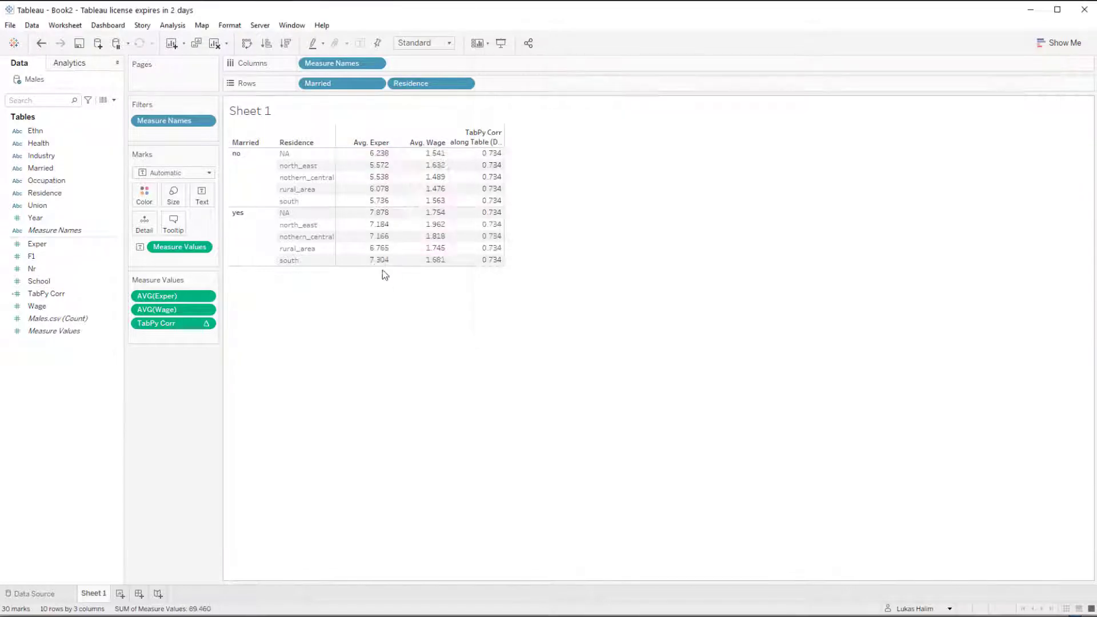
# Select all ten Avg. Exper cells and compare them with the console's logged arg1_ values
pyautogui.click(376, 263)
pyautogui.keyDown('ctrl'); pyautogui.click(376, 153); pyautogui.keyUp('ctrl')
pyautogui.keyDown('ctrl'); pyautogui.click(375, 165); pyautogui.keyUp('ctrl')
pyautogui.keyDown('ctrl'); pyautogui.click(374, 177); pyautogui.keyUp('ctrl')
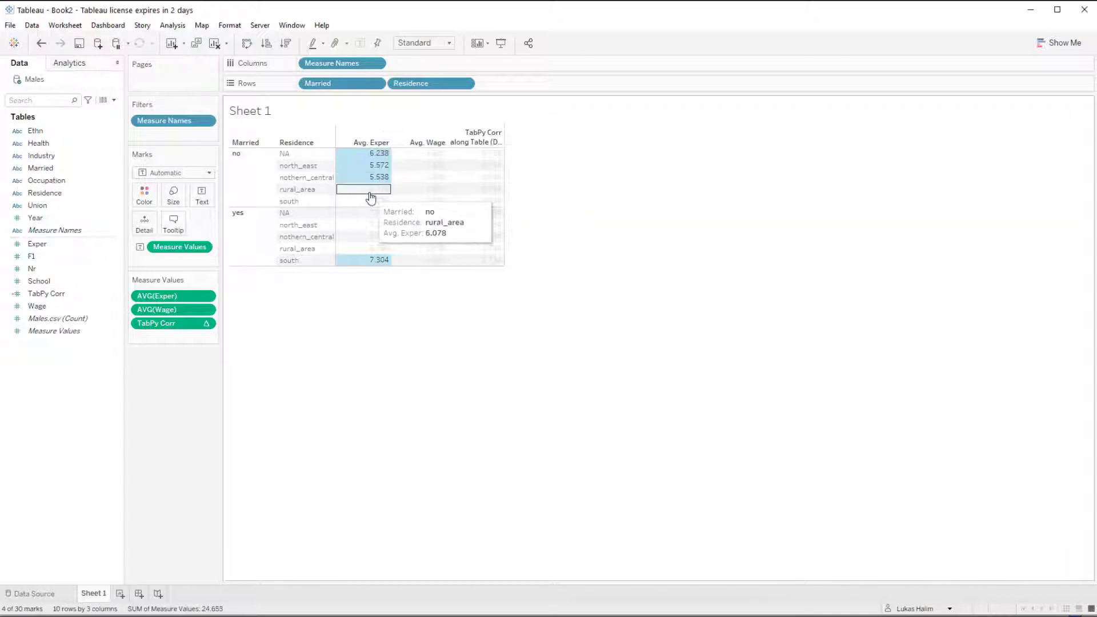
pyautogui.keyDown('ctrl'); pyautogui.click(370, 189); pyautogui.keyUp('ctrl')
pyautogui.keyDown('ctrl'); pyautogui.click(370, 201); pyautogui.keyUp('ctrl')
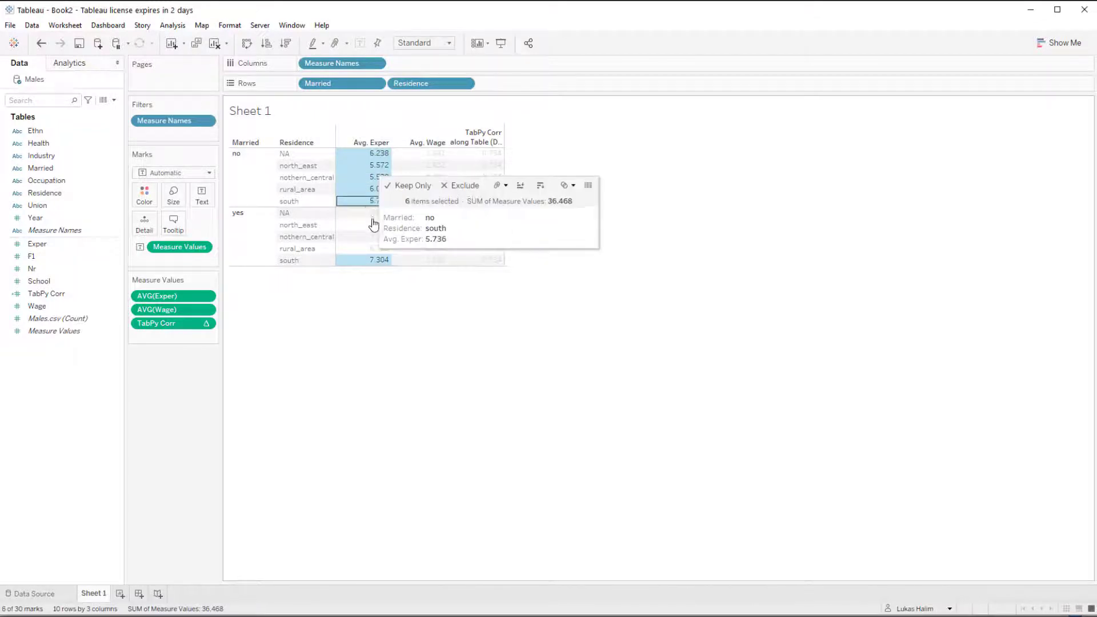
pyautogui.keyDown('ctrl'); pyautogui.click(370, 213); pyautogui.keyUp('ctrl')
pyautogui.keyDown('ctrl'); pyautogui.click(369, 225); pyautogui.keyUp('ctrl')
pyautogui.keyDown('ctrl'); pyautogui.click(368, 236); pyautogui.keyUp('ctrl')
pyautogui.keyDown('ctrl'); pyautogui.click(369, 248); pyautogui.keyUp('ctrl')
pyautogui.hotkey('alt', 'Tab')
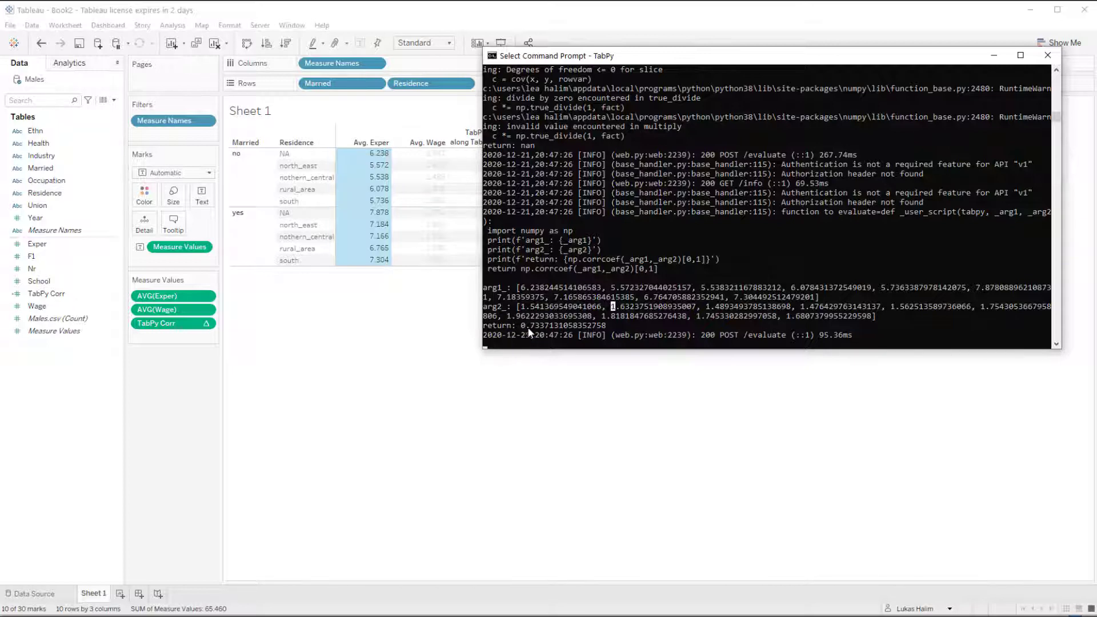
# Edit the TabPy Corr calculation at its print return line and save it, giving 0.734 in every row
pyautogui.click(346, 377)
pyautogui.rightClick(83, 295)
pyautogui.click(121, 355)
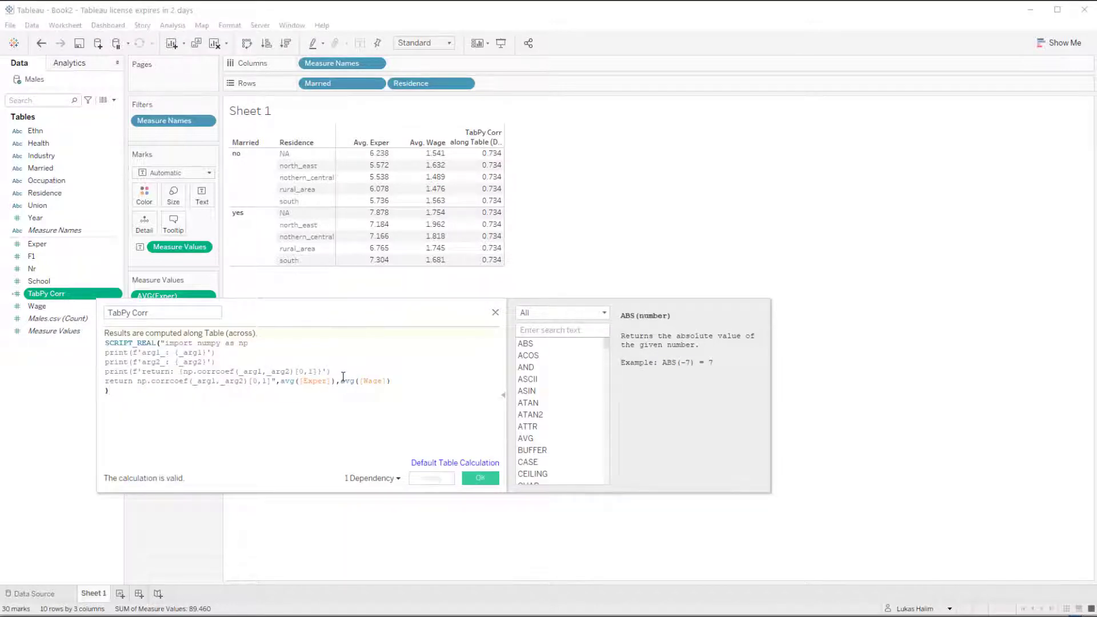
pyautogui.moveTo(342, 377); pyautogui.dragTo(271, 381)
pyautogui.hotkey('shift', 'Home')
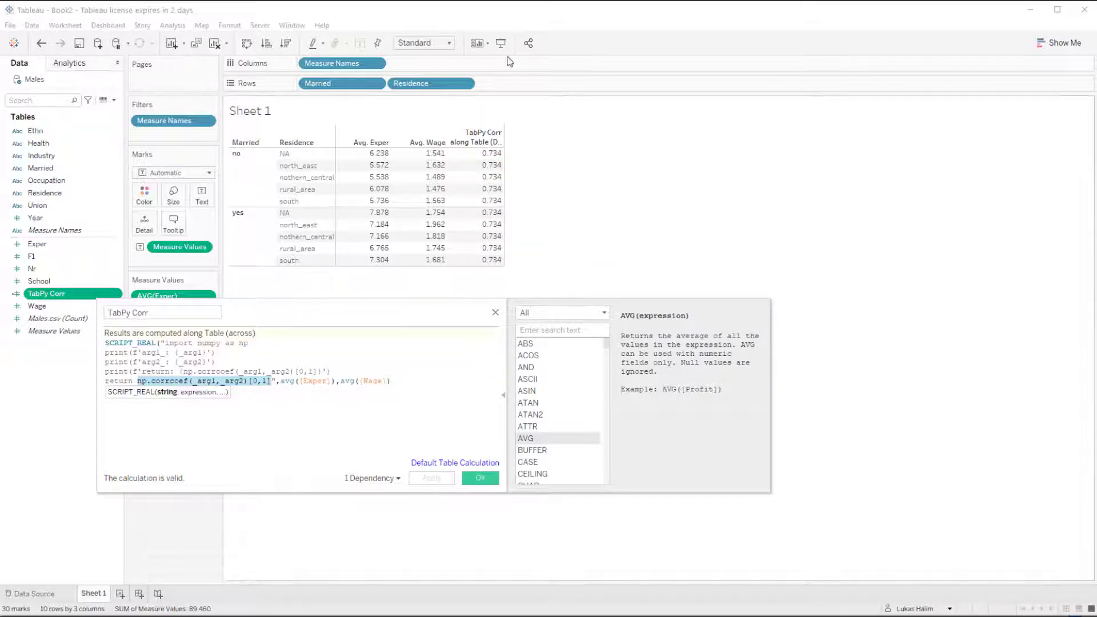
pyautogui.click(483, 479)
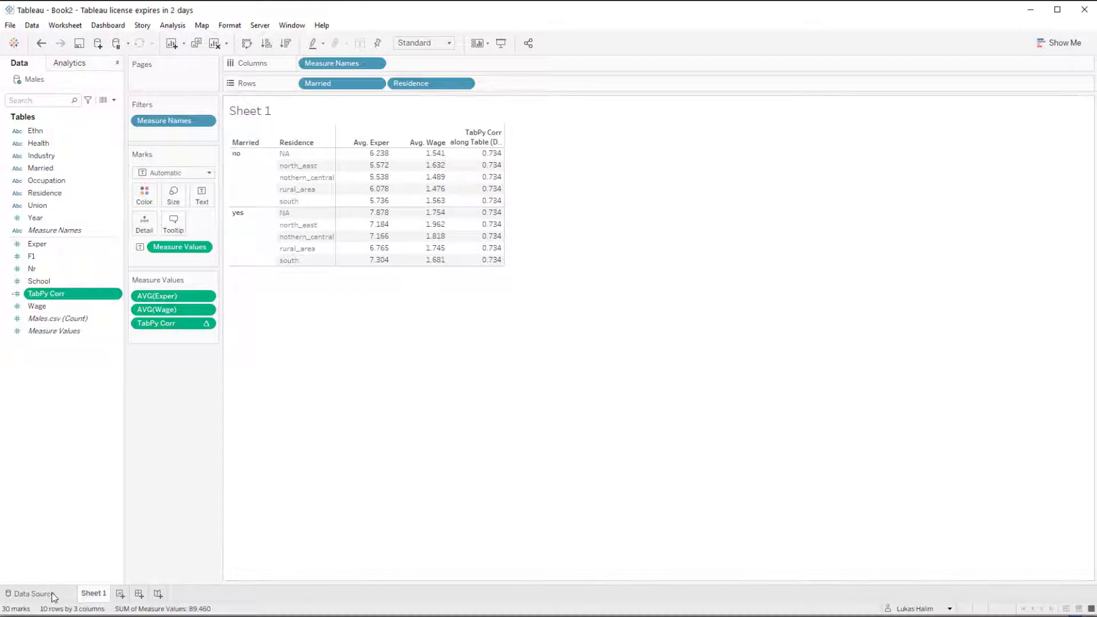
pyautogui.click(35, 594)
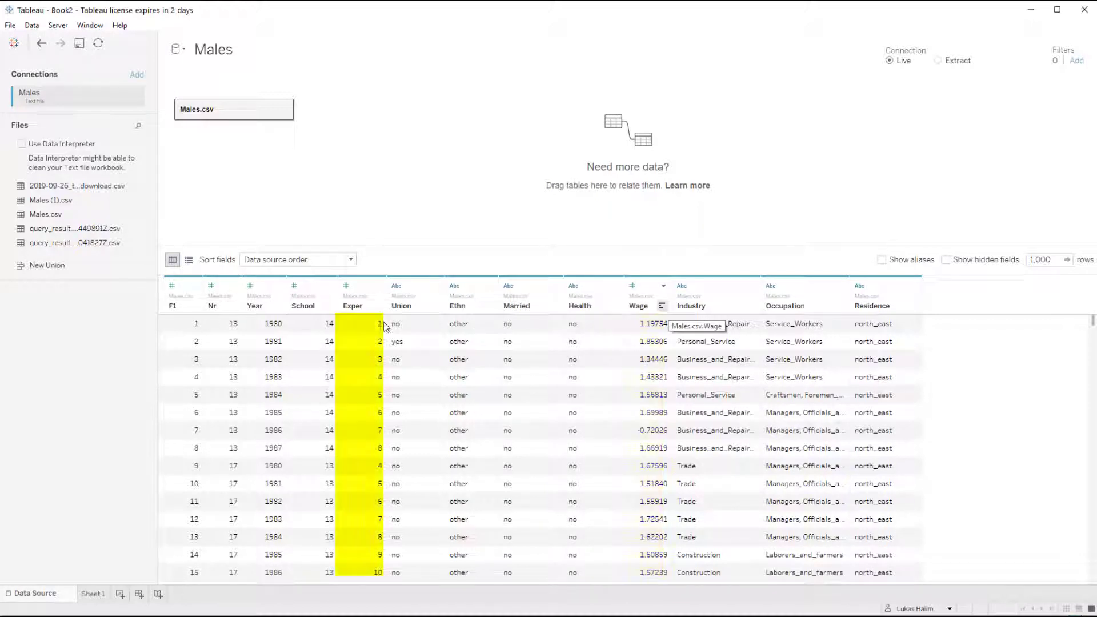
pyautogui.click(93, 594)
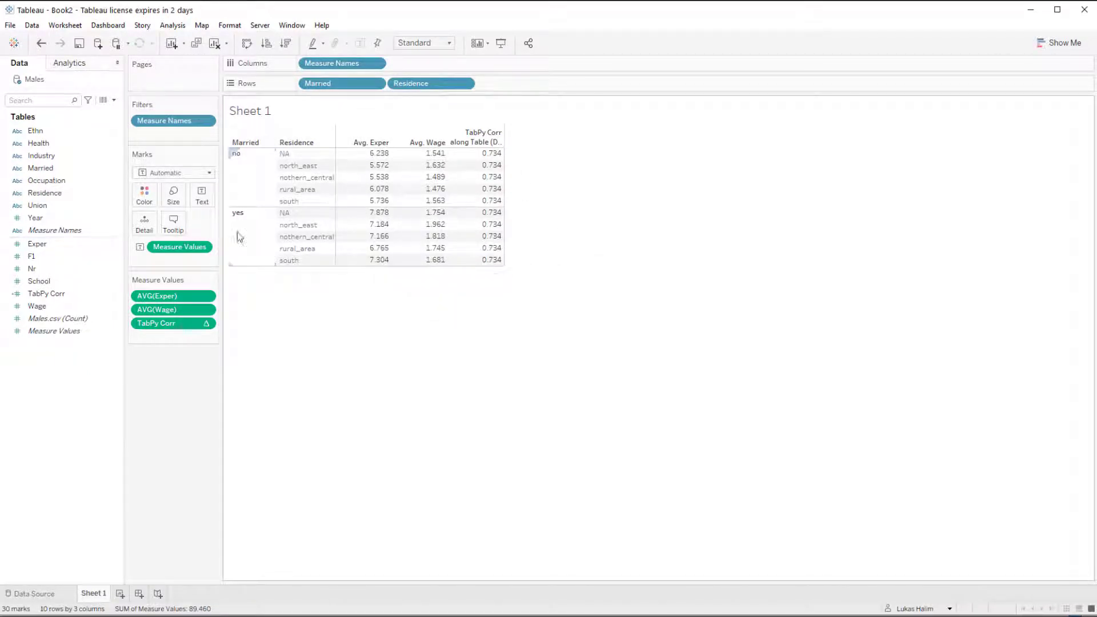
# Set TabPy Corr to compute along Pane (Down) within each Married group
pyautogui.click(207, 324)
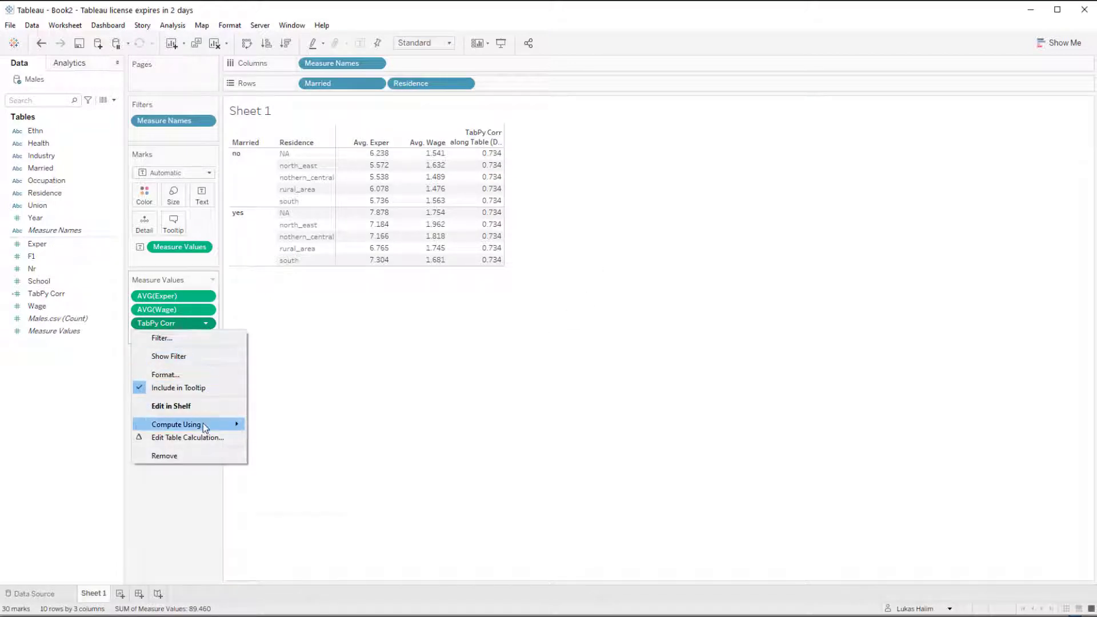
pyautogui.moveTo(203, 424)
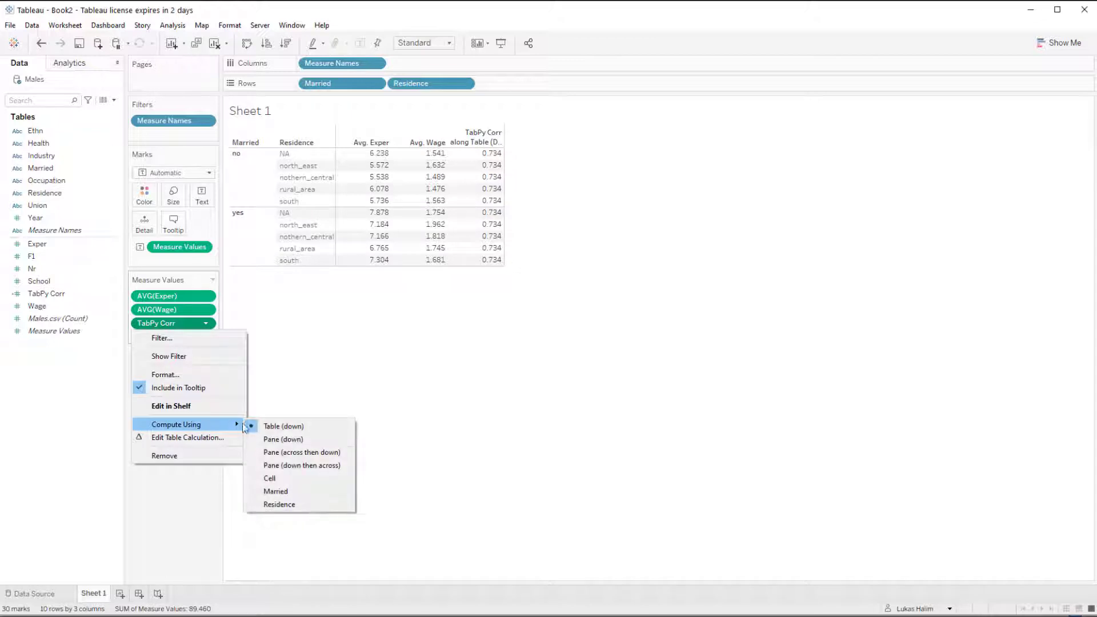
pyautogui.click(294, 438)
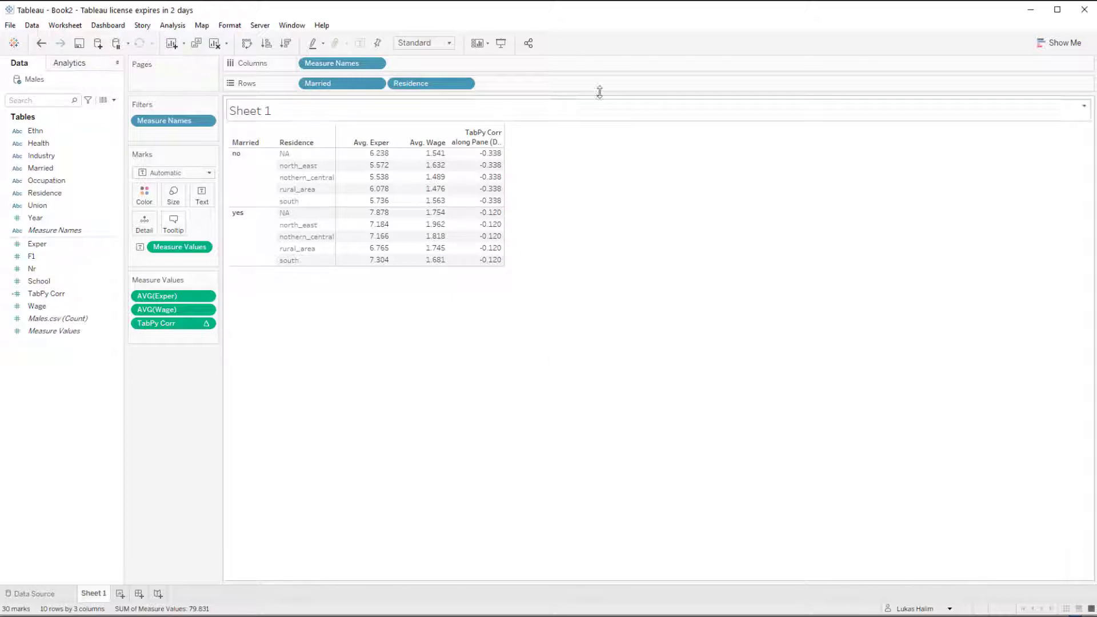
# Check the Married no rows (-0.338) and yes rows (-0.120) correlations
pyautogui.click(250, 172)
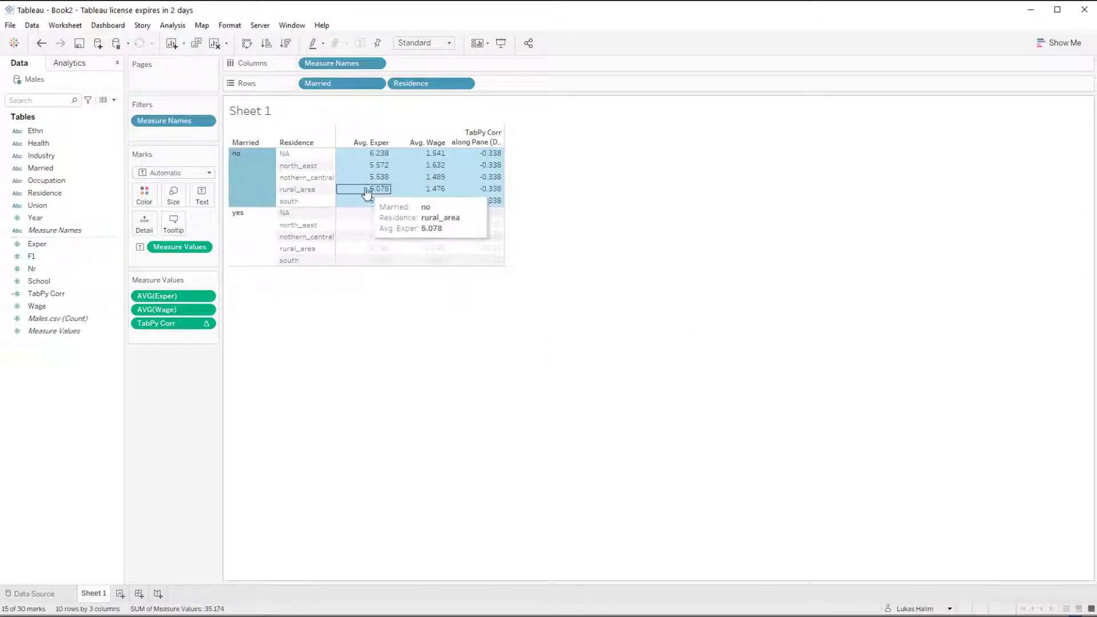
pyautogui.moveTo(364, 205)
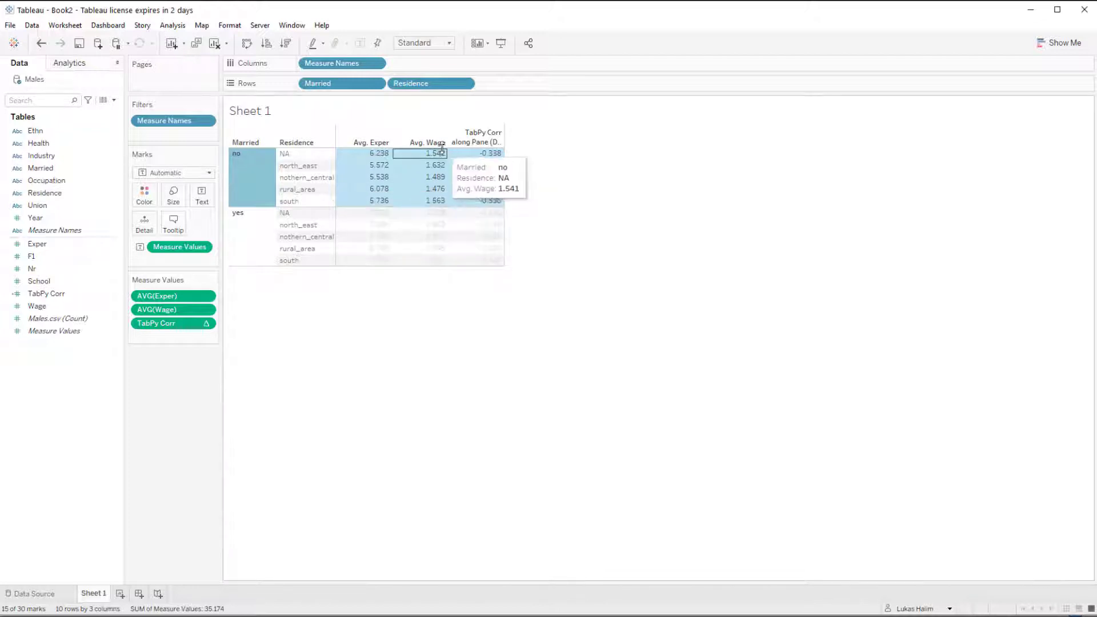
pyautogui.moveTo(440, 203)
pyautogui.click(607, 289)
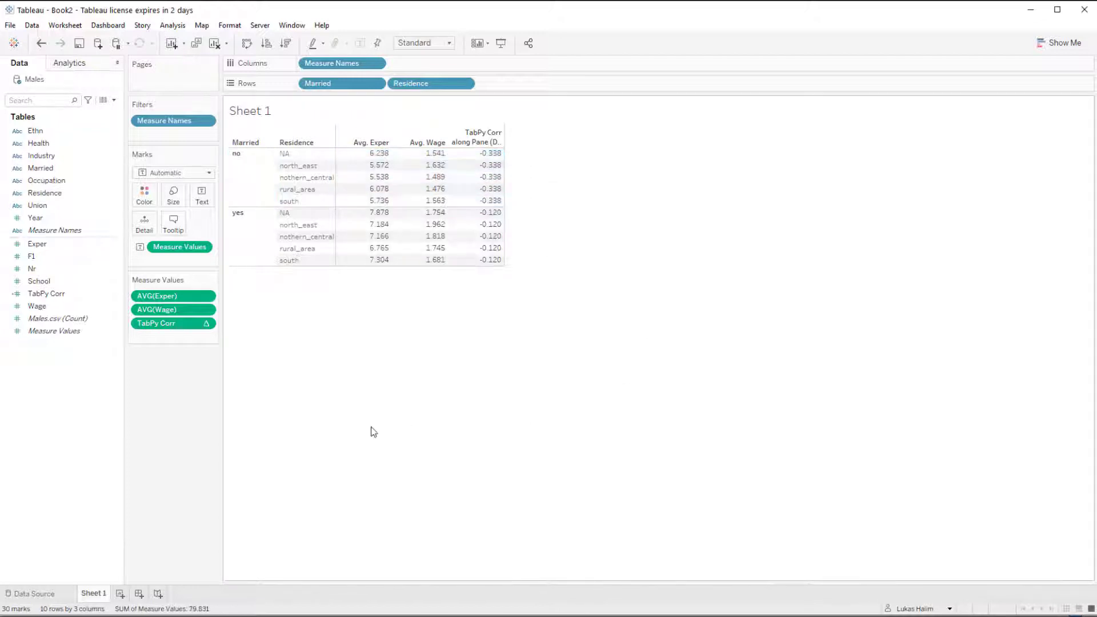
pyautogui.click(264, 239)
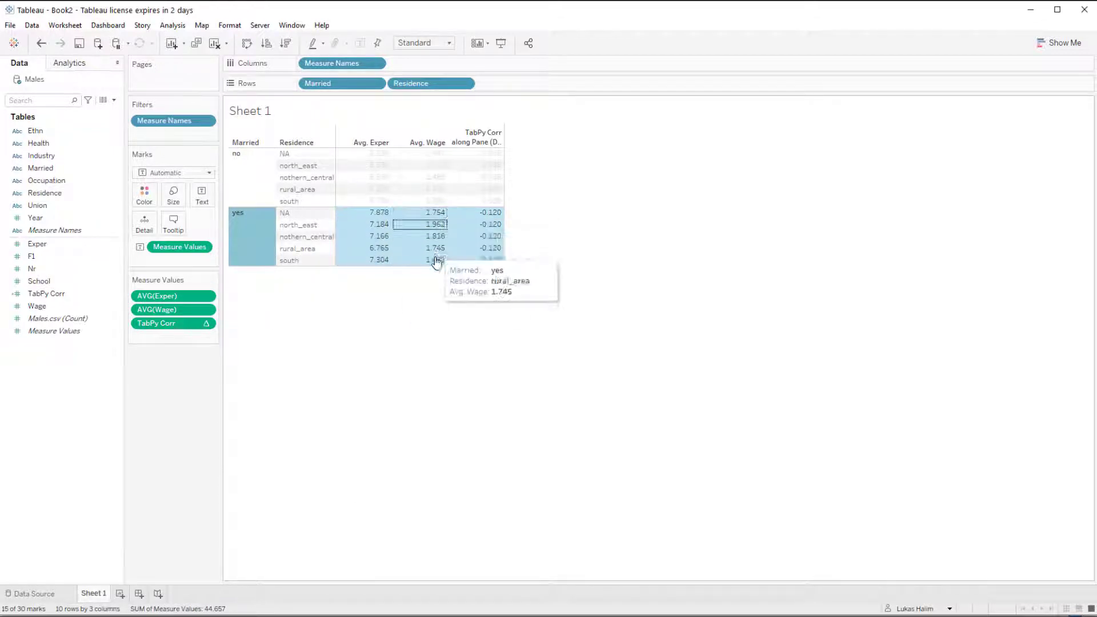
pyautogui.click(512, 327)
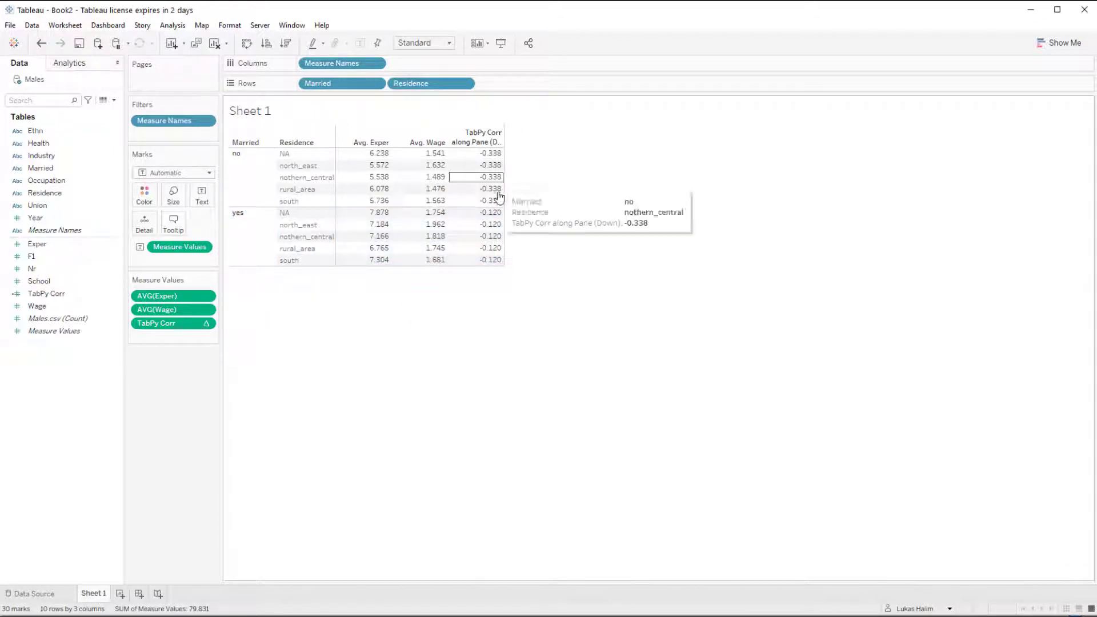
# Compare the console's arg1_/arg2_ arrays with the married rows' Exper and Wage values, returning -0.1201
pyautogui.hotkey('alt', 'Tab')
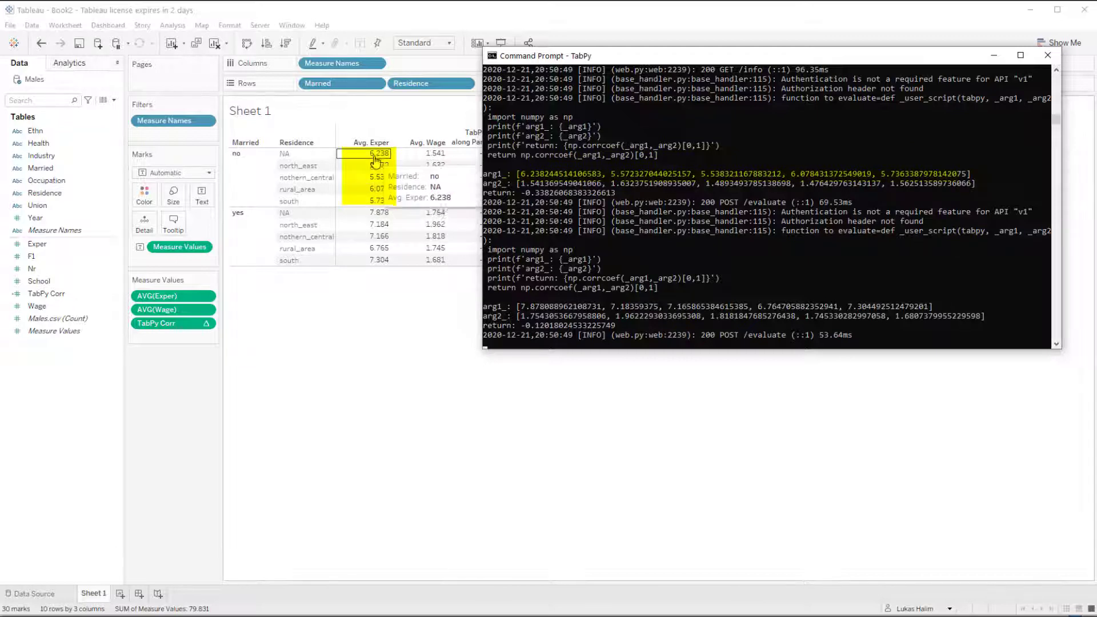
pyautogui.moveTo(375, 205)
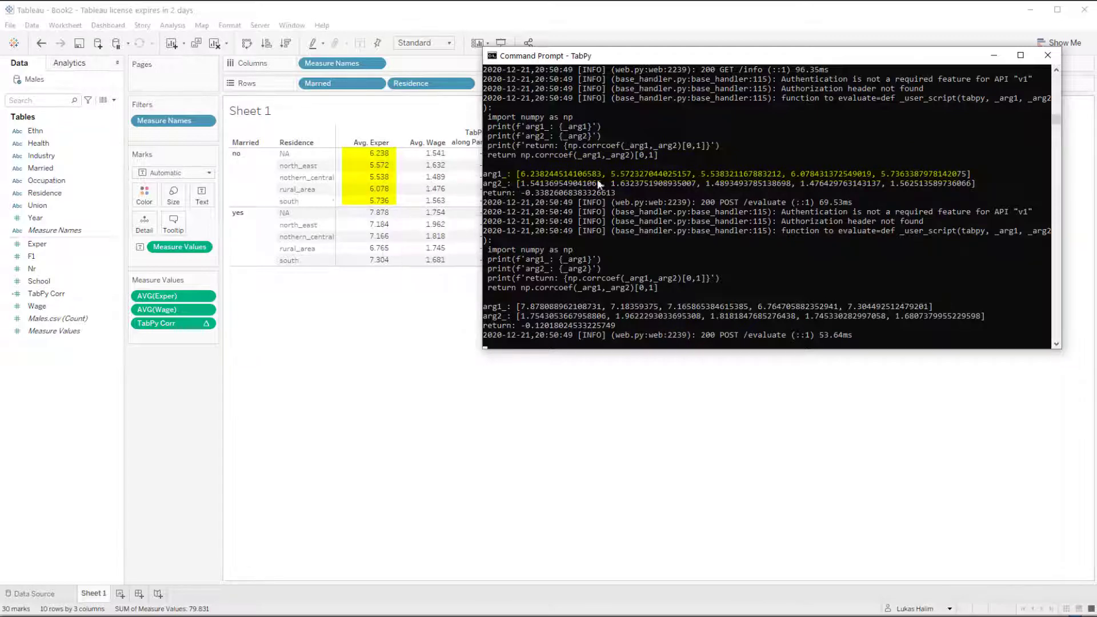
pyautogui.moveTo(422, 179)
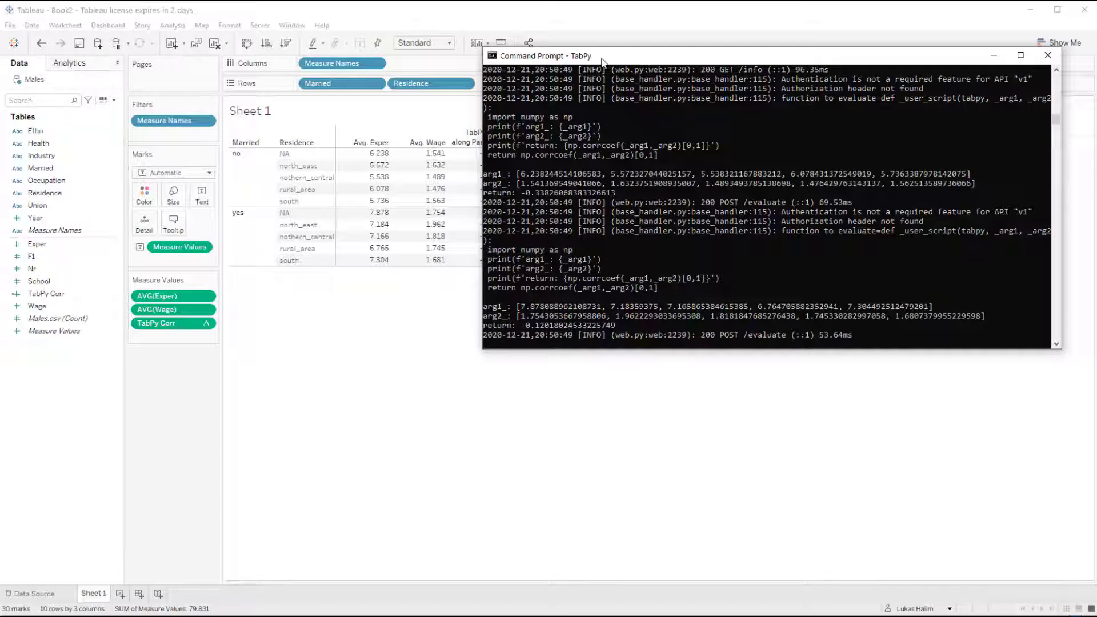
pyautogui.moveTo(603, 61); pyautogui.dragTo(646, 58)
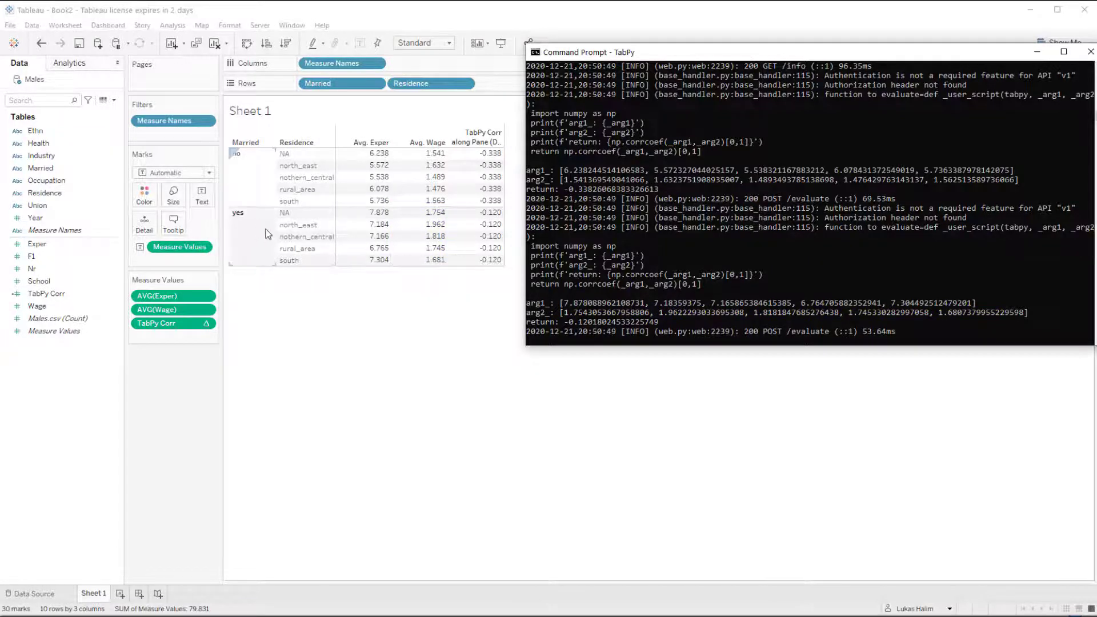
# Hide the TabPy console and review TabPy Corr's computation options without changing them
pyautogui.click(204, 337)
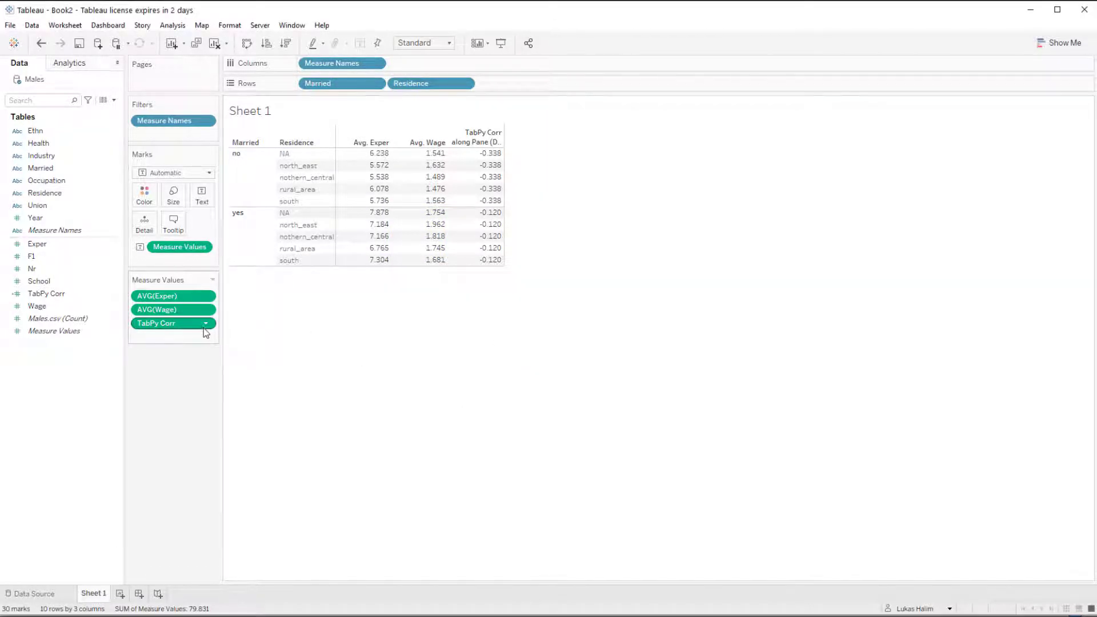
pyautogui.click(205, 326)
pyautogui.moveTo(183, 426)
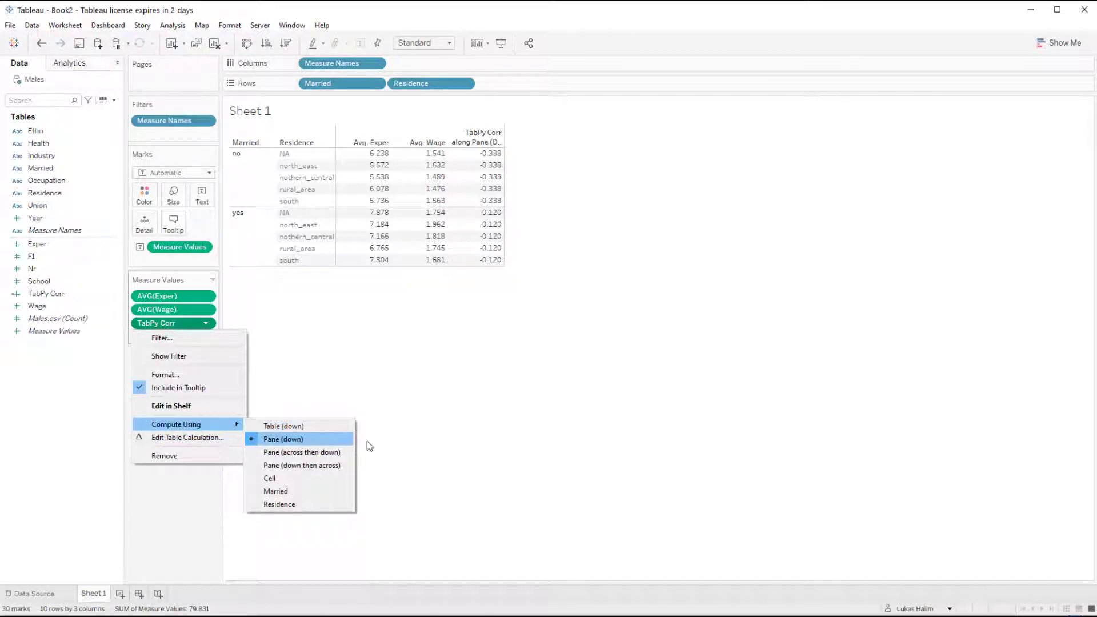
pyautogui.click(521, 369)
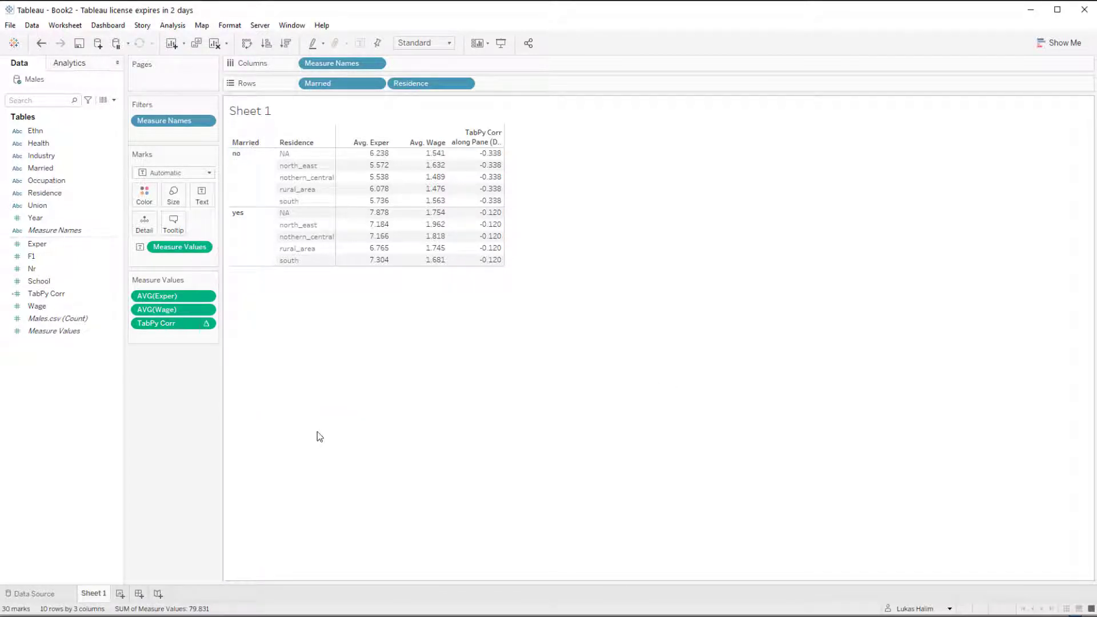
# Create a calculated field named 'Window Corr' starting with the WINDOW_CORR function
pyautogui.rightClick(62, 413)
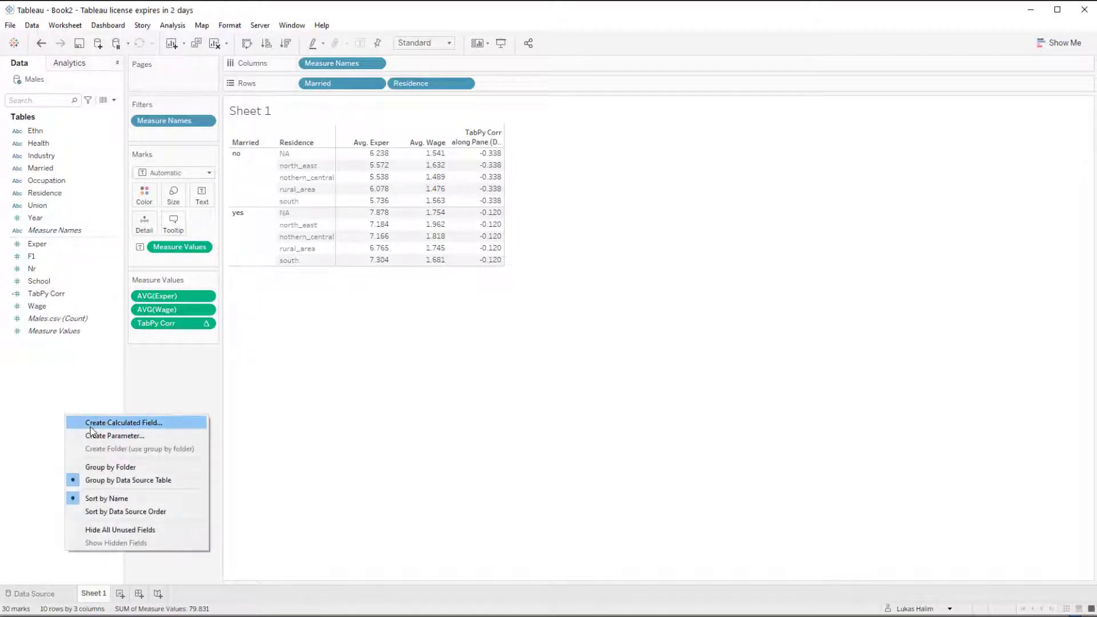
pyautogui.click(90, 425)
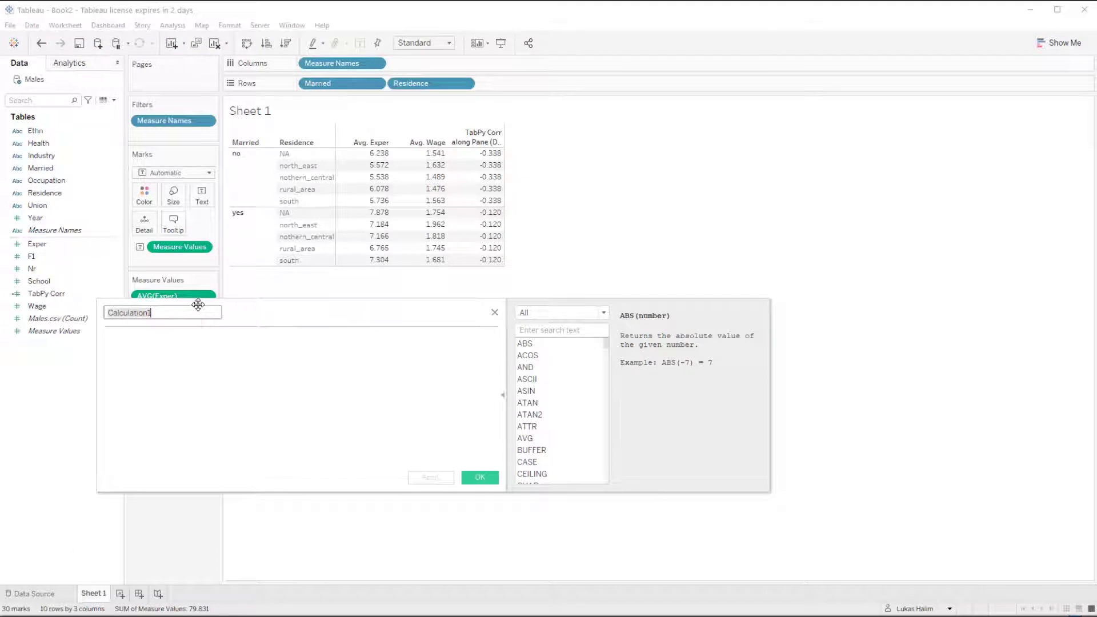
pyautogui.write('Window Corr')
pyautogui.press('Tab')
pyautogui.write('win')
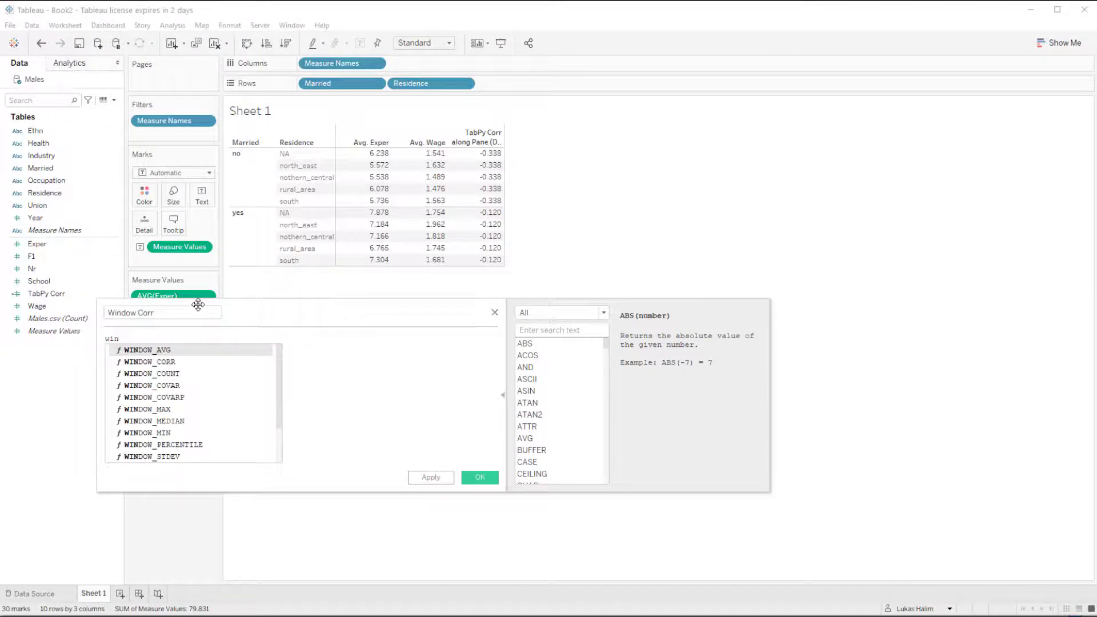
pyautogui.press('Down')
pyautogui.press('Return')
# Finish the formula WINDOW_CORR(AVG(Wage), AVG(Exper)), save it, and add Window Corr as a table column
pyautogui.write('aavg')
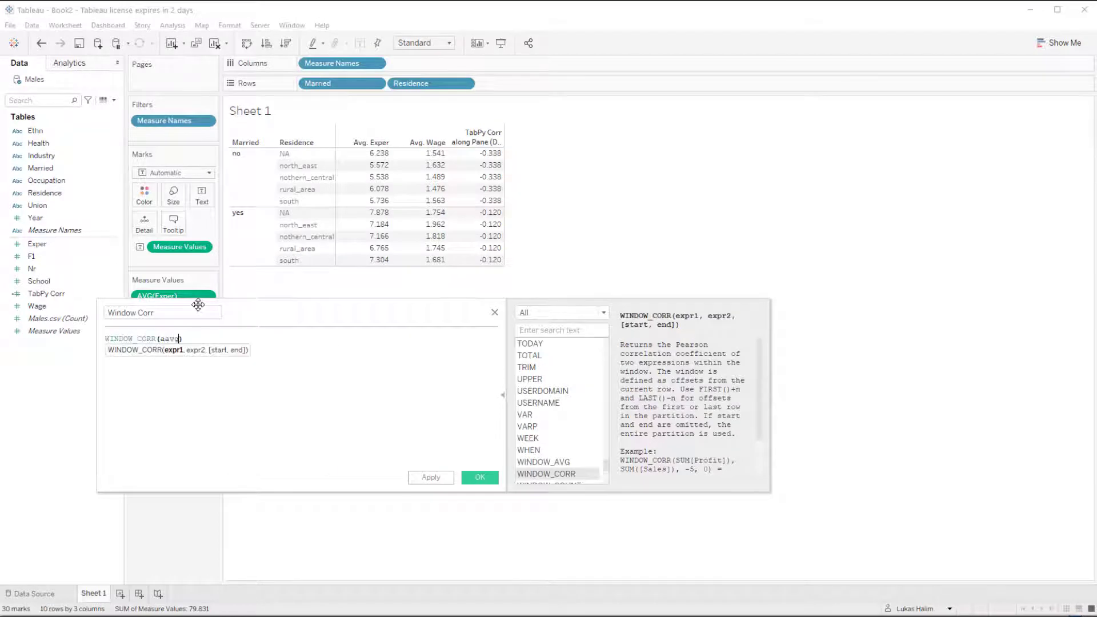
pyautogui.press('BackSpace')
pyautogui.write('vg(wage')
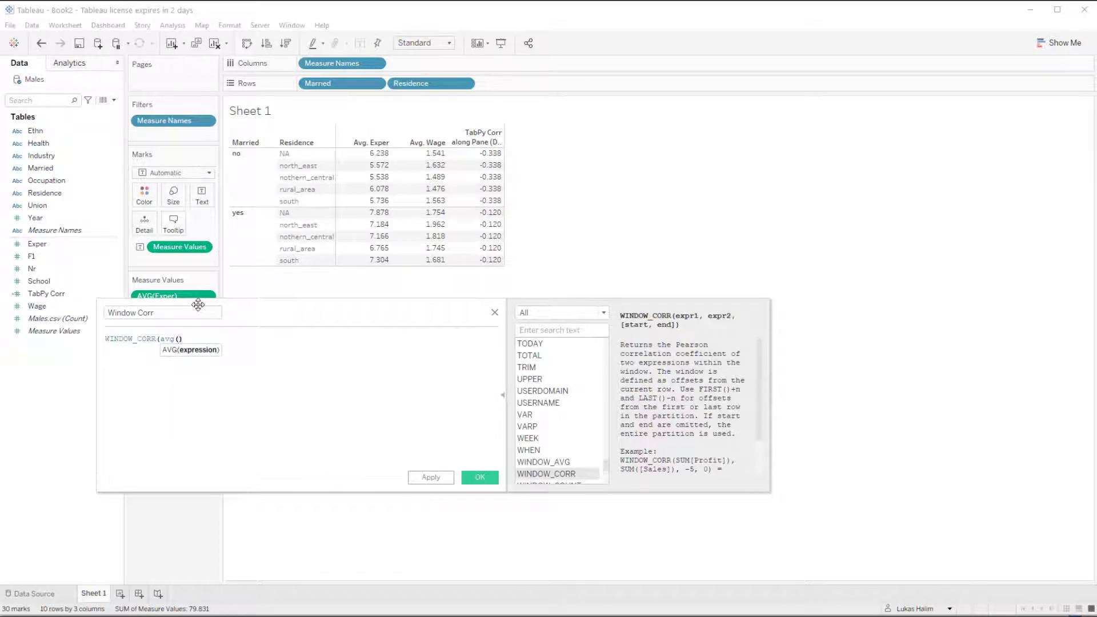
pyautogui.write('),')
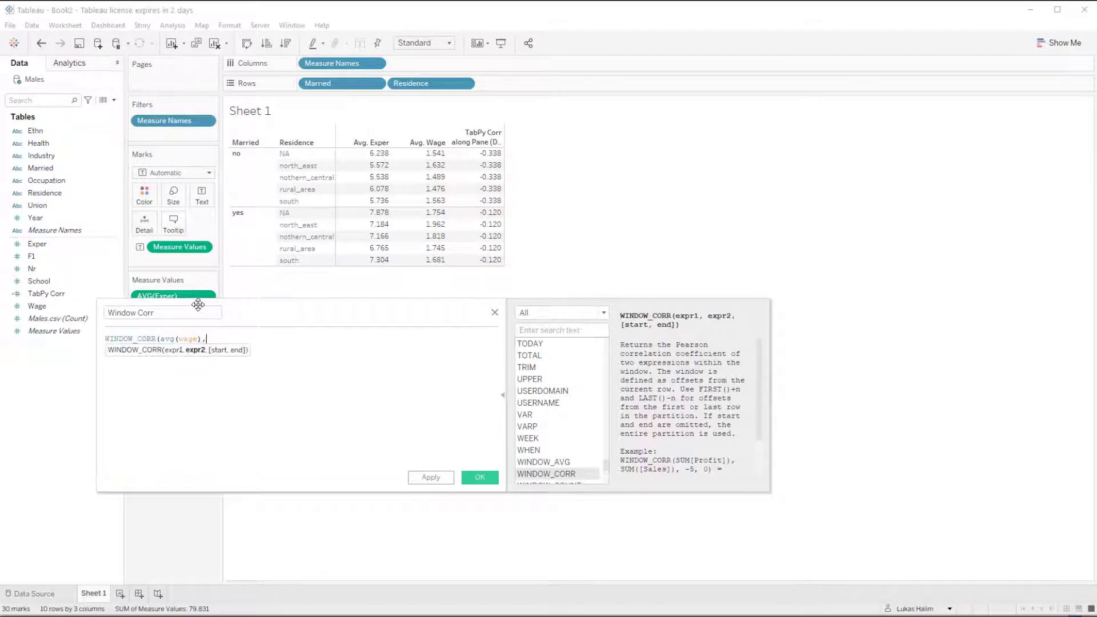
pyautogui.write('avg(exp')
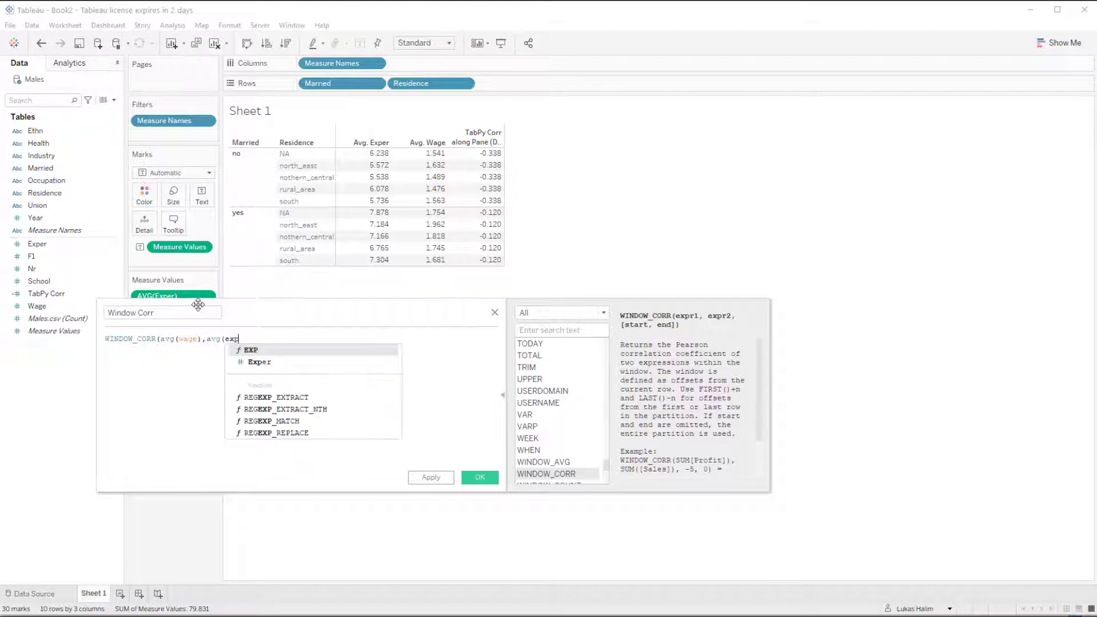
pyautogui.press('Down')
pyautogui.press('Return')
pyautogui.write('))')
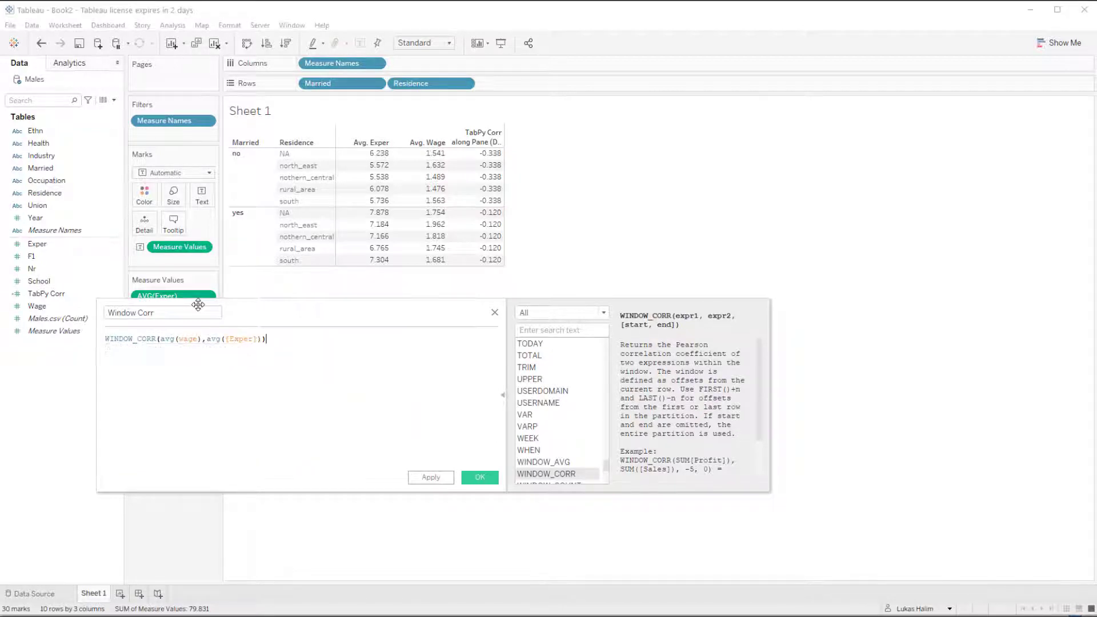
pyautogui.click(478, 477)
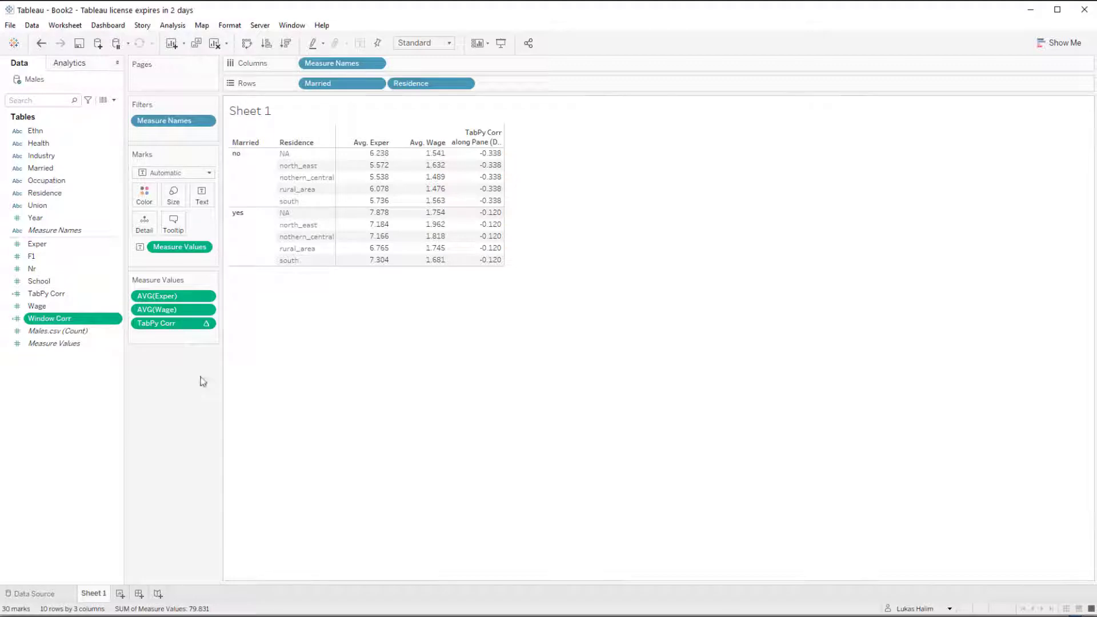
pyautogui.doubleClick(73, 324)
pyautogui.click(205, 336)
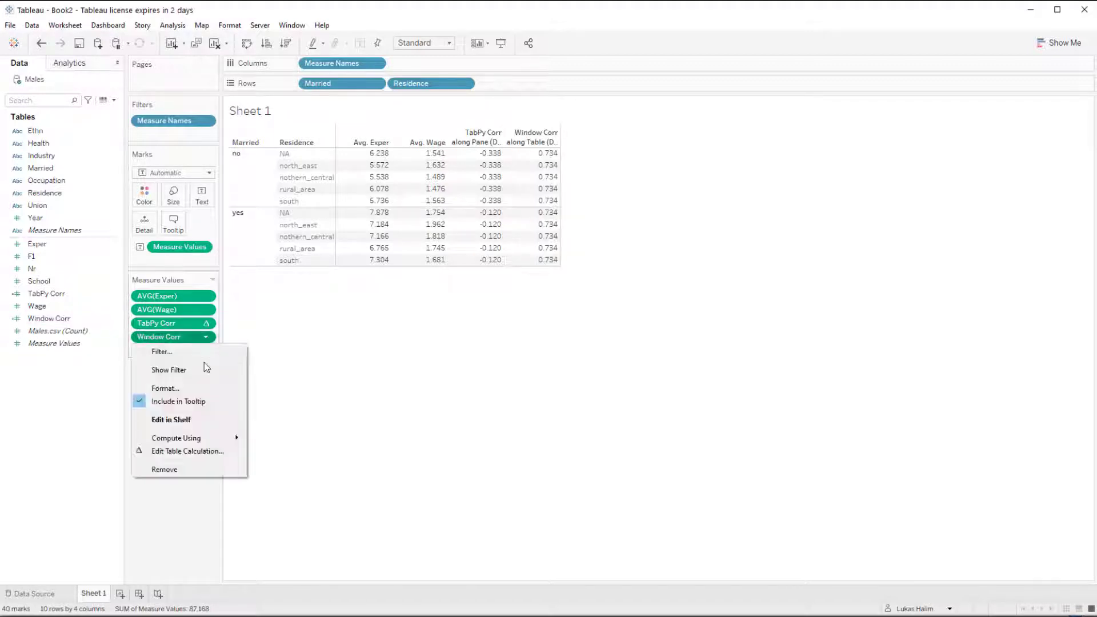
# Compute Window Corr along Pane (Down) so it matches TabPy Corr at -0.338 and -0.120
pyautogui.moveTo(215, 445)
pyautogui.click(309, 452)
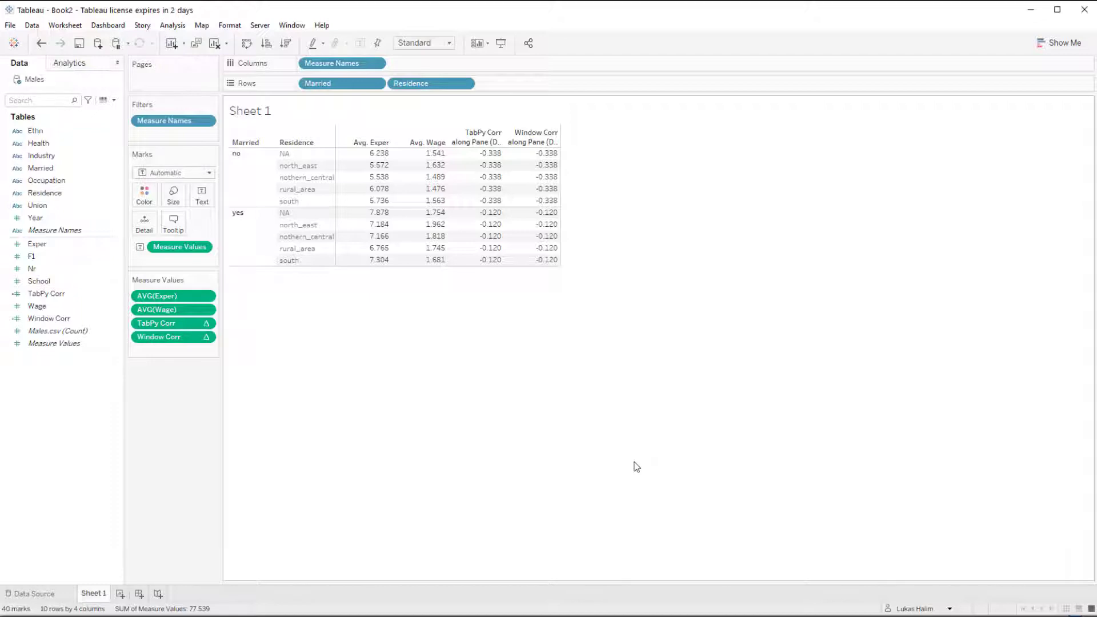
# Add a blank Sheet 2 and scroll the blog to the Two-sample T-Test Disaggregated Data example
pyautogui.click(120, 594)
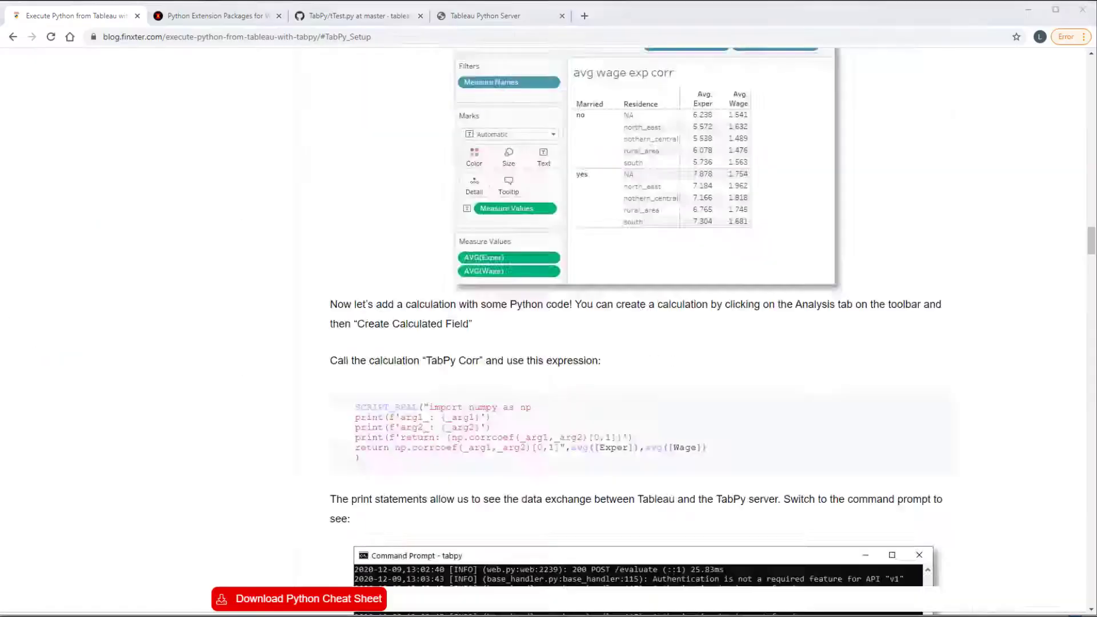
pyautogui.scroll(-18, 354, 308)
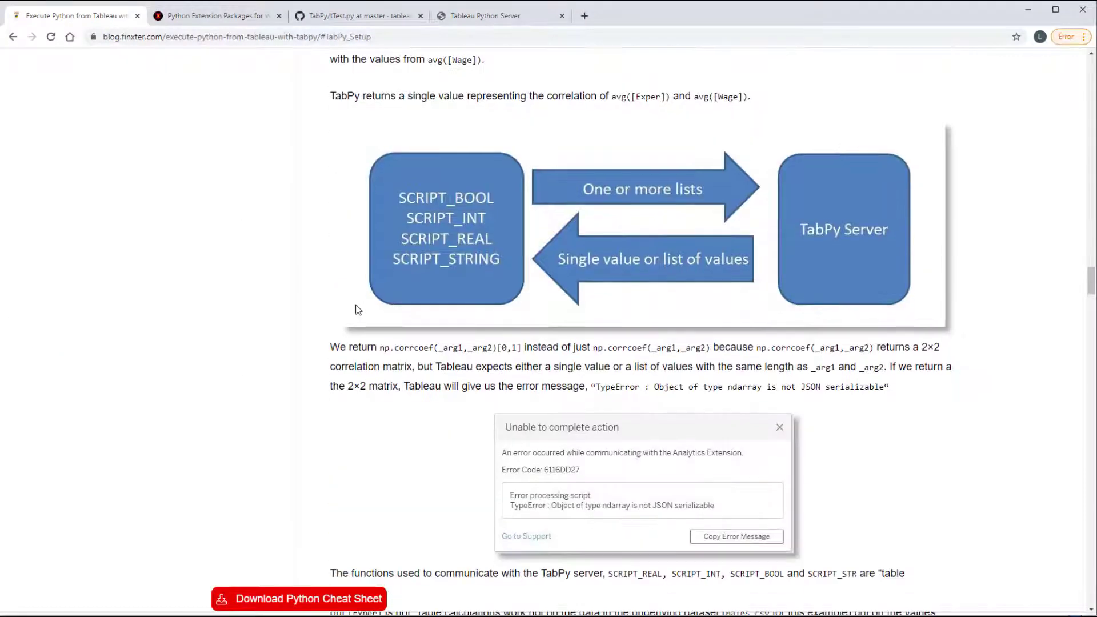
pyautogui.scroll(-12, 349, 302)
pyautogui.scroll(2, 349, 303)
pyautogui.scroll(-15, 348, 303)
pyautogui.scroll(-10, 343, 301)
pyautogui.scroll(1, 337, 303)
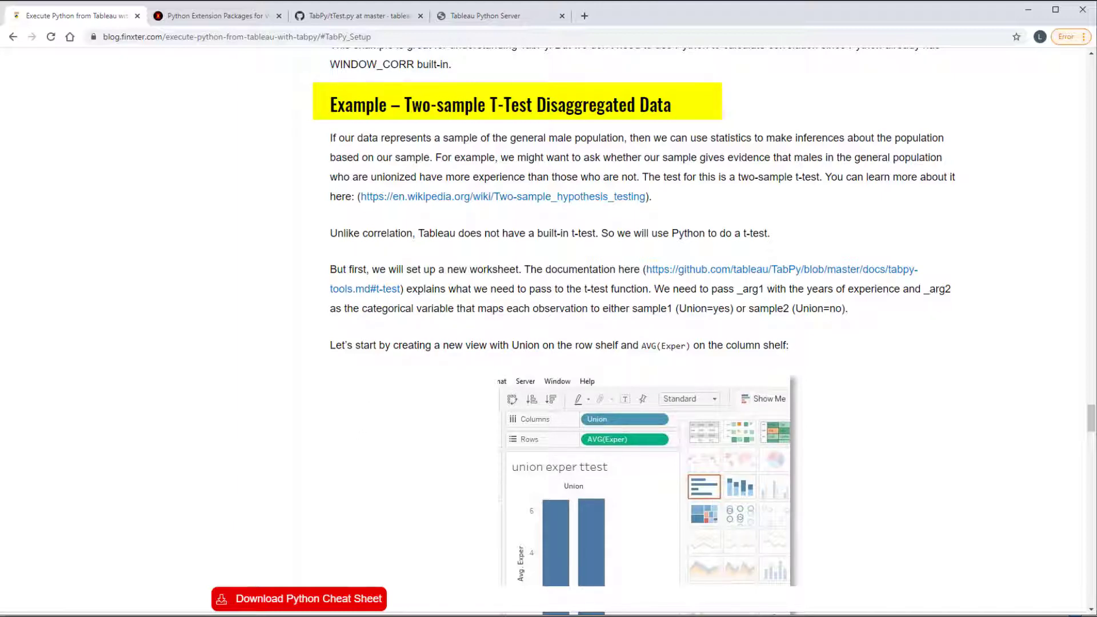
# Put Union on Columns and Exper on Rows in Sheet 2, showing Exper as an average
pyautogui.click(491, 574)
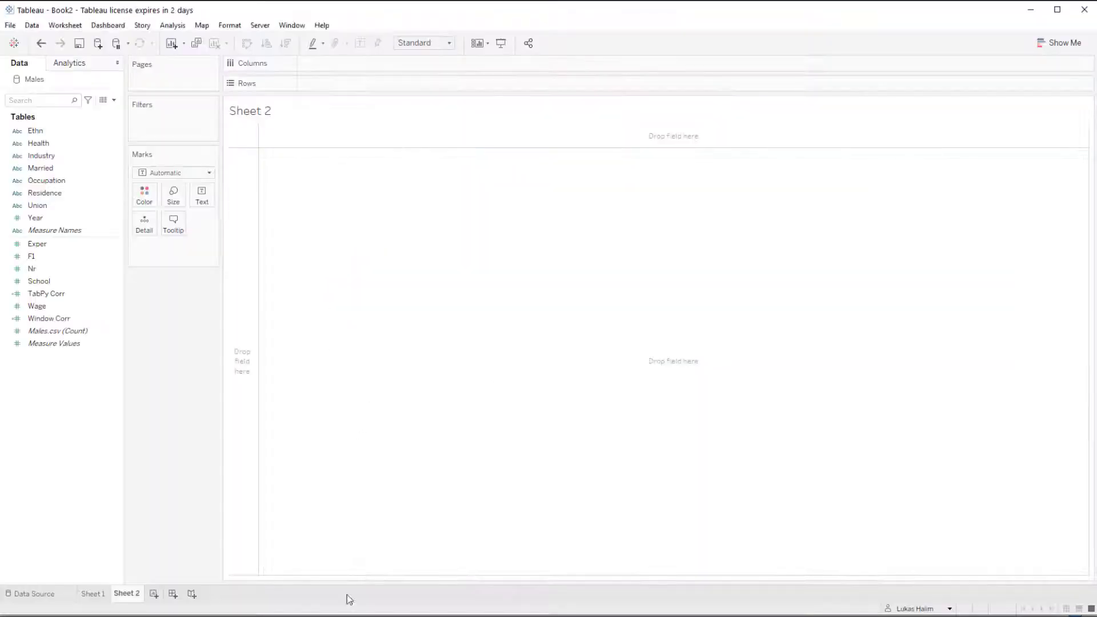
pyautogui.click(52, 205)
pyautogui.moveTo(275, 124); pyautogui.dragTo(352, 65)
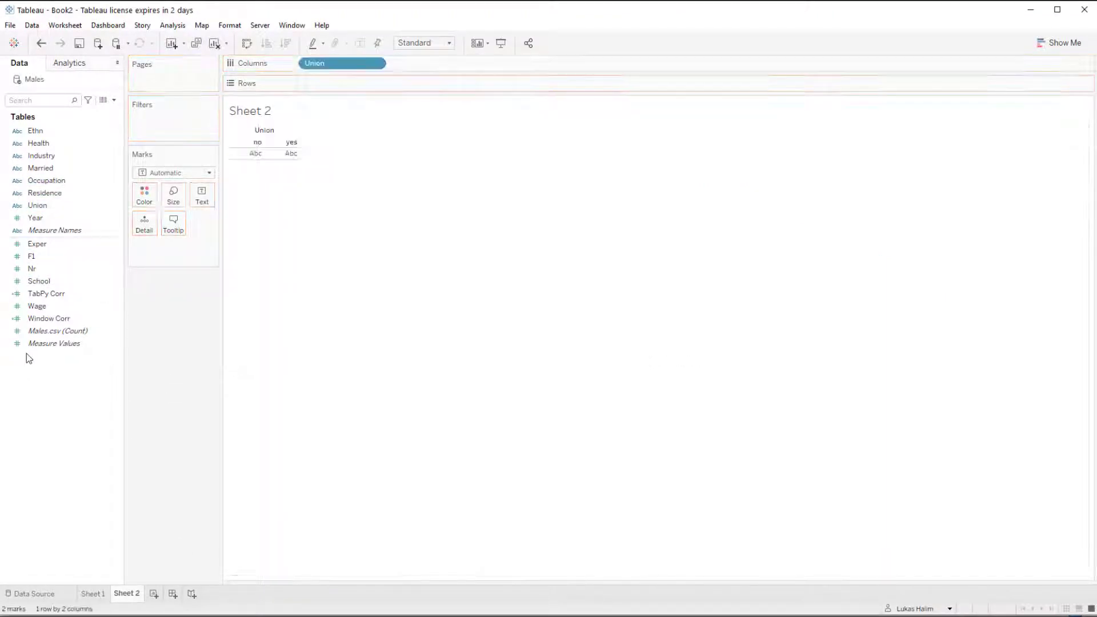
pyautogui.moveTo(57, 246); pyautogui.dragTo(373, 80)
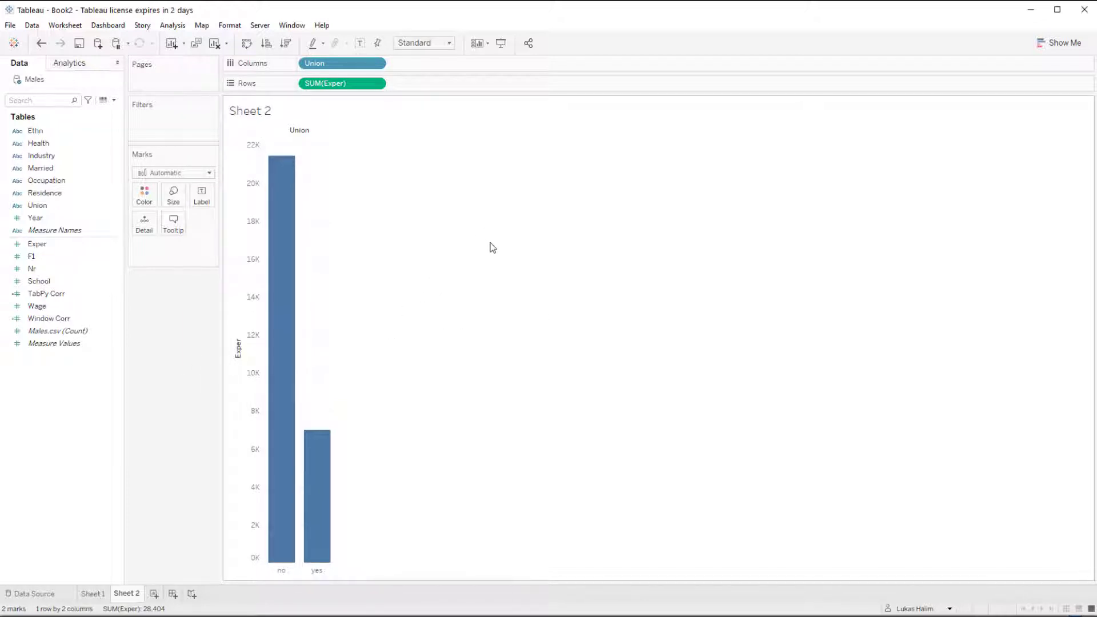
pyautogui.click(375, 83)
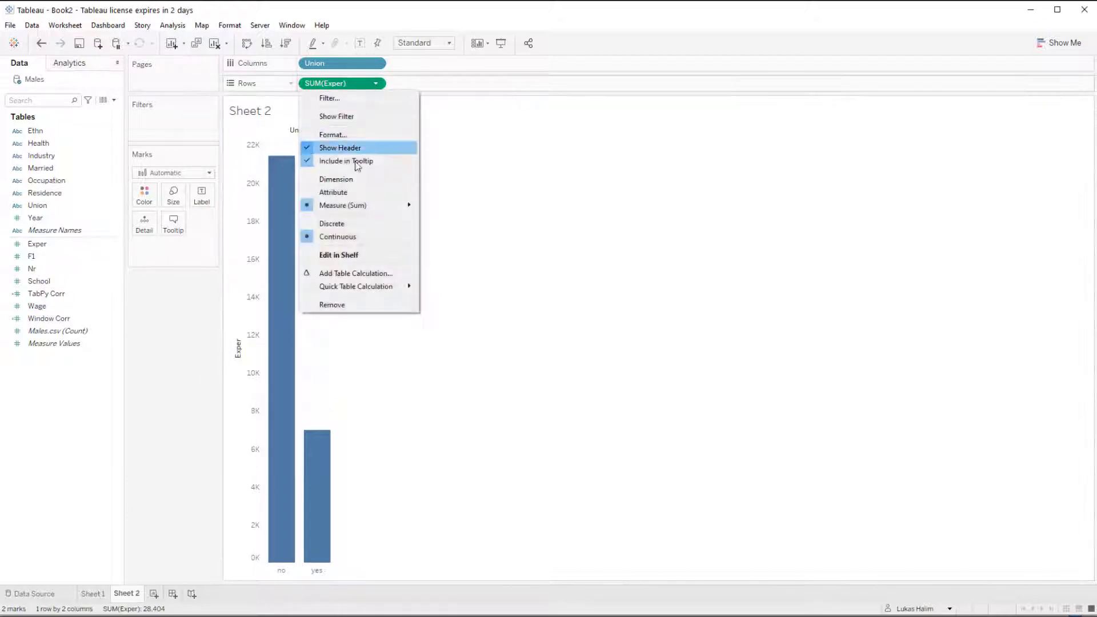
pyautogui.moveTo(367, 209)
pyautogui.click(448, 220)
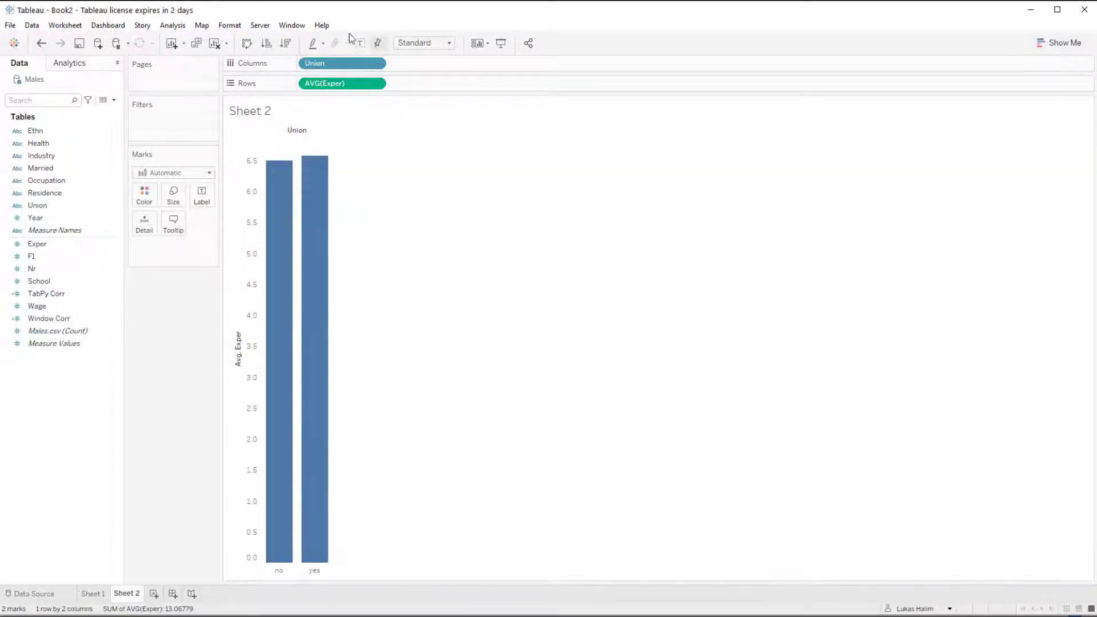
pyautogui.click(179, 26)
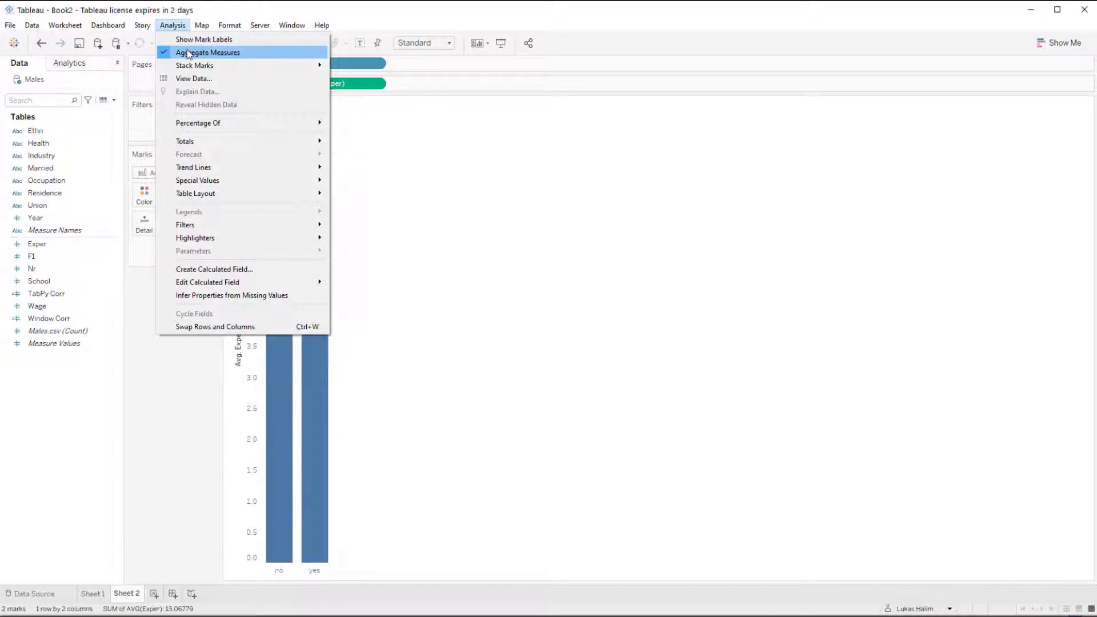
# Turn off Aggregate Measures so Sheet 2 plots each Exper value as a circle per Union group
pyautogui.click(197, 511)
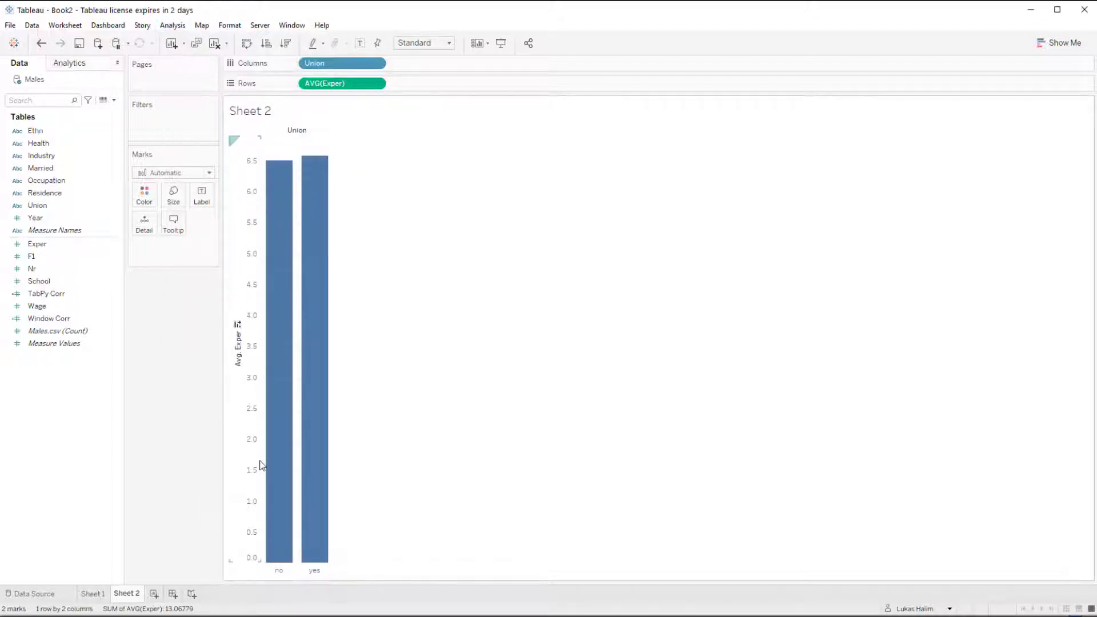
pyautogui.moveTo(274, 459)
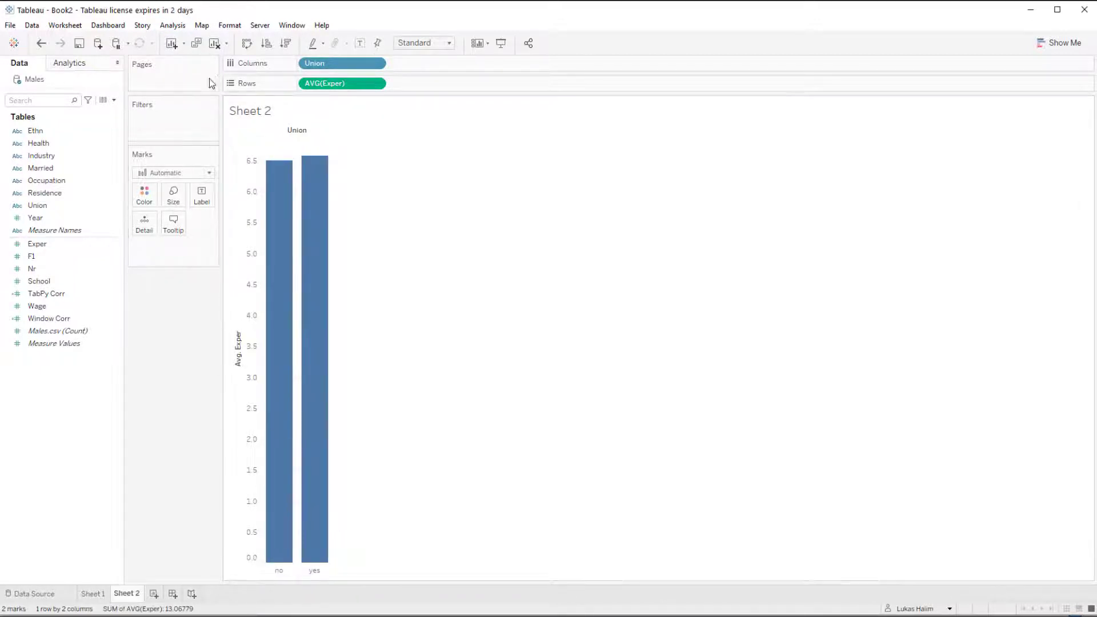
pyautogui.click(185, 30)
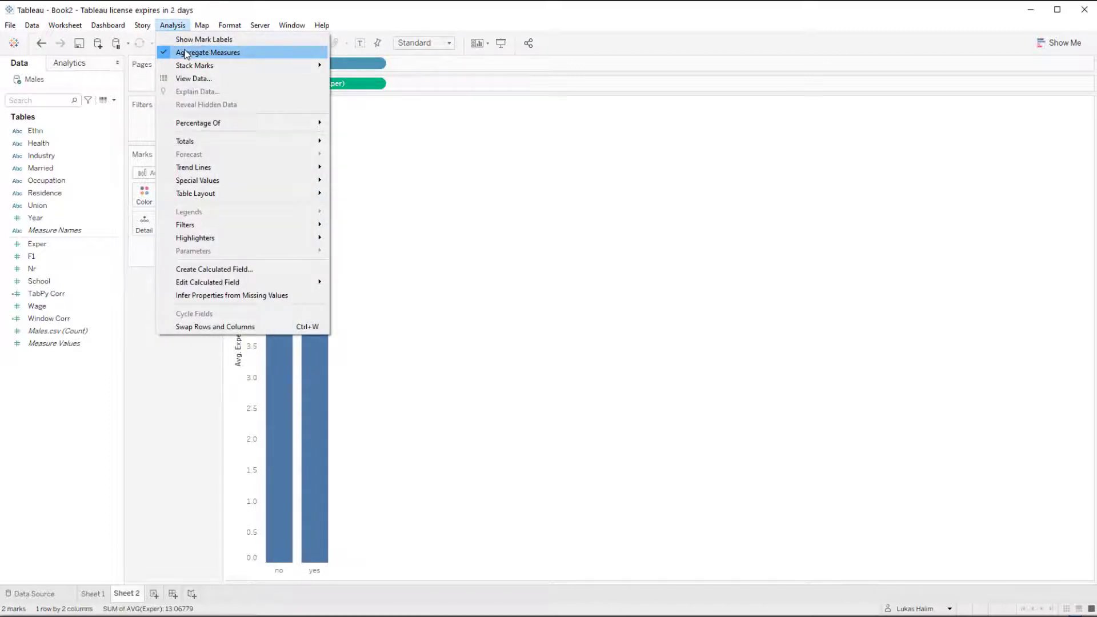
pyautogui.click(181, 49)
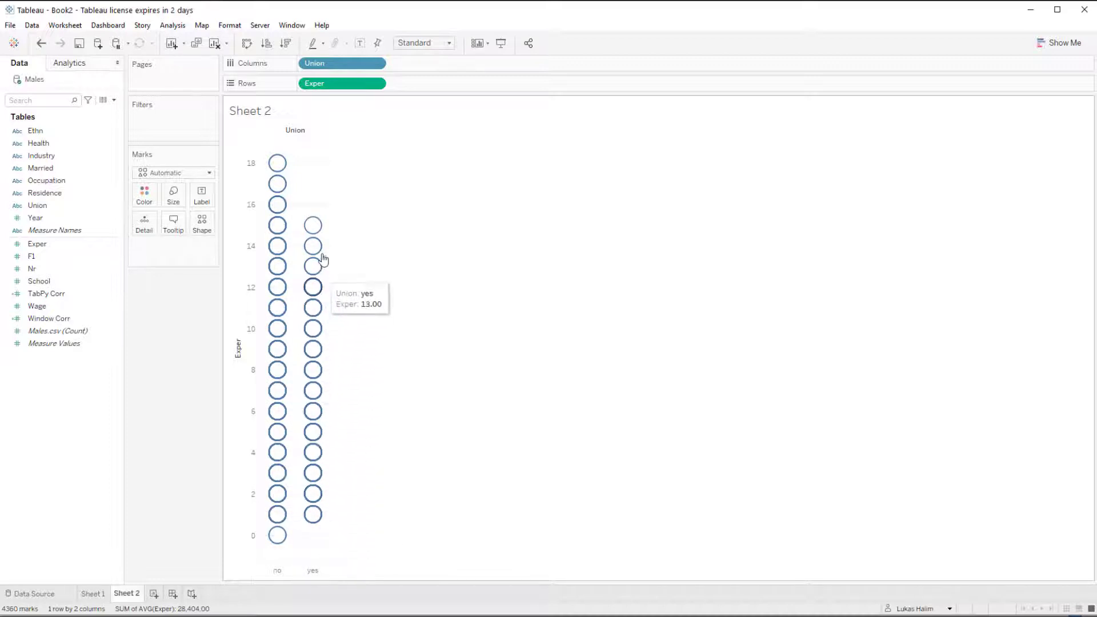
pyautogui.moveTo(276, 230)
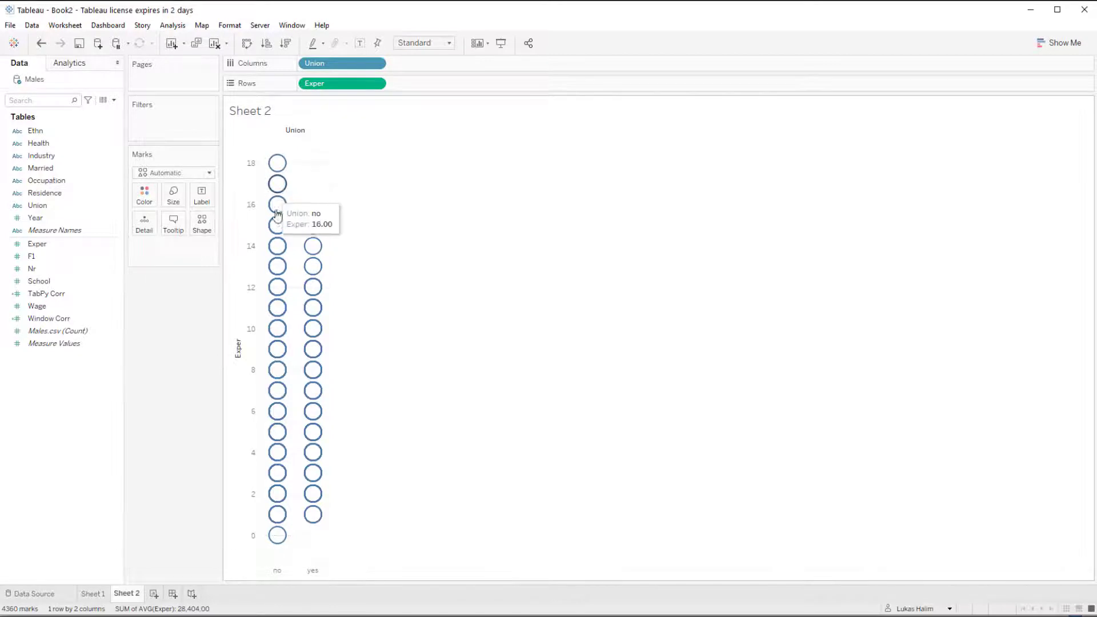
pyautogui.click(180, 30)
pyautogui.click(168, 420)
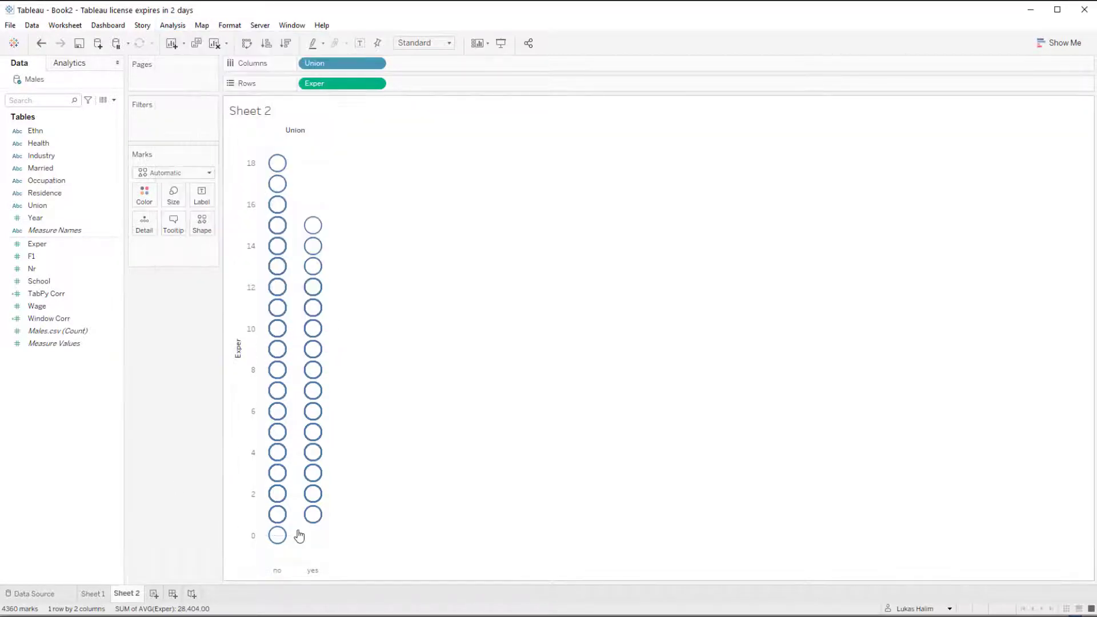
pyautogui.hotkey('alt', 'Tab')
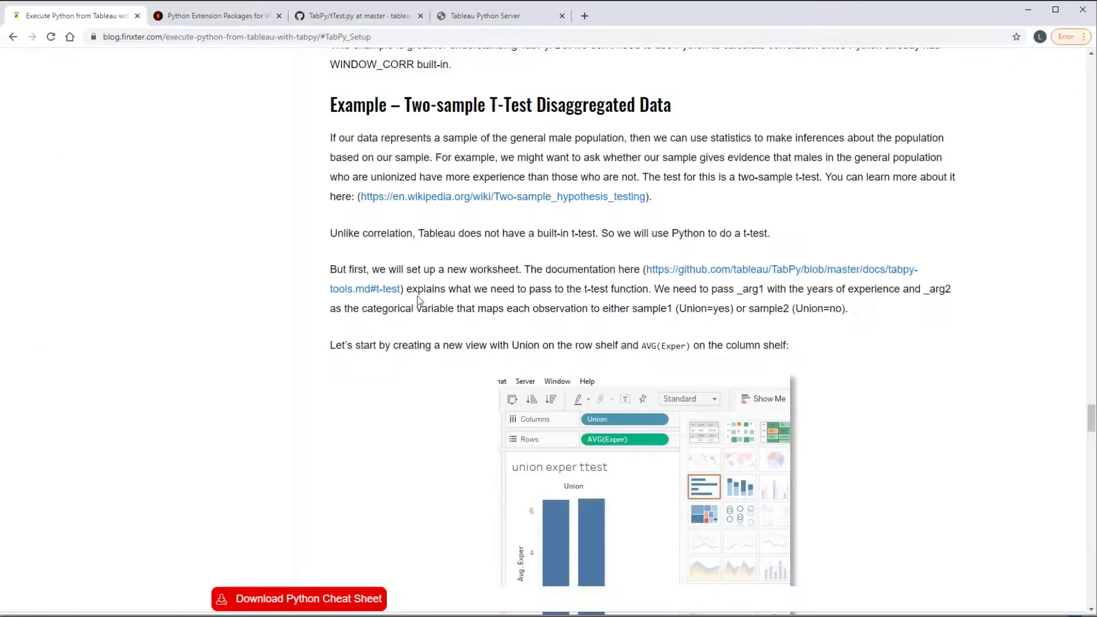
# Scroll the blog to the tabpy-deploy-models command and copy it
pyautogui.scroll(-7, 415, 292)
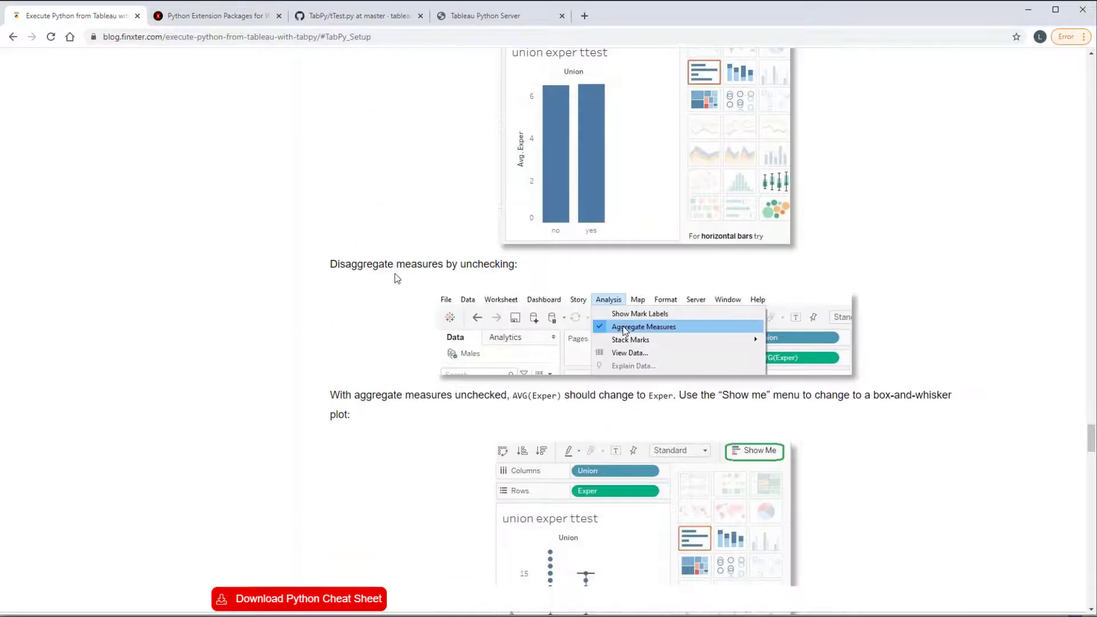
pyautogui.scroll(-10, 397, 278)
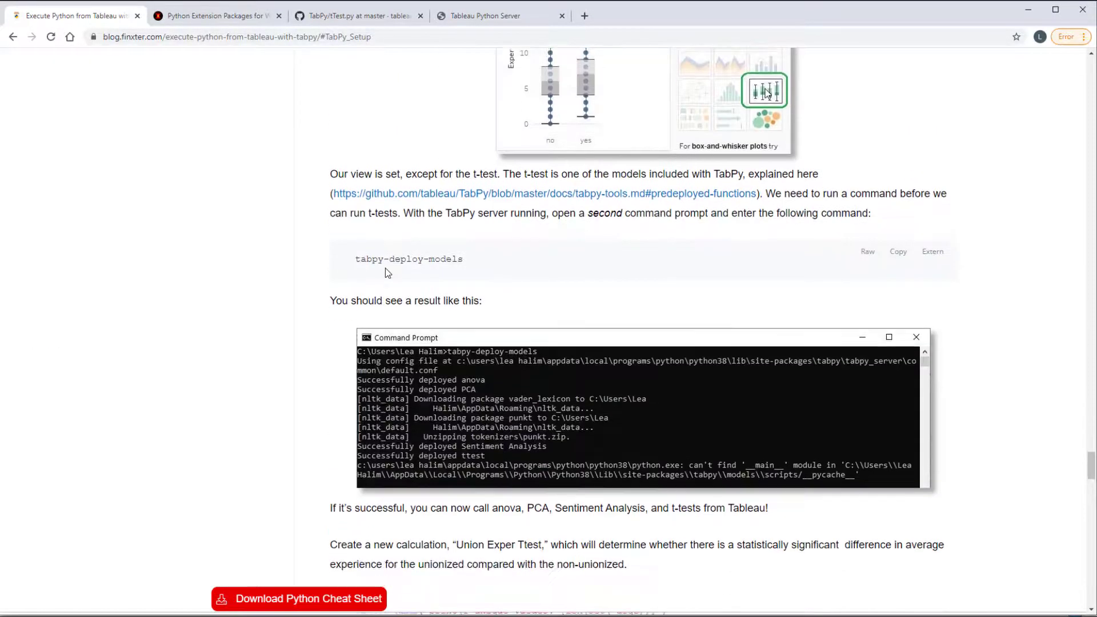
pyautogui.scroll(-2, 382, 265)
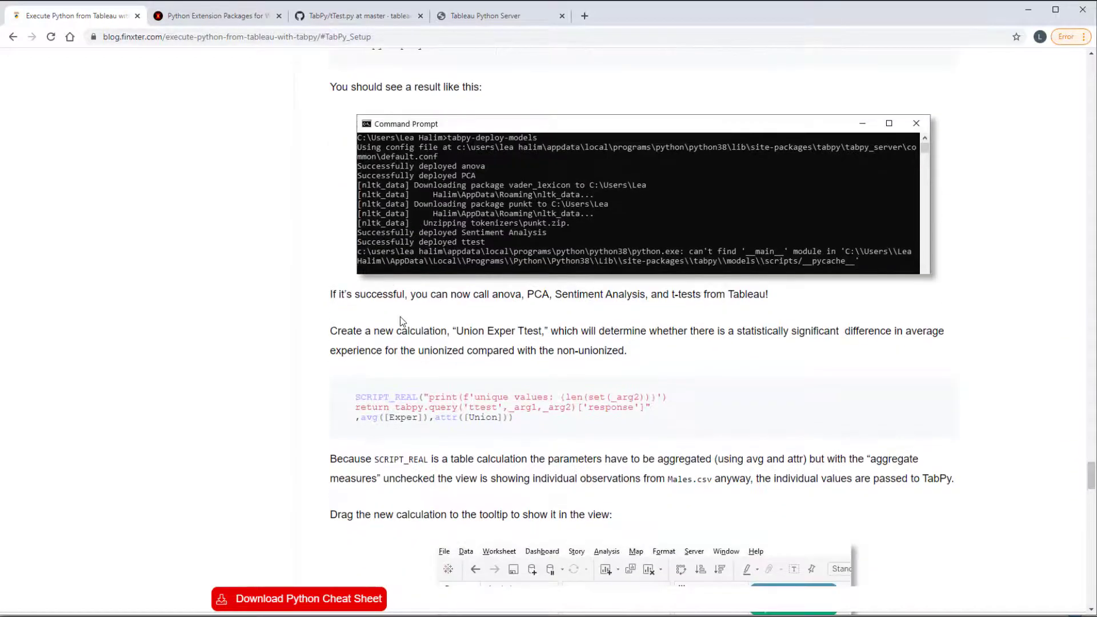
pyautogui.scroll(1, 479, 172)
pyautogui.moveTo(465, 165); pyautogui.dragTo(349, 168)
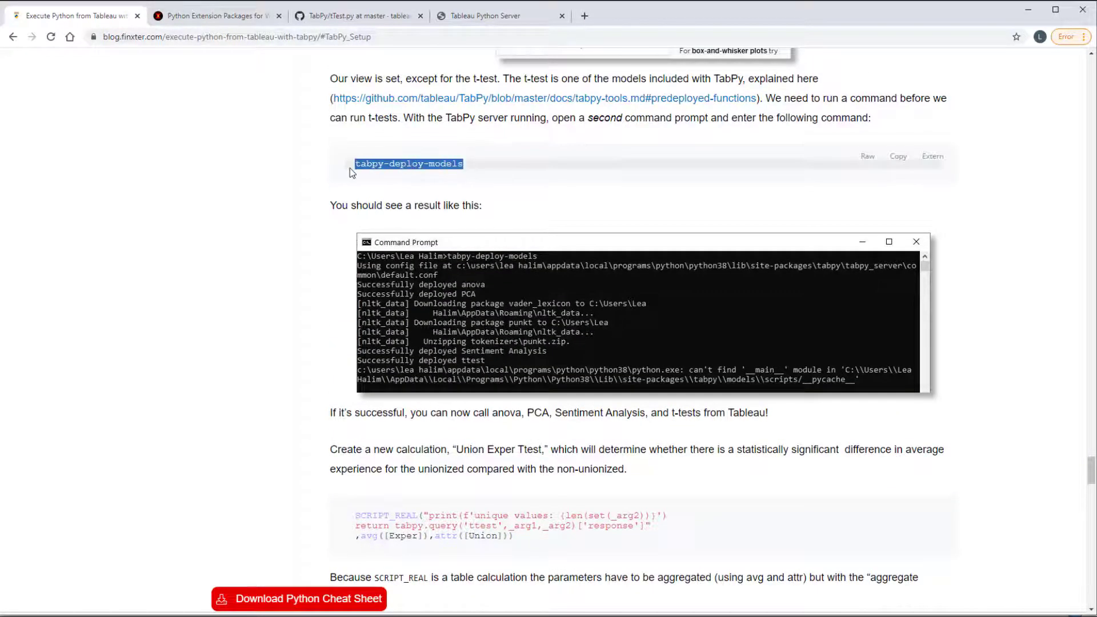
pyautogui.rightClick(397, 160)
pyautogui.click(388, 169)
# Run tabpy-deploy-models in a second Command Prompt to deploy anova, PCA, Sentiment Analysis and ttest
pyautogui.hotkey('alt', 'Tab')
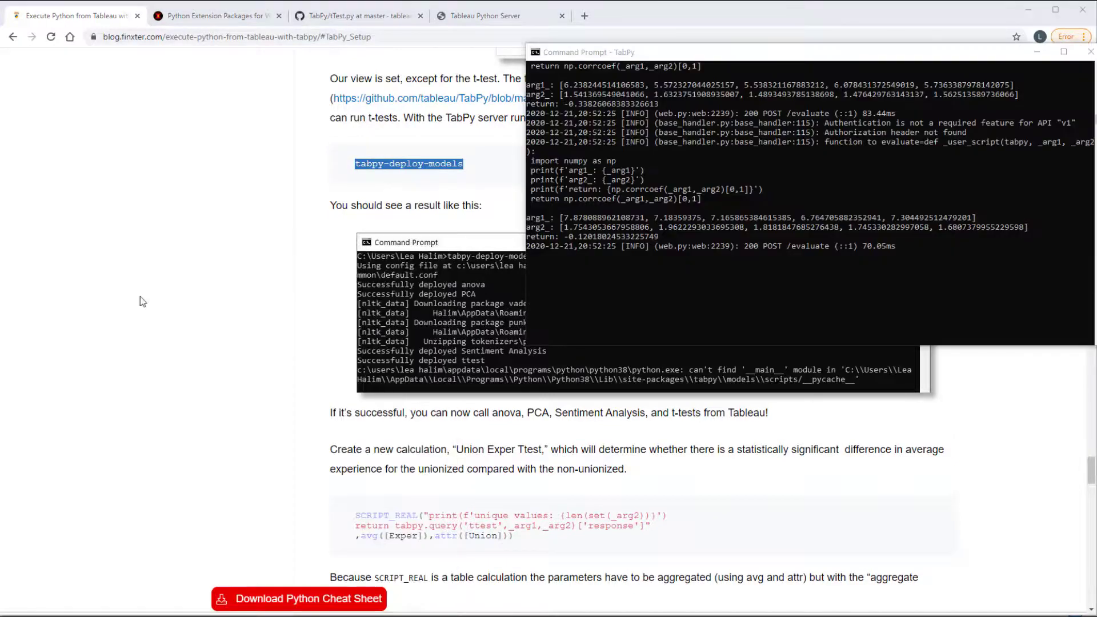
pyautogui.rightClick(266, 278)
pyautogui.press('Return')
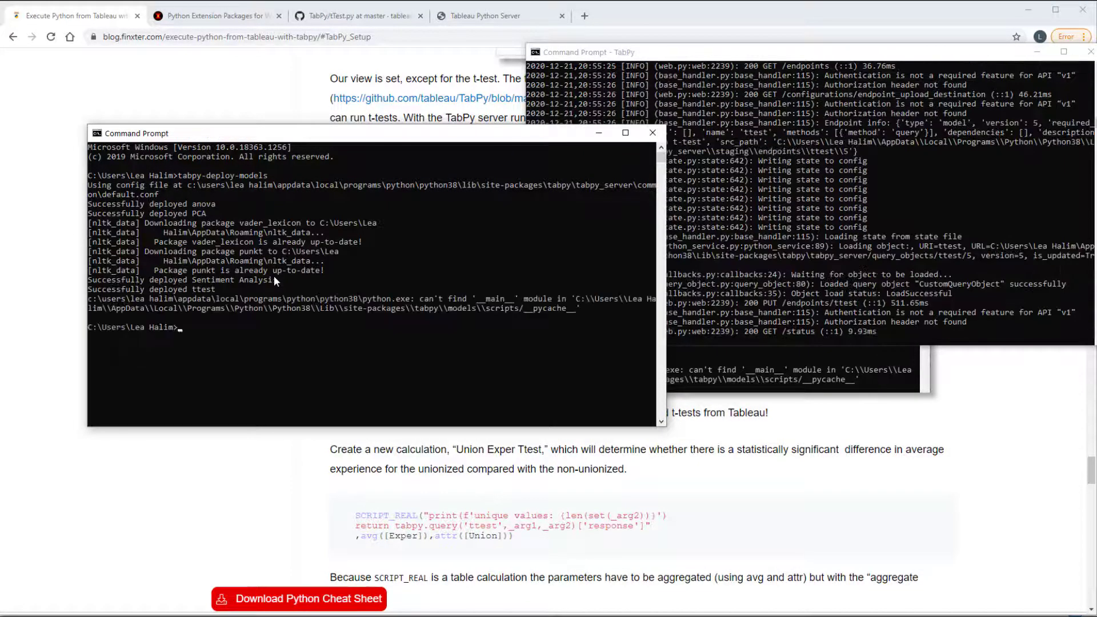
# Load localhost:9004 and confirm ttest is listed among the deployed TabPy models
pyautogui.click(228, 15)
pyautogui.click(233, 36)
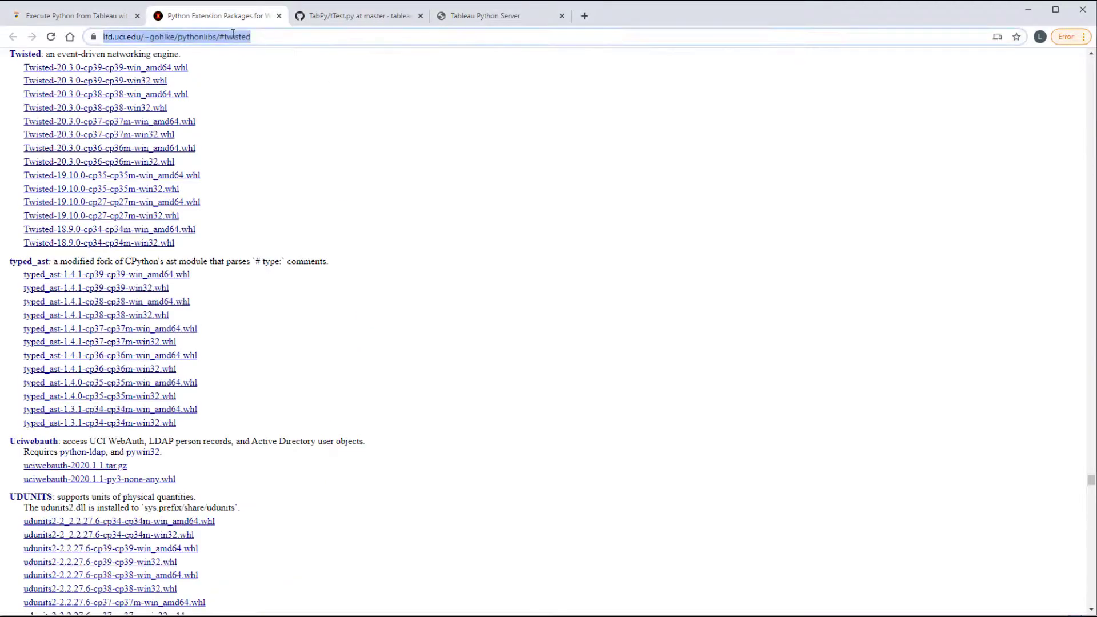
pyautogui.write('localhost:9004')
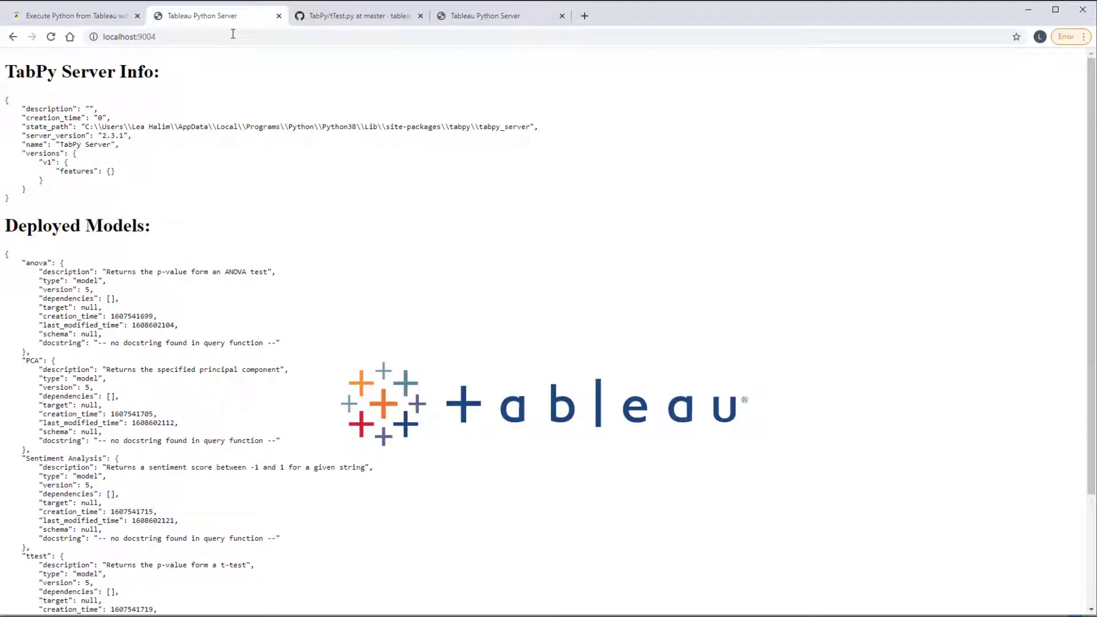
pyautogui.scroll(-3, 136, 307)
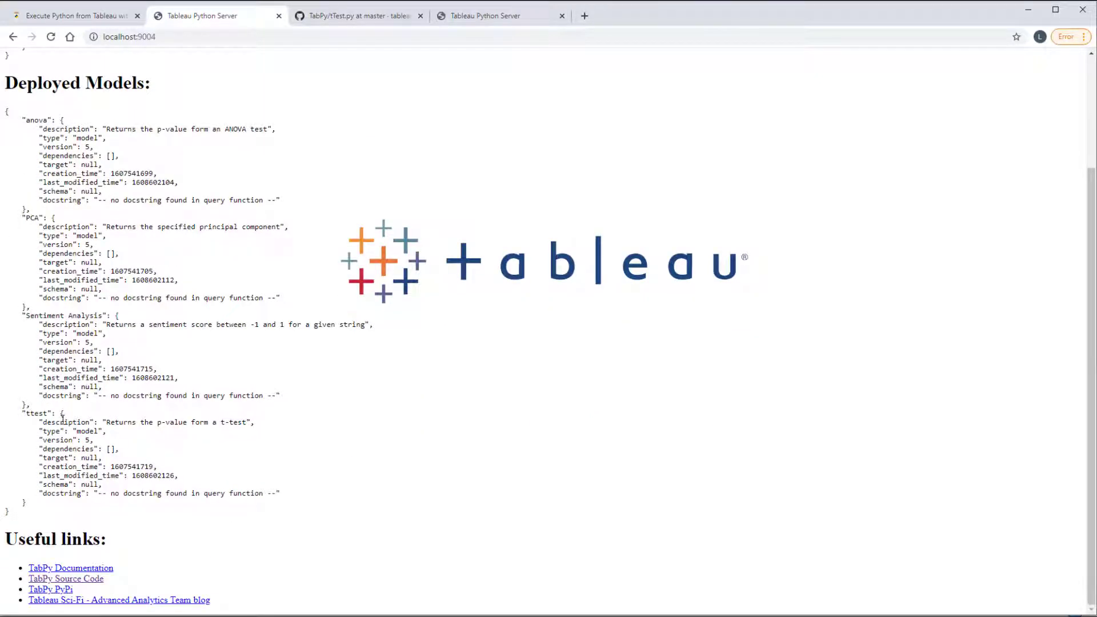
pyautogui.scroll(2, 144, 195)
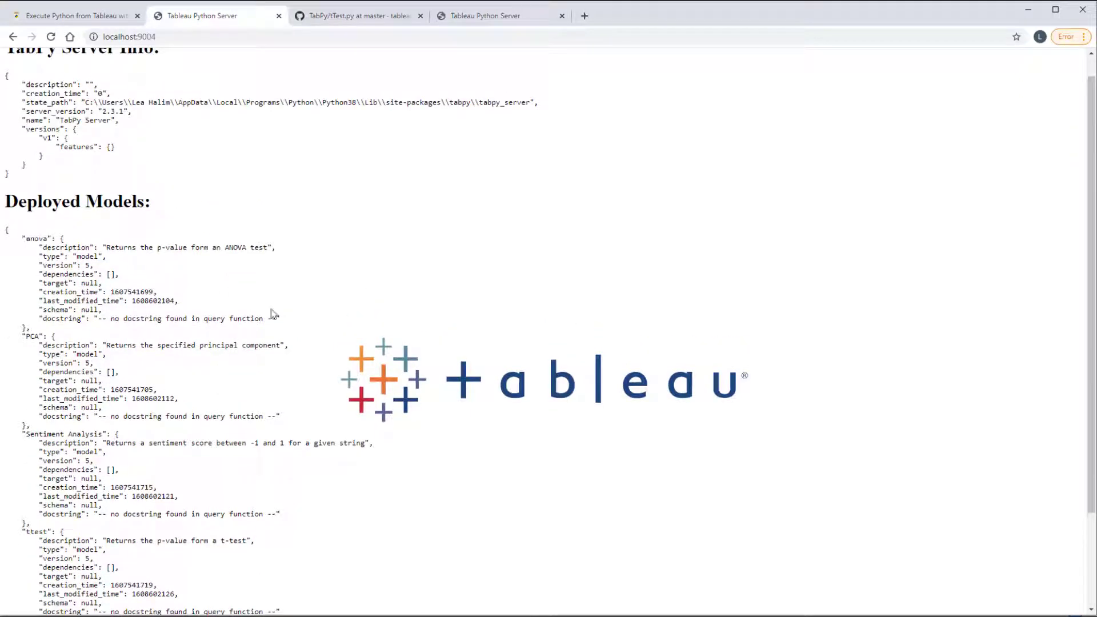
# Copy the SCRIPT_REAL t-test formula from the Finxter blog article
pyautogui.click(74, 16)
pyautogui.scroll(-3, 529, 358)
pyautogui.click(530, 359)
pyautogui.moveTo(407, 343); pyautogui.dragTo(338, 330)
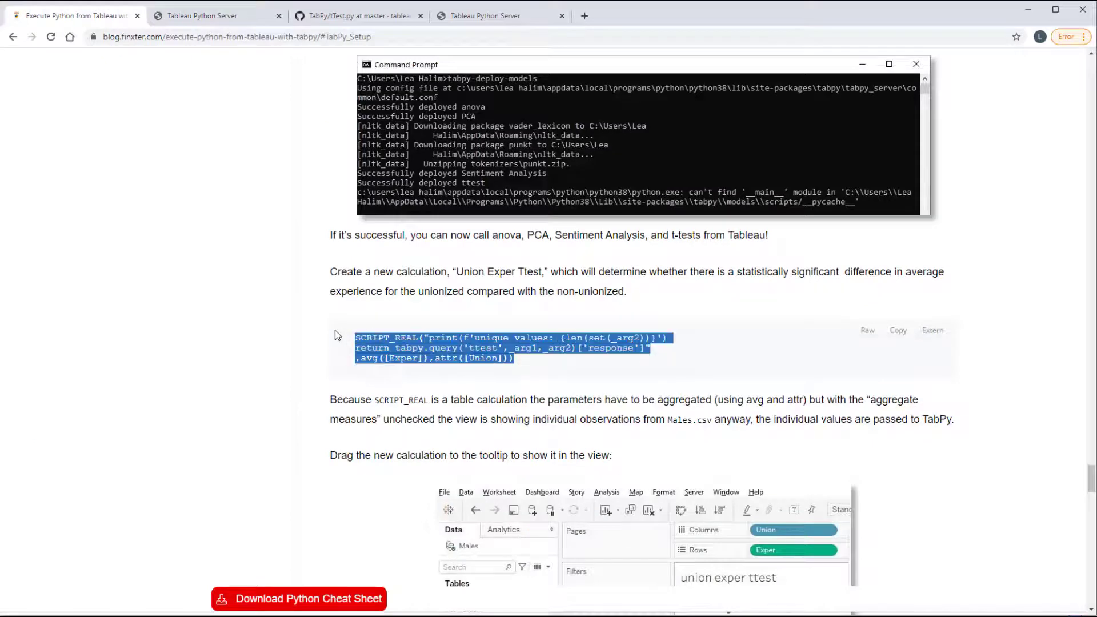
pyautogui.click(898, 332)
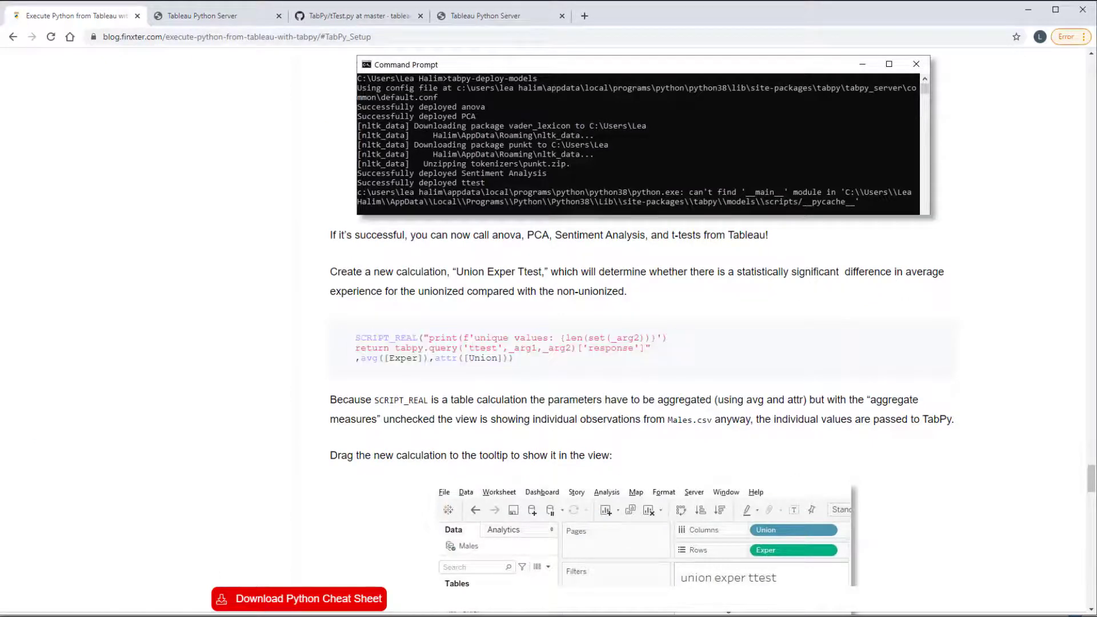
pyautogui.hotkey('alt', 'Tab')
# Create a calculated field named ttest from the pasted SCRIPT_REAL t-test formula
pyautogui.rightClick(72, 419)
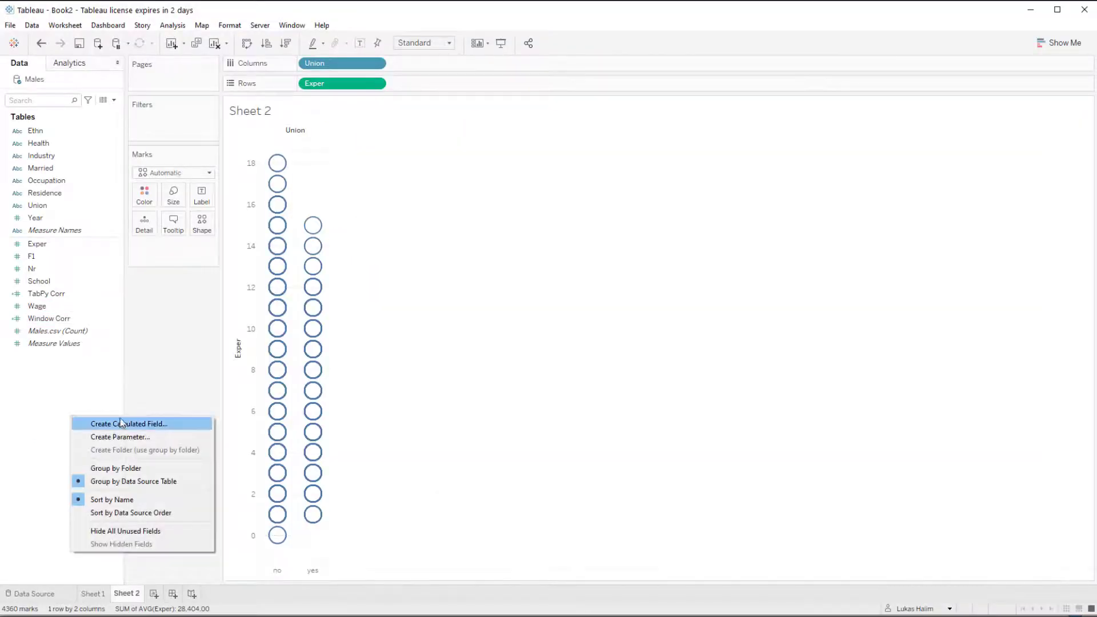
pyautogui.click(121, 423)
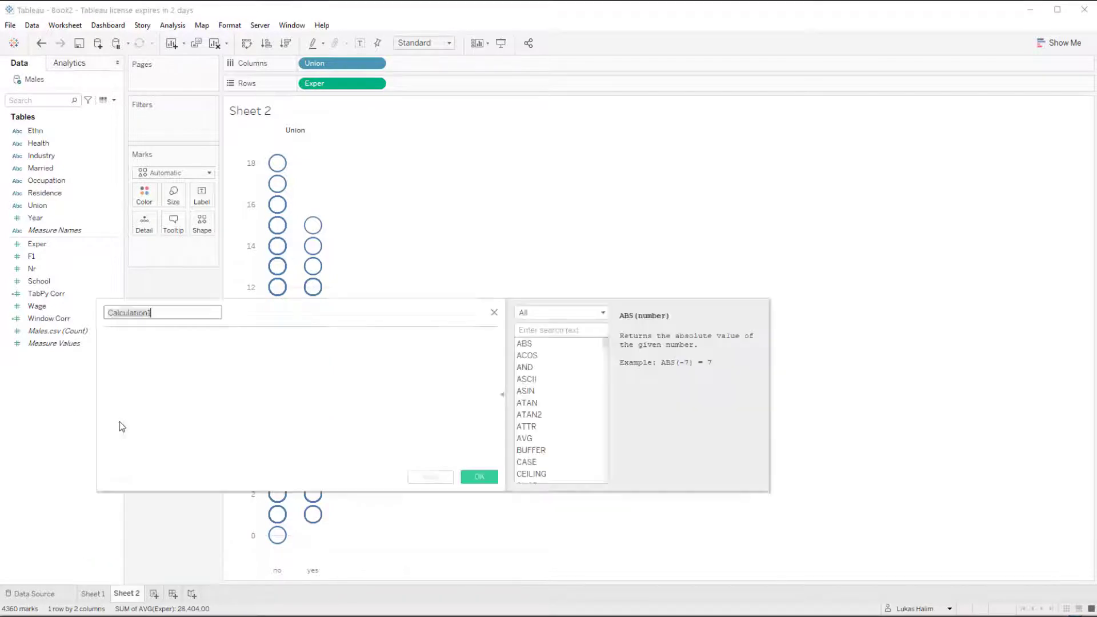
pyautogui.write('ttest')
pyautogui.click(146, 391)
pyautogui.hotkey('ctrl', 'v')
pyautogui.moveTo(164, 340); pyautogui.dragTo(232, 349)
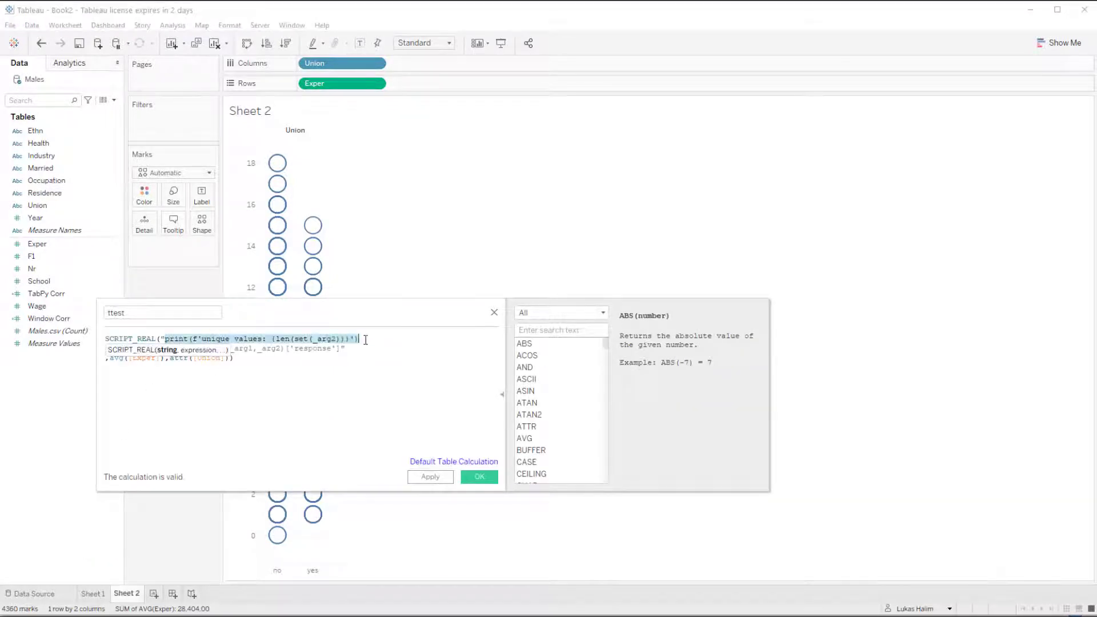
pyautogui.press('BackSpace')
pyautogui.hotkey('ctrl', 'v')
pyautogui.click(478, 476)
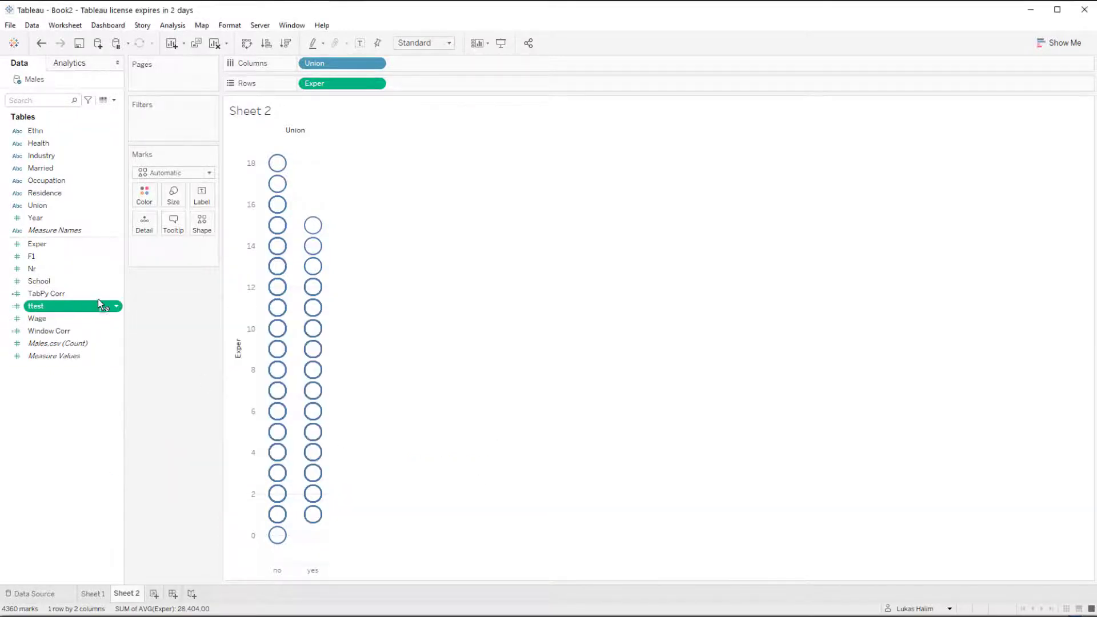
# Put ttest on Tooltip so the Exper circles display its p-value
pyautogui.moveTo(99, 306); pyautogui.dragTo(176, 218)
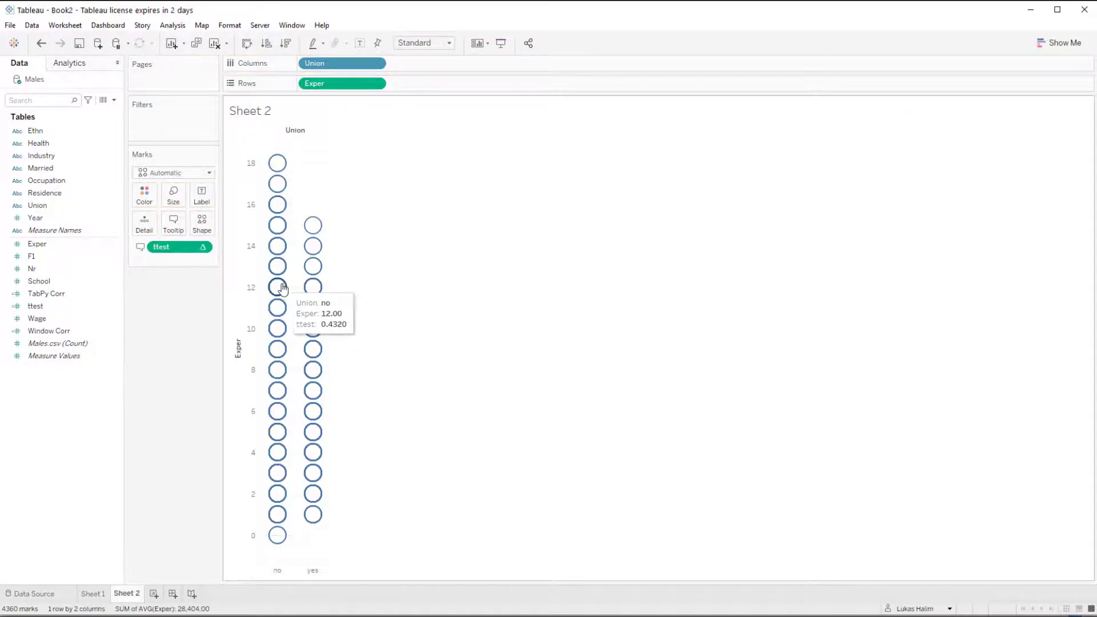
pyautogui.moveTo(309, 287)
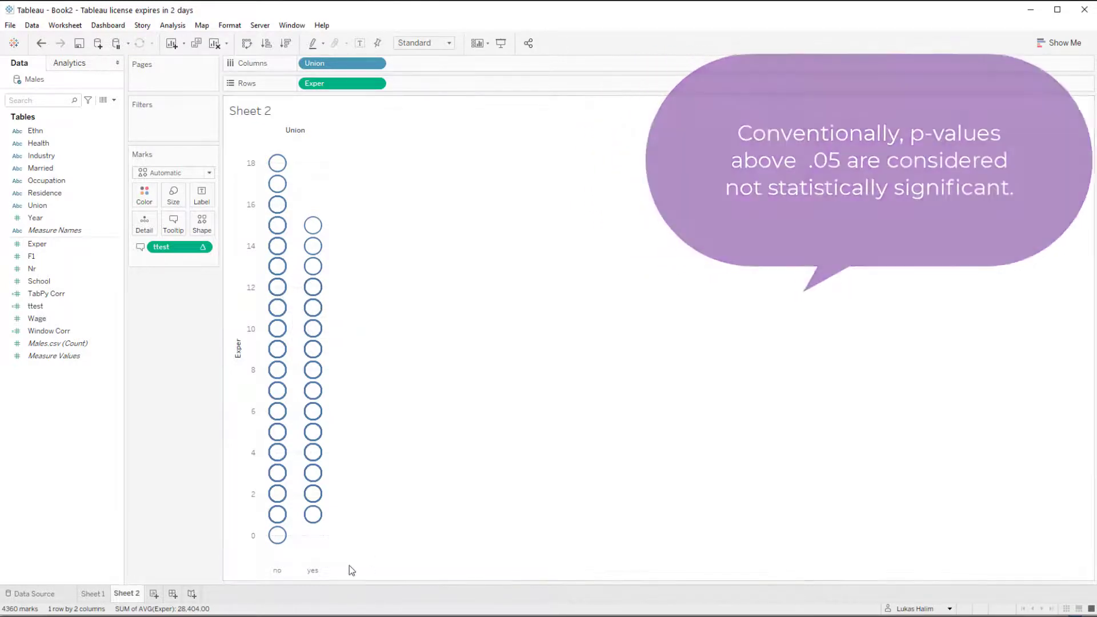
pyautogui.hotkey('alt', 'Tab')
pyautogui.scroll(-5, 154, 309)
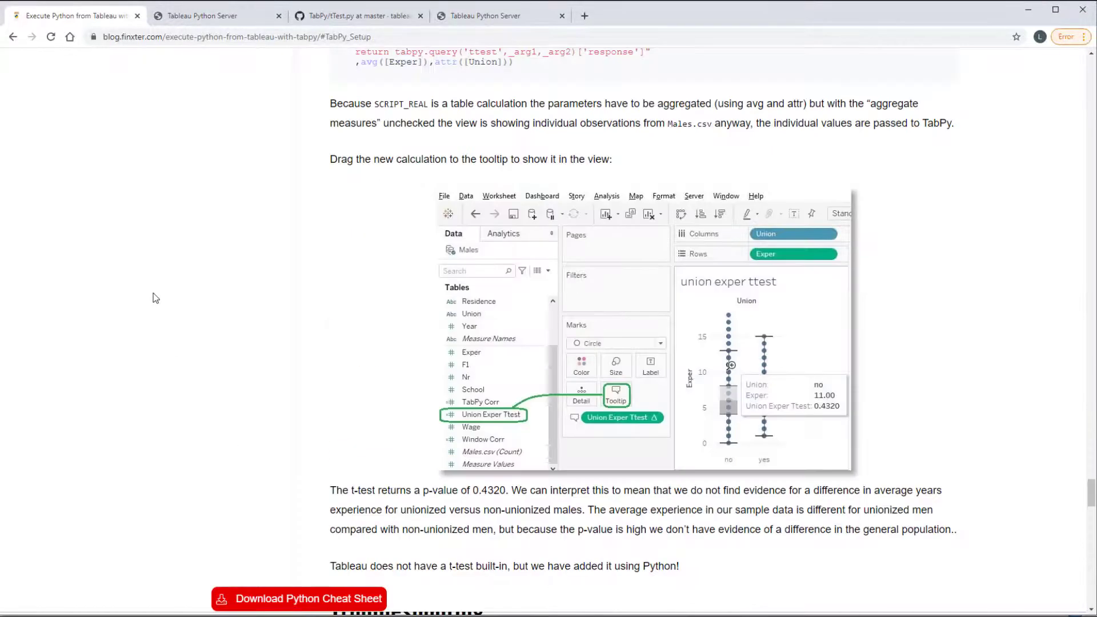
pyautogui.scroll(-2, 153, 297)
pyautogui.scroll(1, 153, 297)
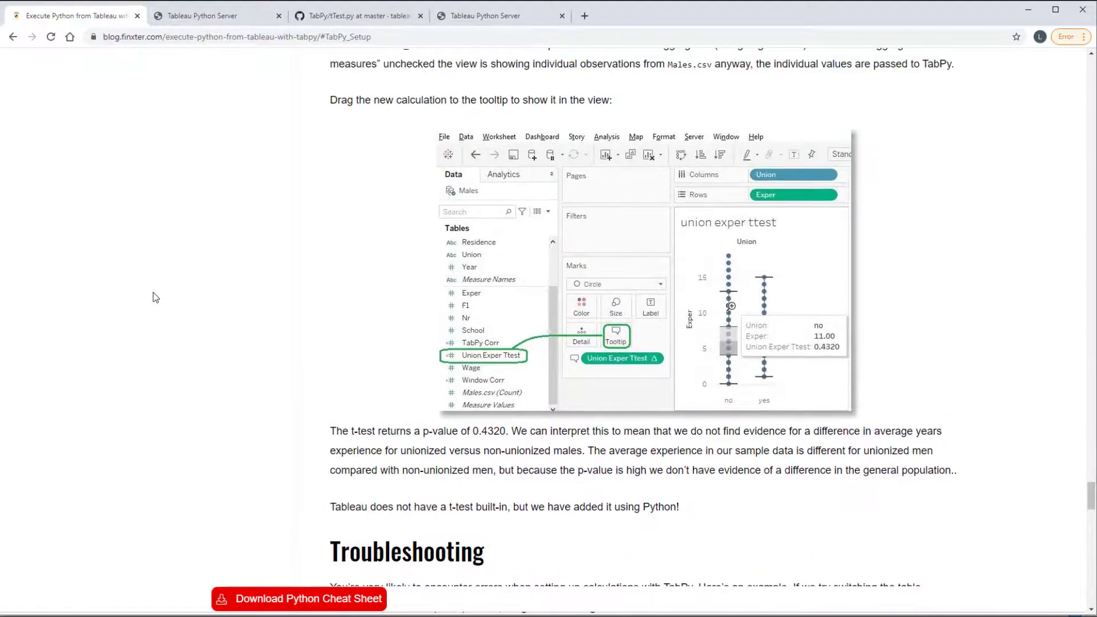
pyautogui.scroll(1, 153, 298)
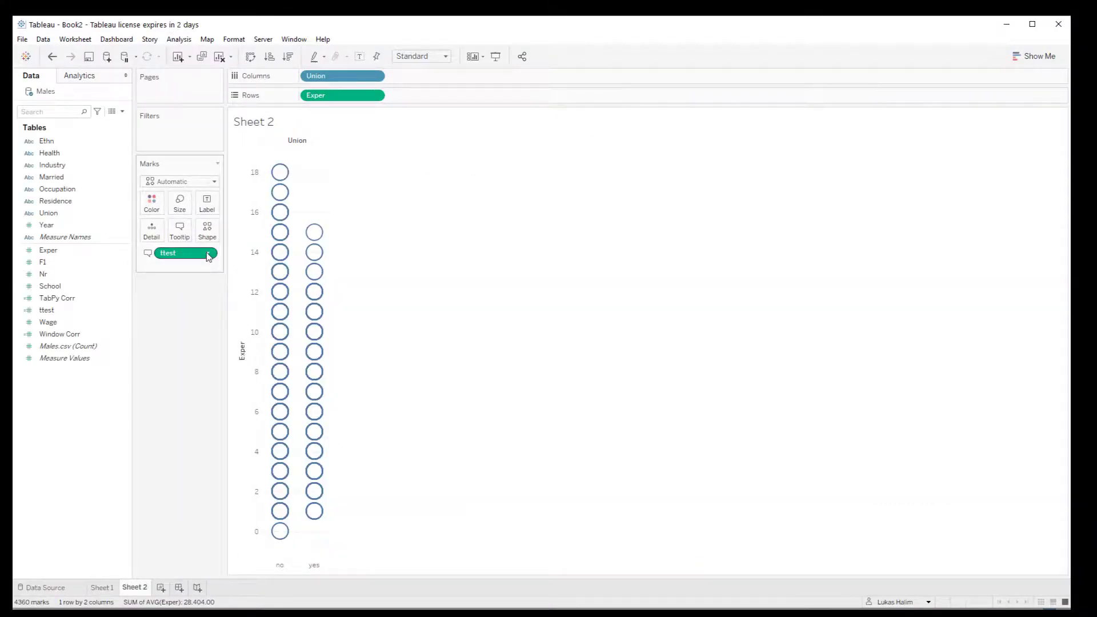
# Change the ttest table calculation's Compute Using setting, triggering an Analytics Extension error
pyautogui.click(208, 254)
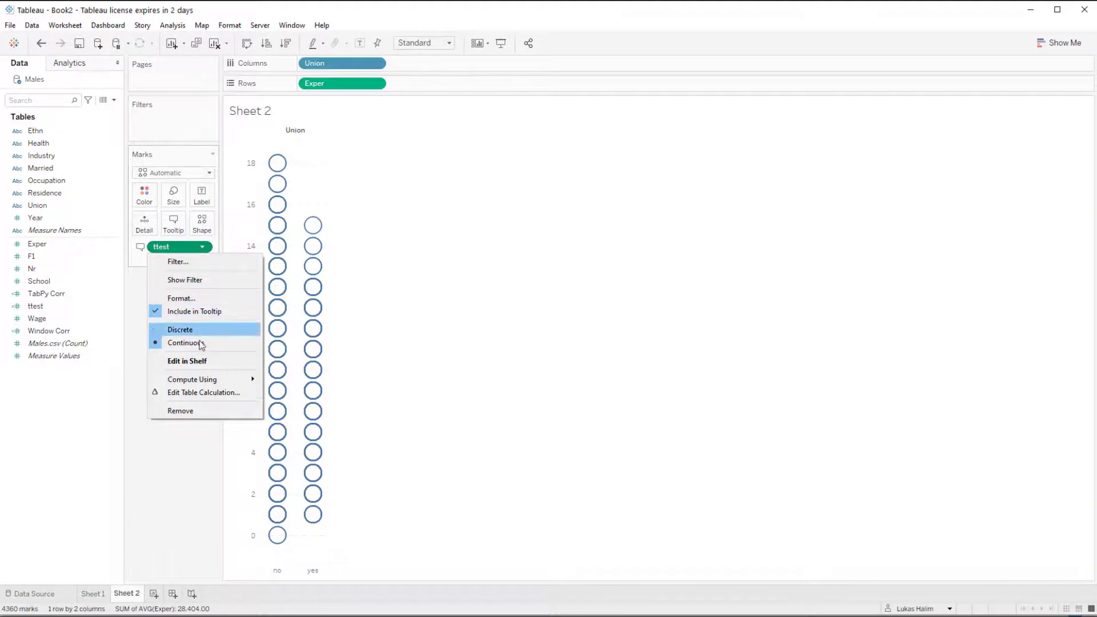
pyautogui.moveTo(198, 382)
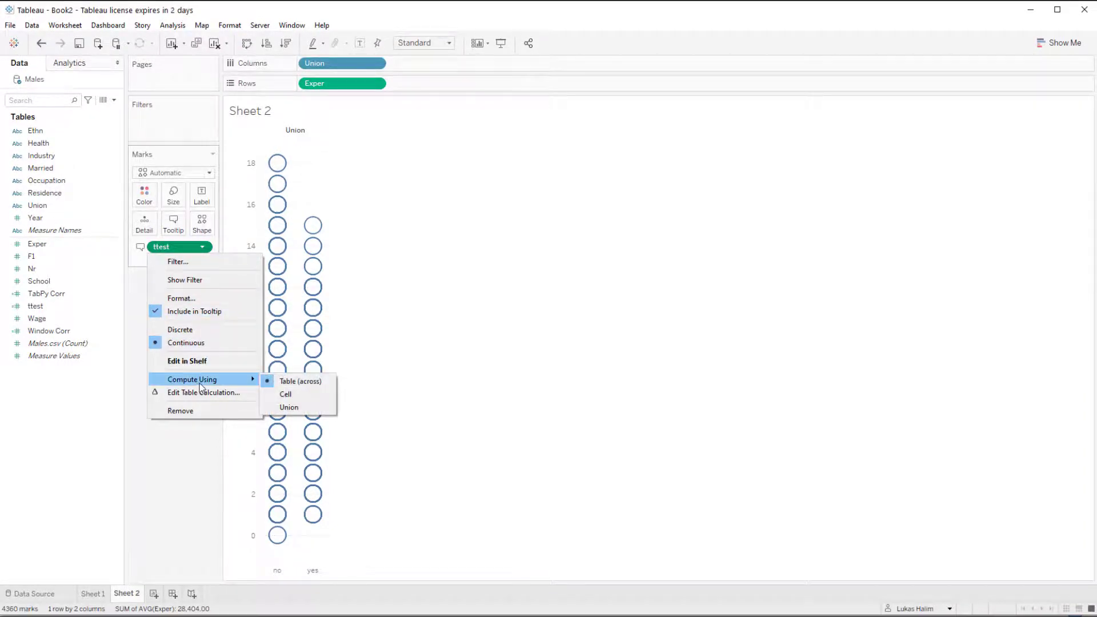
pyautogui.click(300, 392)
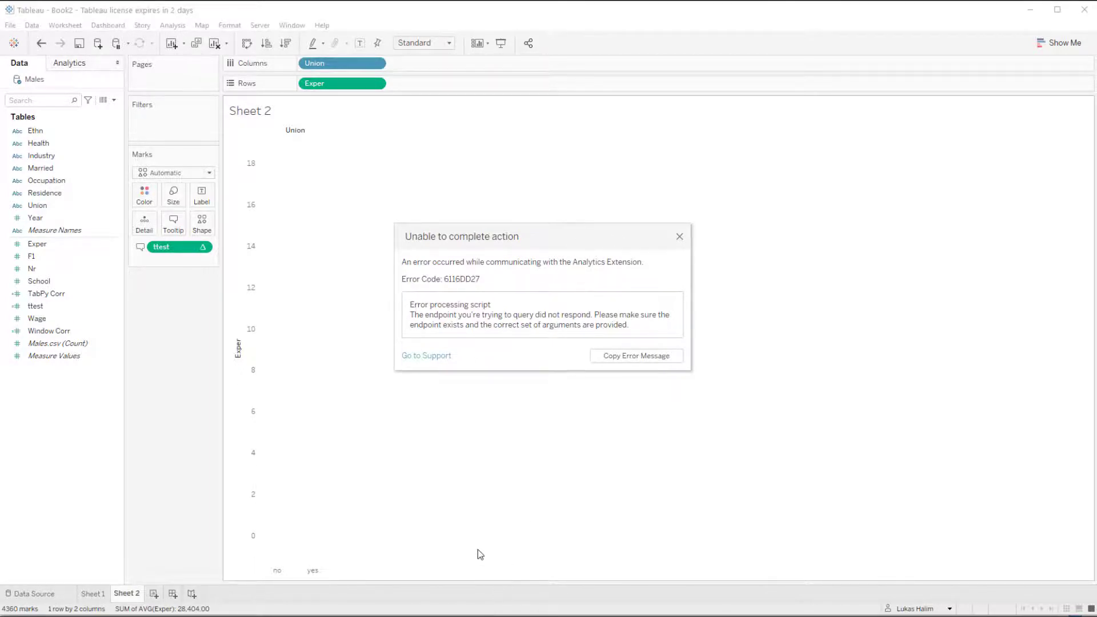
pyautogui.moveTo(466, 615)
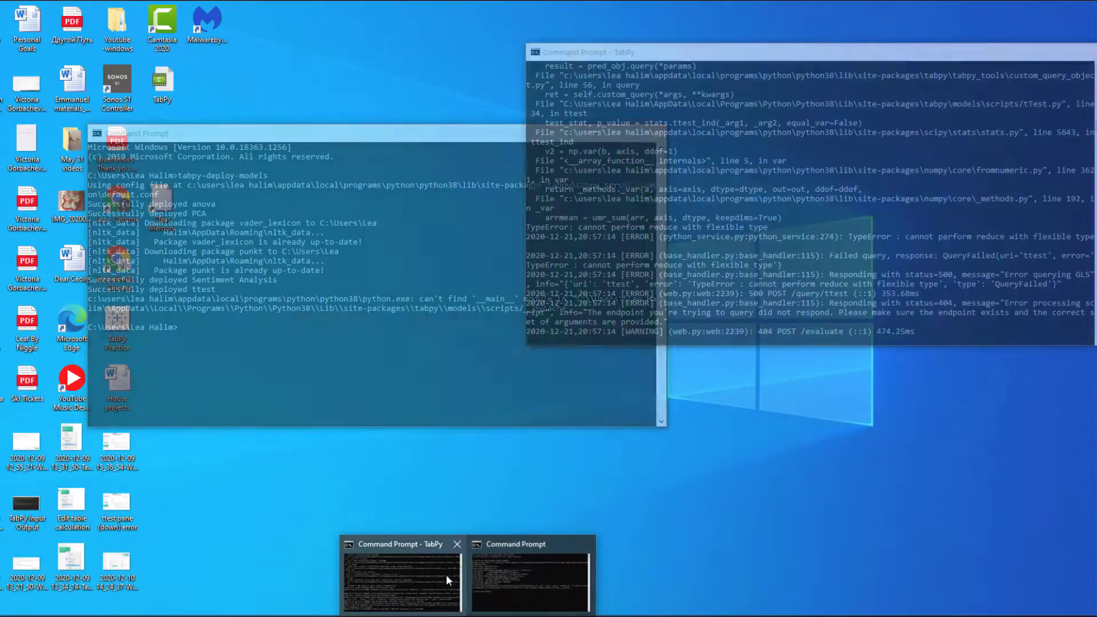
# Scroll the TabPy server log to the flexible-type TypeError traceback from tTest.py
pyautogui.click(445, 574)
pyautogui.moveTo(588, 62); pyautogui.dragTo(385, 66)
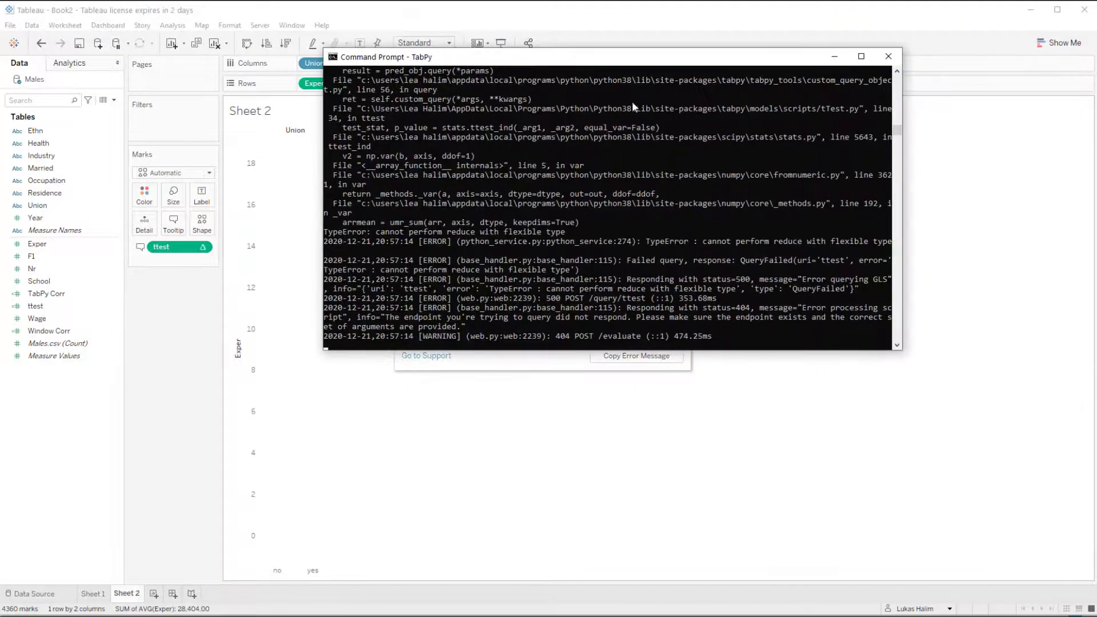
pyautogui.scroll(7, 571, 274)
pyautogui.scroll(9, 571, 274)
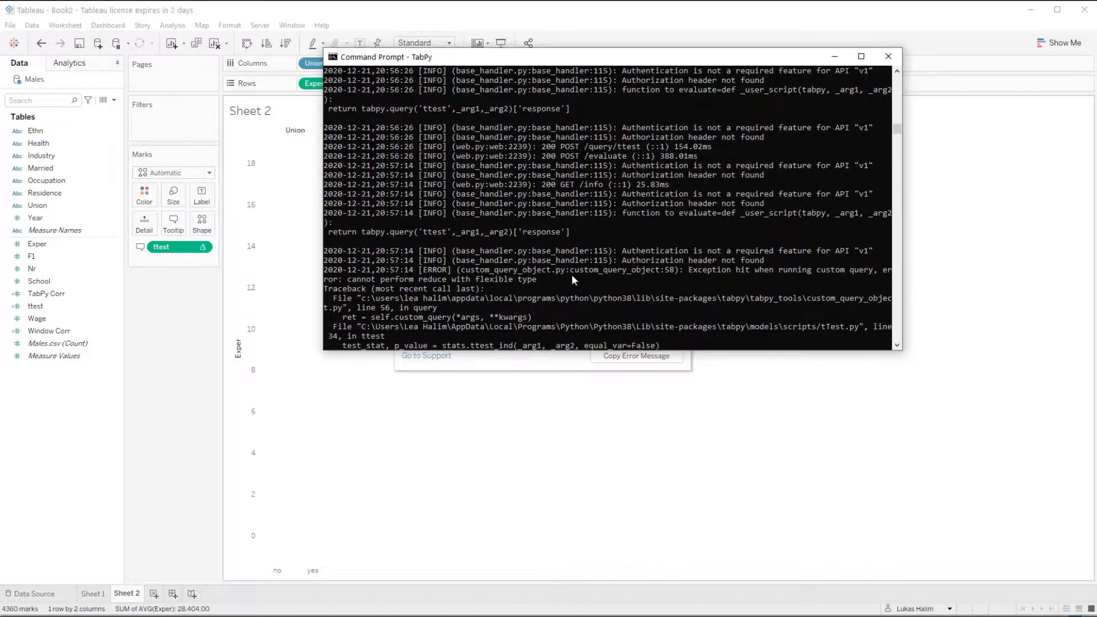
pyautogui.scroll(3, 571, 283)
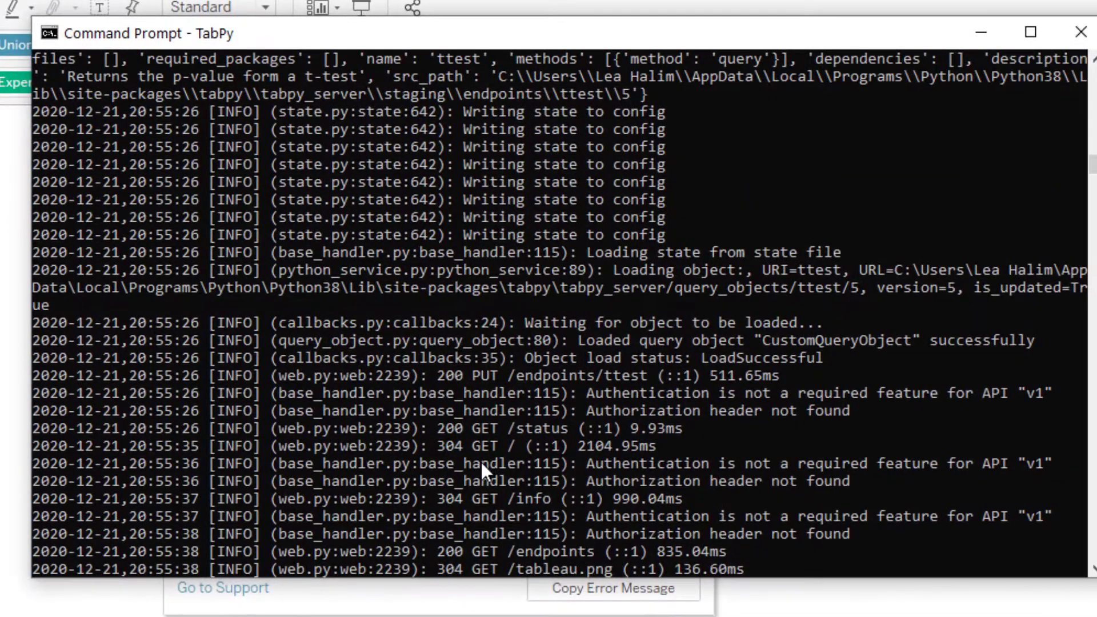
pyautogui.scroll(3, 481, 461)
pyautogui.scroll(-11, 481, 458)
pyautogui.scroll(-4, 481, 457)
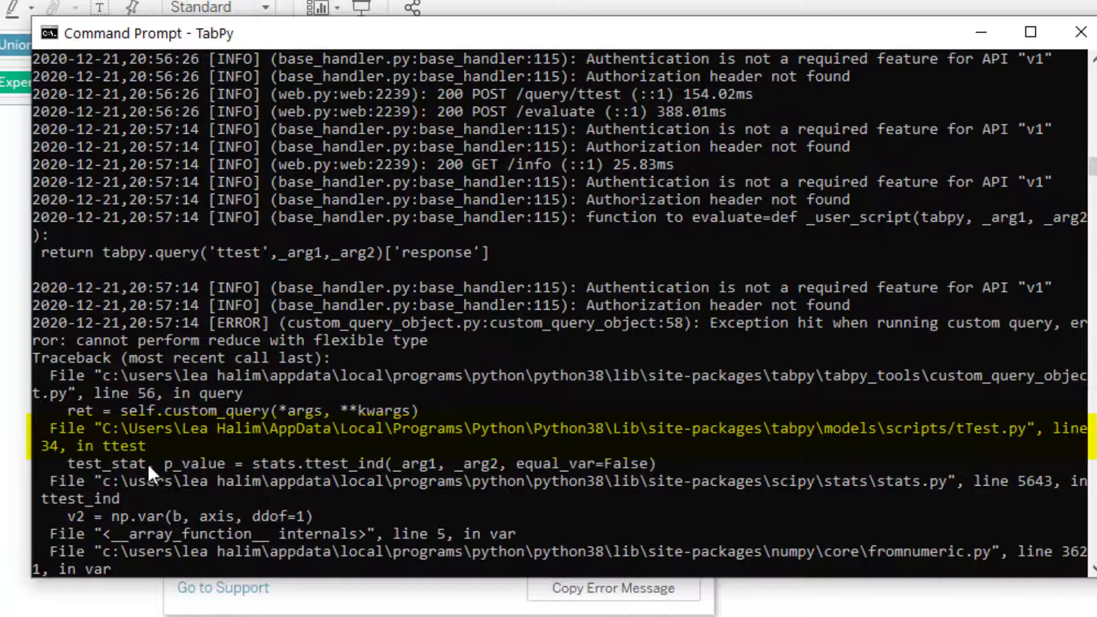
pyautogui.scroll(-1, 115, 451)
pyautogui.scroll(-1, 240, 446)
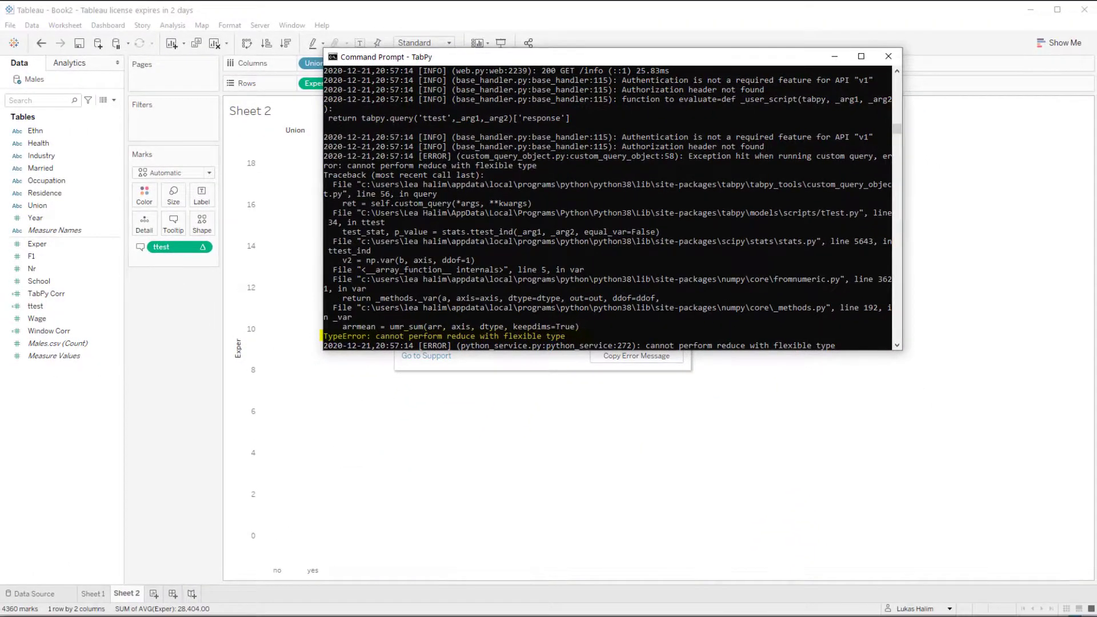
# Bring up the GitHub TabPy tTest.py source page in Chrome
pyautogui.moveTo(351, 615)
pyautogui.click(351, 578)
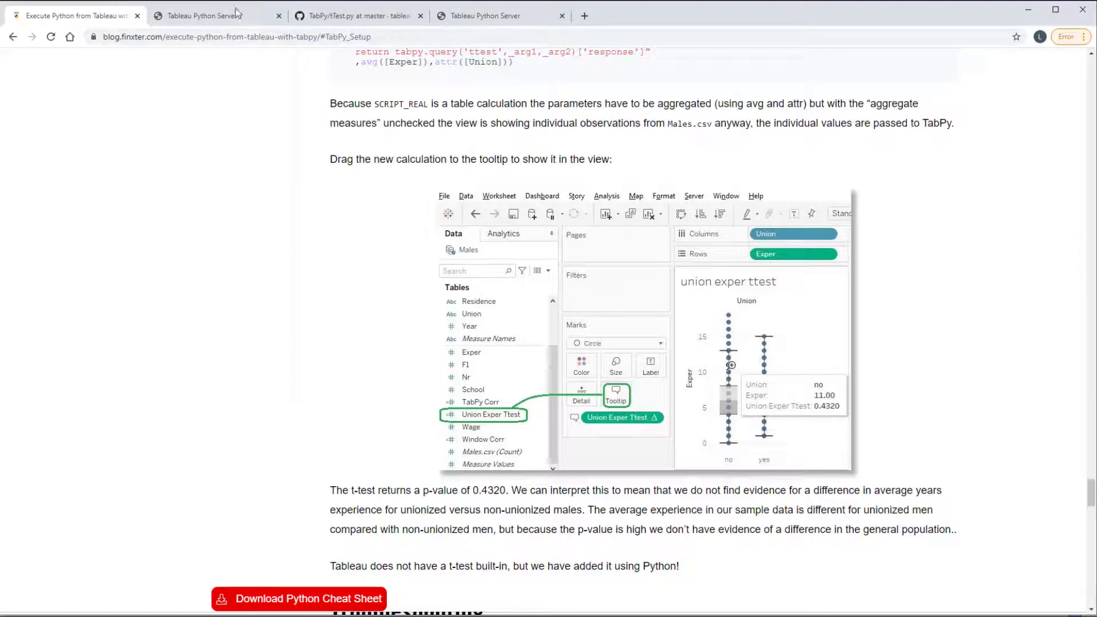
pyautogui.click(338, 17)
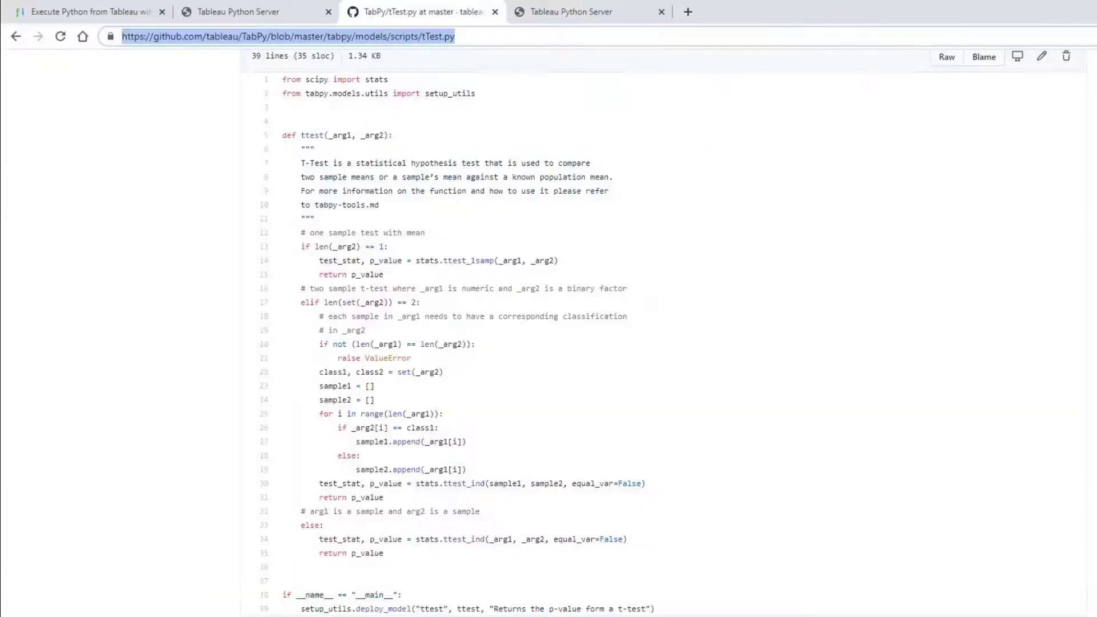